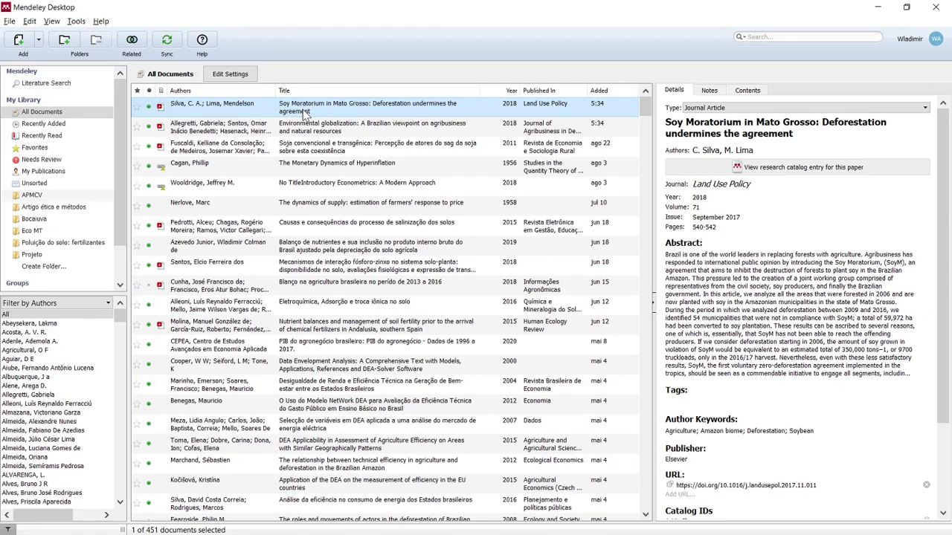
- Check Mendeley Desktop's tool options for the MS Word plugin and switch to the Word document
left_click(77, 22)
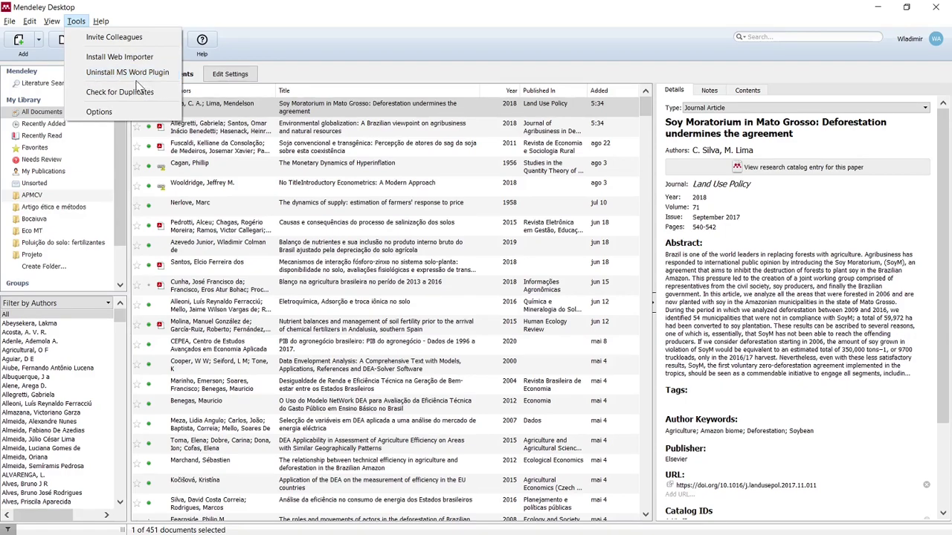
left_click(359, 94)
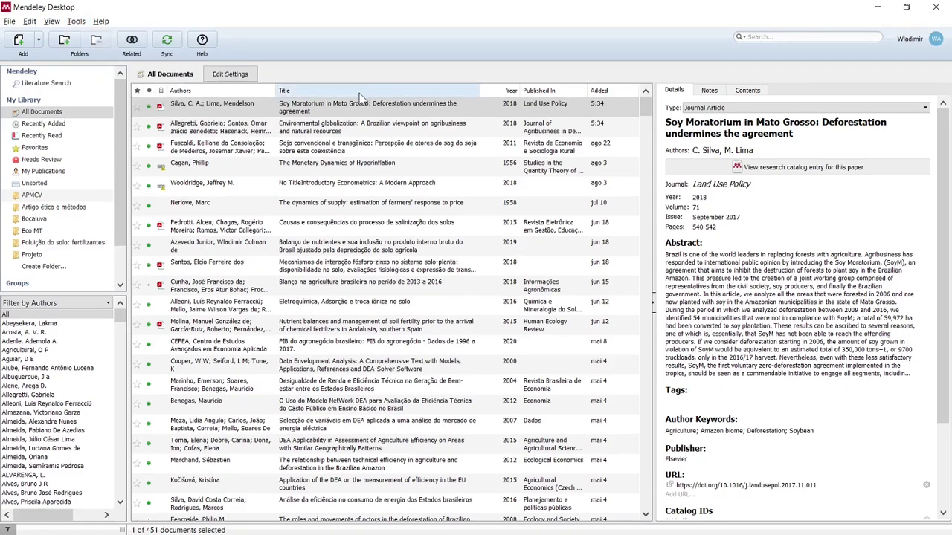
key("alt+Tab")
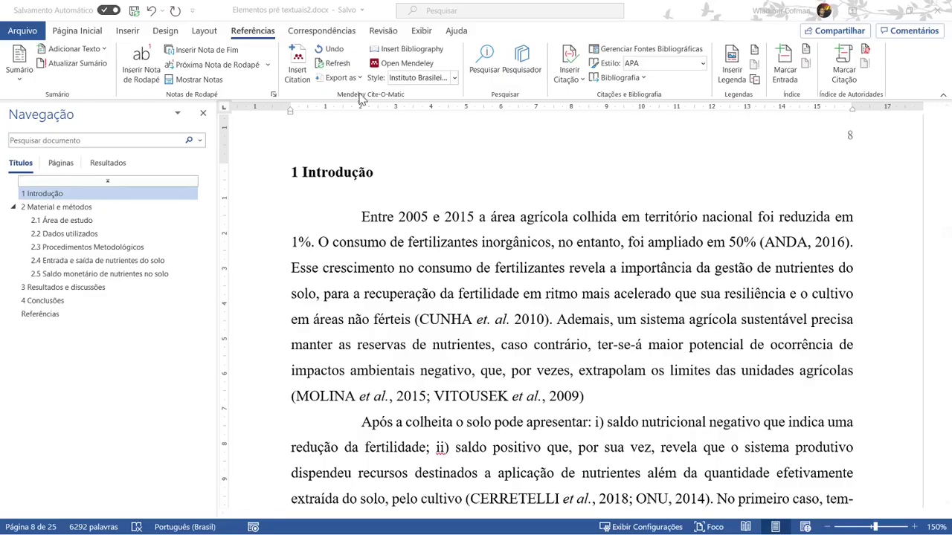
- Examine the hand-typed citation "(CUNHA et. al. 2010)" in the first Introduction paragraph
left_click_drag(556, 320, 489, 321)
left_click(487, 321)
left_click(461, 319)
key("Left")
key("Left")
key("Left")
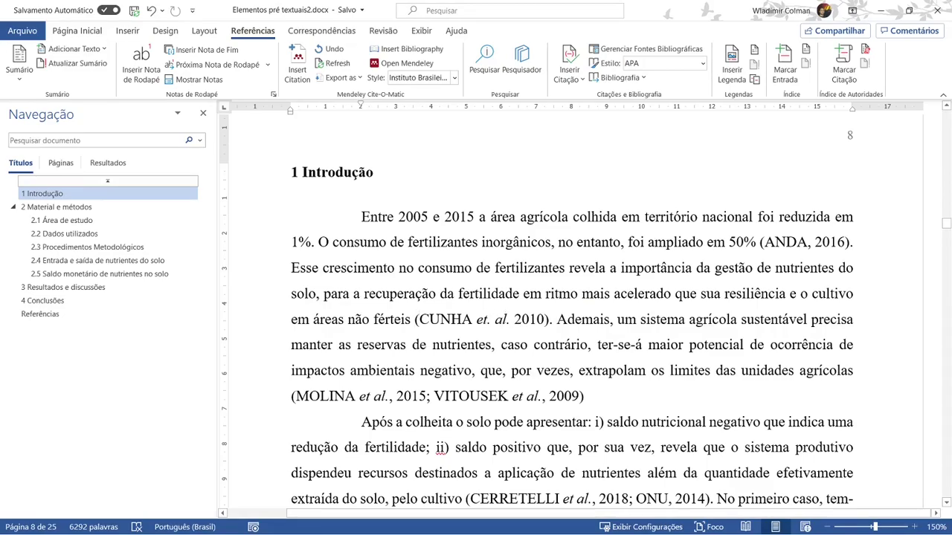
key("shift+Right")
key("shift+Right")
key("shift+Right")
key("shift+Right")
key("shift+Right")
key("shift+Right")
key("shift+Right")
key("shift+Right")
key("shift+Right")
key("shift+Right")
key("shift+Right")
key("shift+Right")
key("shift+Right")
key("shift+Right")
key("shift+Right")
key("shift+Right")
key("shift+Right")
key("shift+Right")
key("shift+Right")
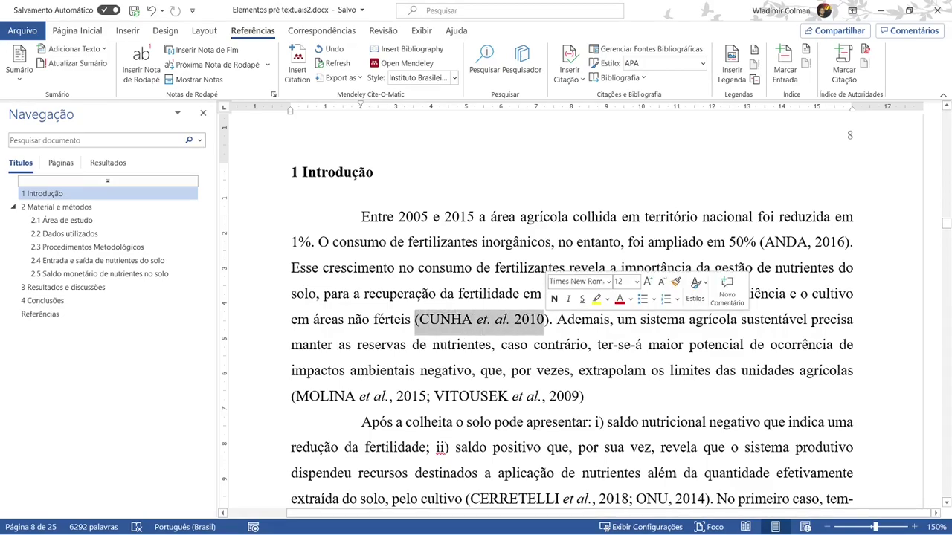
left_click(549, 319)
scroll(242, 32, "up", 4)
left_click(246, 32)
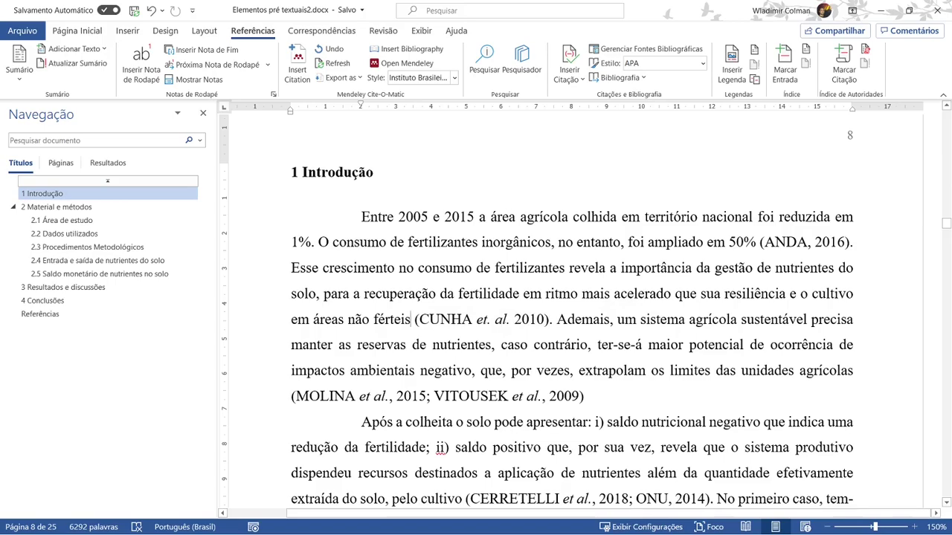
- Start a Mendeley citation after "férteis" in the first Introduction paragraph, with My Library as the source
left_click(411, 319)
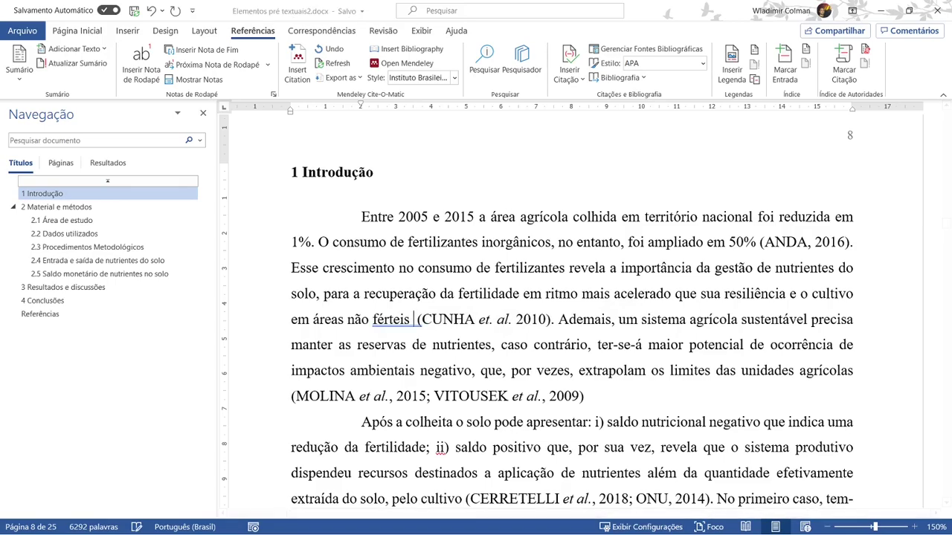
left_click(305, 64)
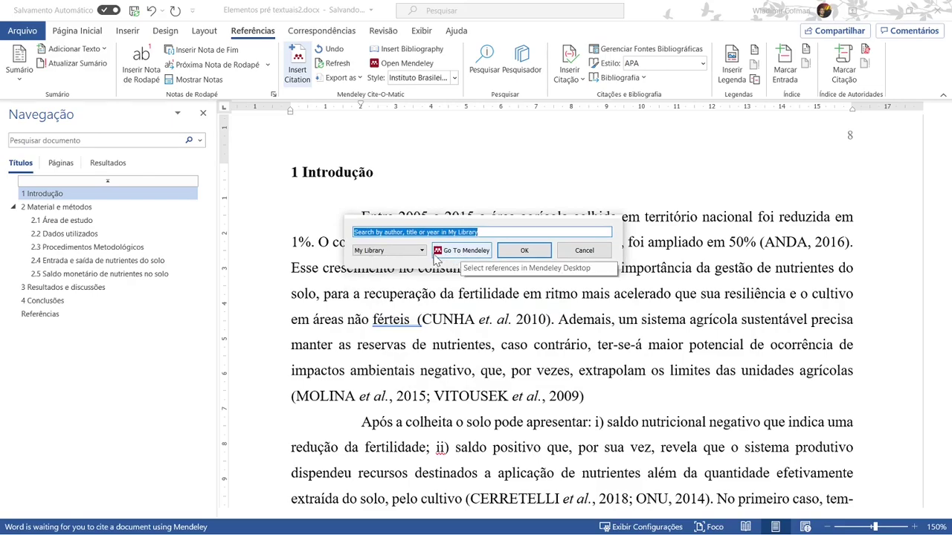
left_click(421, 251)
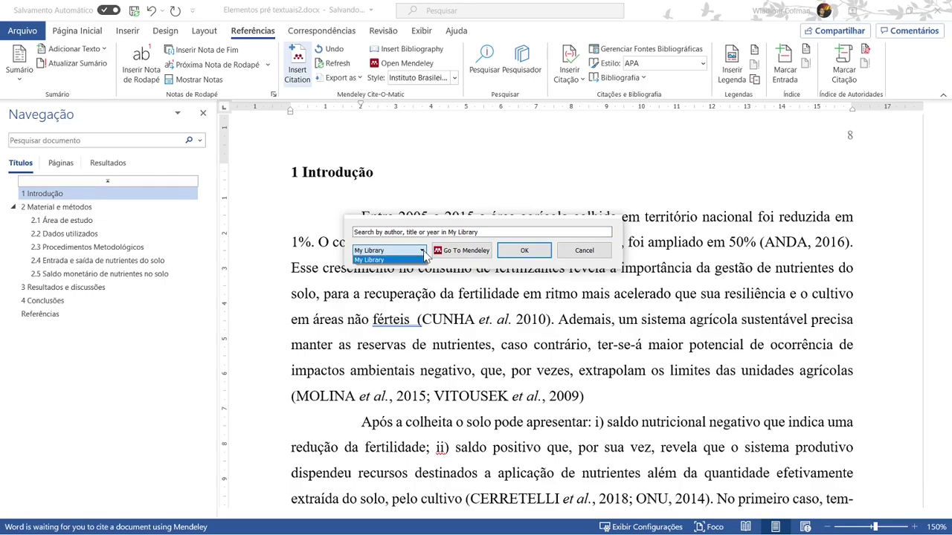
left_click(423, 254)
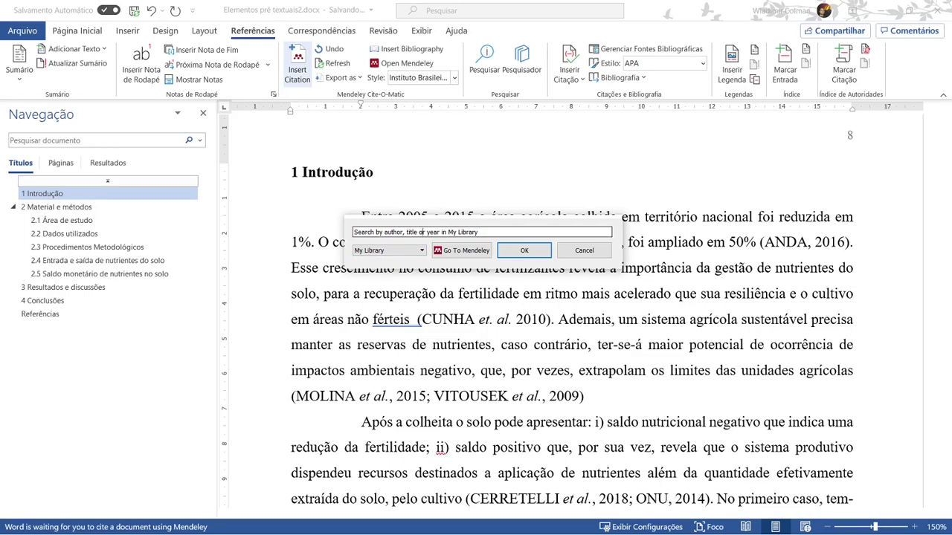
- Replace the placeholder text in the citation search with "Cunha"
type("Cu")
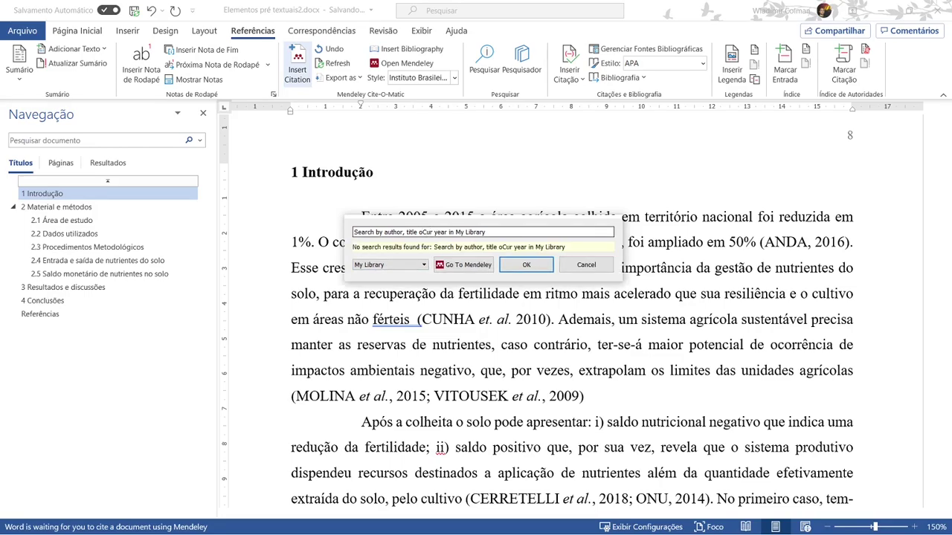
key("BackSpace")
key("BackSpace")
key("BackSpace")
key("BackSpace")
key("BackSpace")
key("BackSpace")
key("BackSpace")
key("BackSpace")
key("BackSpace")
key("BackSpace")
key("BackSpace")
key("BackSpace")
key("BackSpace")
key("BackSpace")
key("BackSpace")
key("BackSpace")
key("BackSpace")
key("BackSpace")
key("BackSpace")
key("BackSpace")
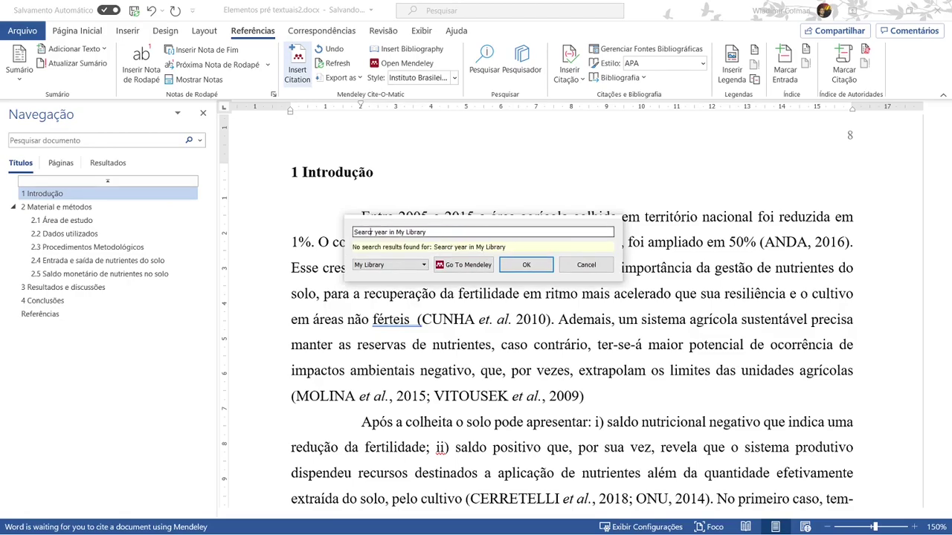
key("Delete")
key("Delete")
key("Delete")
key("Delete")
key("Delete")
key("Delete")
key("Delete")
key("Delete")
key("Delete")
key("Delete")
key("Delete")
key("Delete")
key("Delete")
key("Delete")
key("Delete")
key("Delete")
key("Delete")
key("Delete")
key("Delete")
key("Delete")
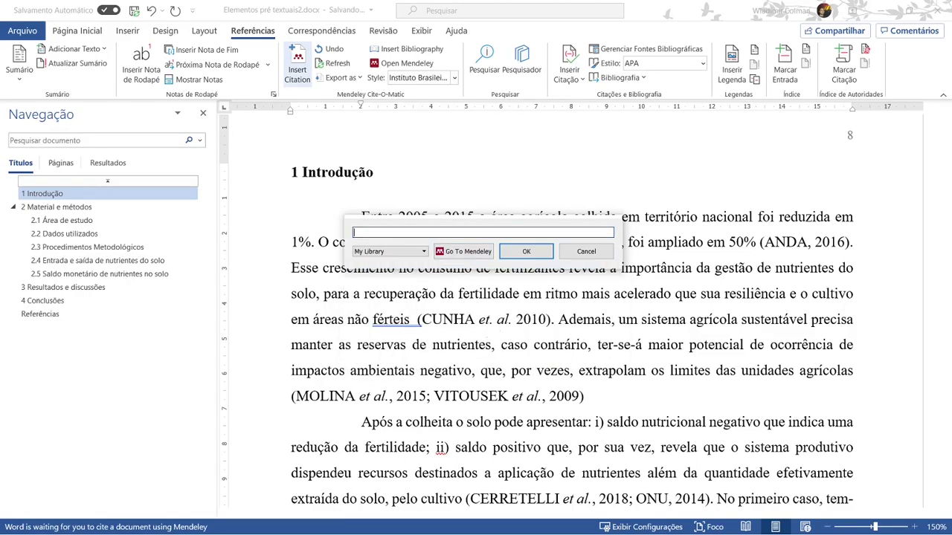
type("Cunha")
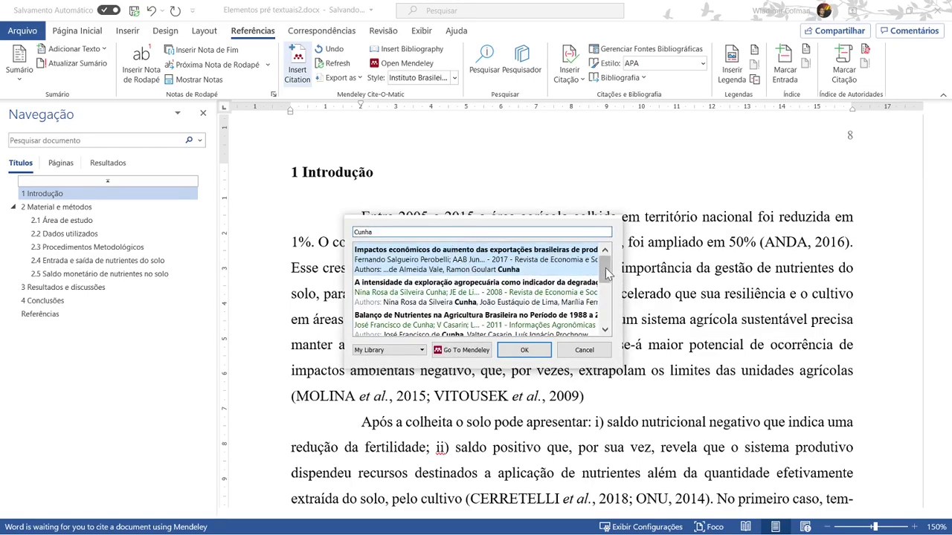
- Insert the 2010 article "Balanço de Nutrientes na Agricultura Brasileira" as the citation
left_click_drag(604, 267, 601, 321)
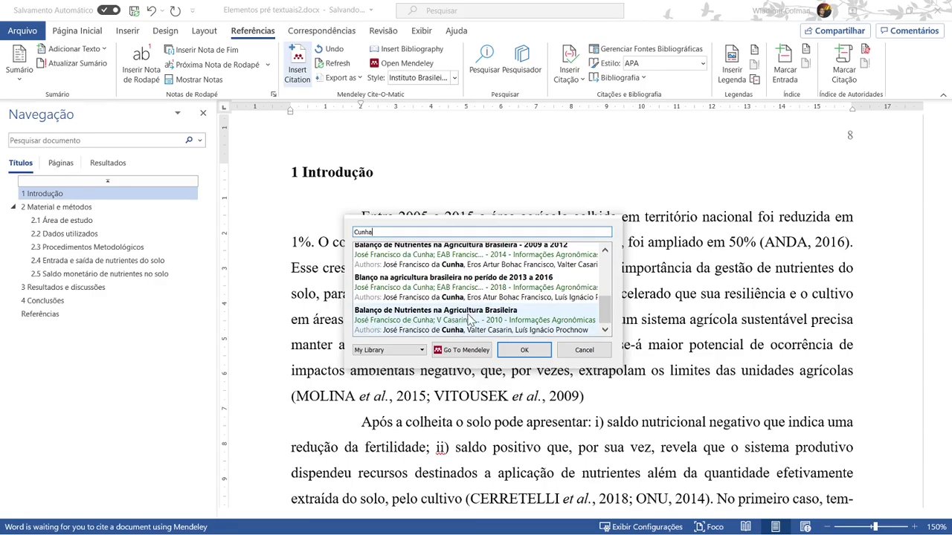
left_click(514, 325)
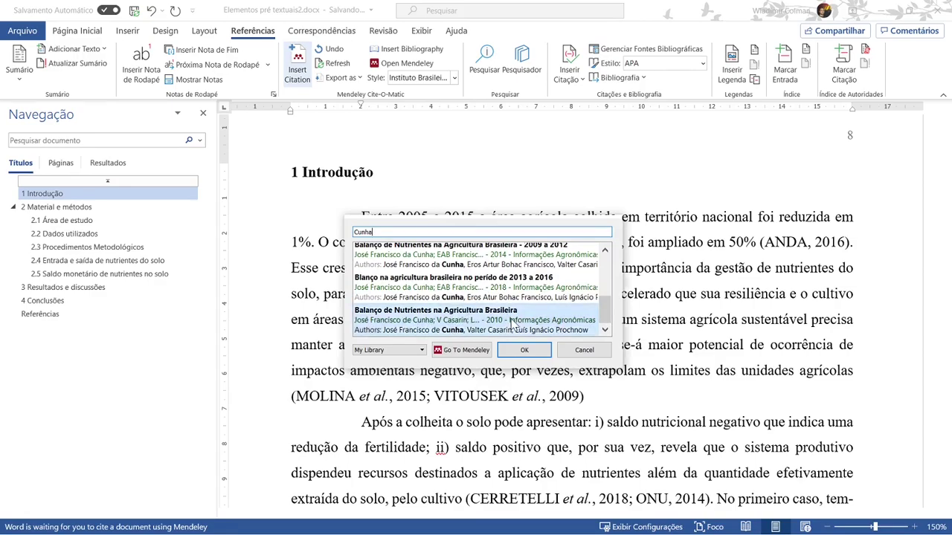
left_click(526, 252)
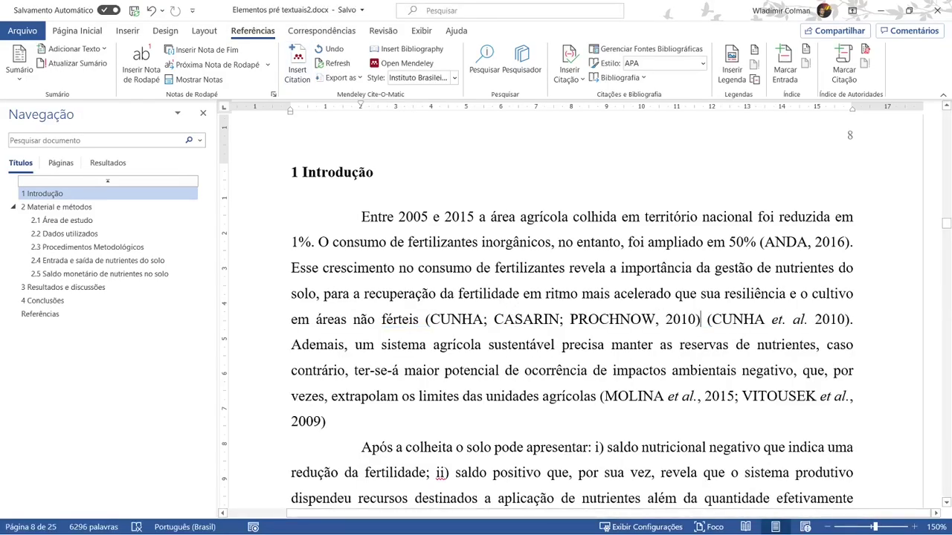
- Delete the hand-typed "(CUNHA et. al. 2010)" that follows the inserted Mendeley citation
scroll(572, 315, "down", 2)
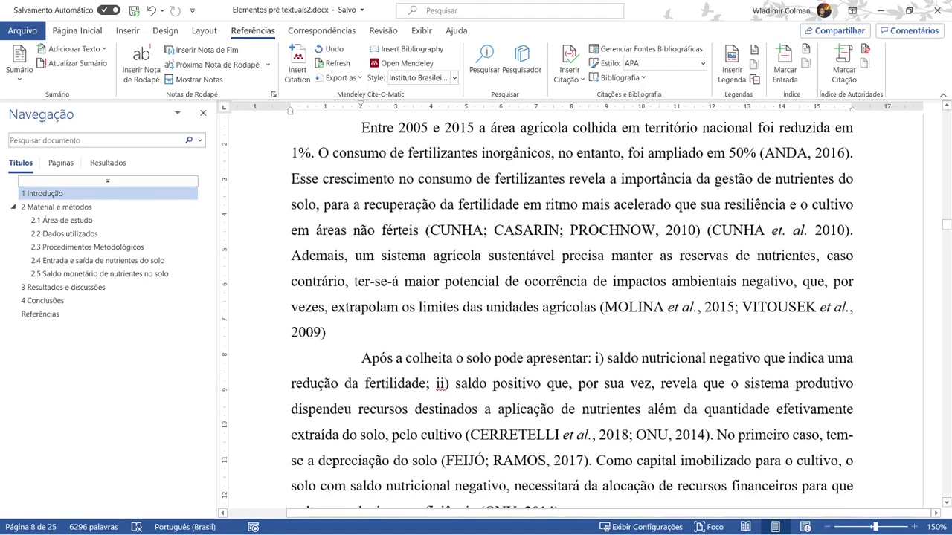
mouse_move(428, 231)
left_mouse_down()
mouse_move(696, 231)
mouse_move(667, 235)
left_mouse_up()
left_click(590, 230)
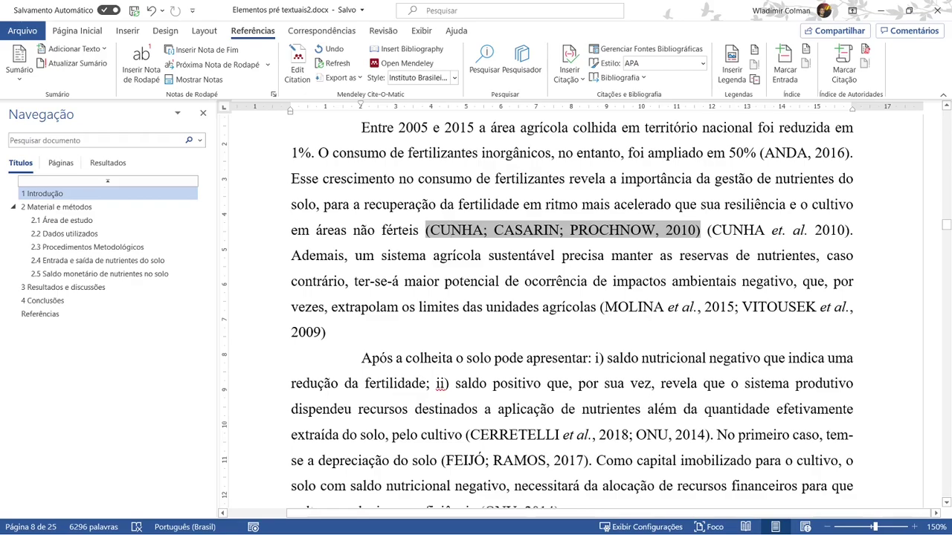
left_click_drag(711, 230, 806, 230)
left_click(743, 230)
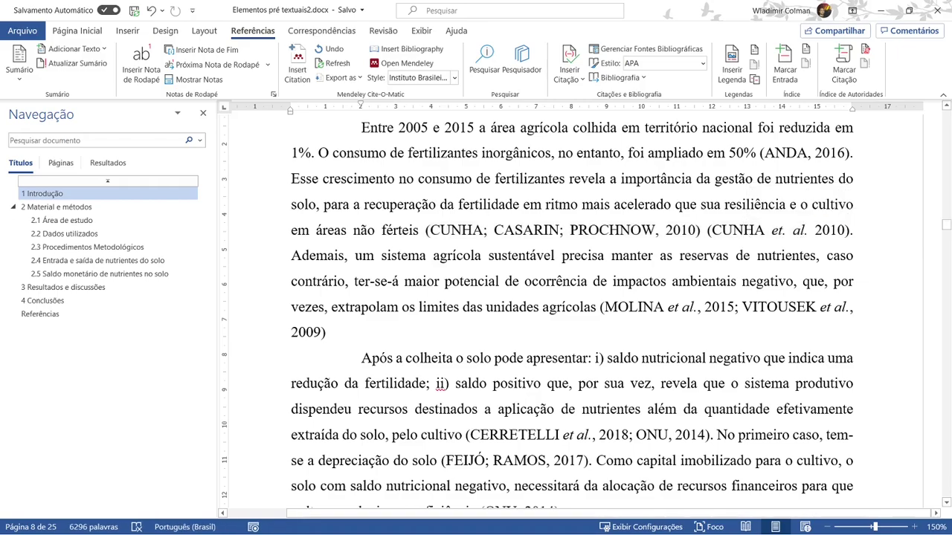
left_click_drag(706, 230, 850, 231)
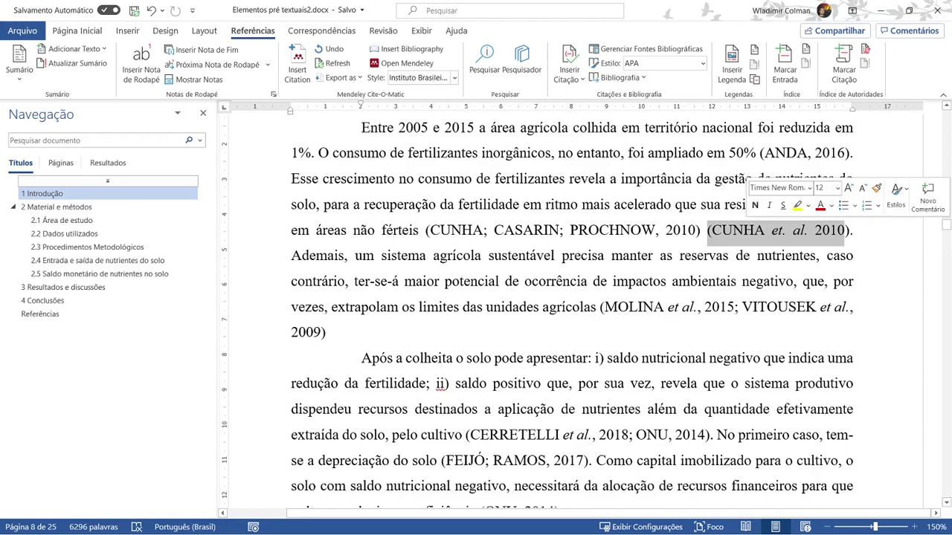
key("Delete")
key("Delete")
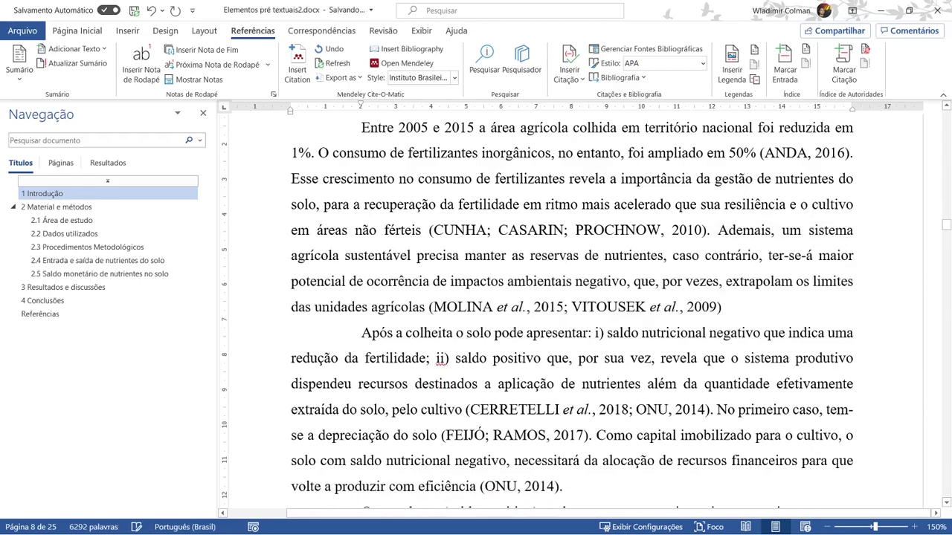
- Compare the inserted Cunha citation field with the in-sentence Sheldrick citation in the last Introduction paragraph
left_click(490, 229)
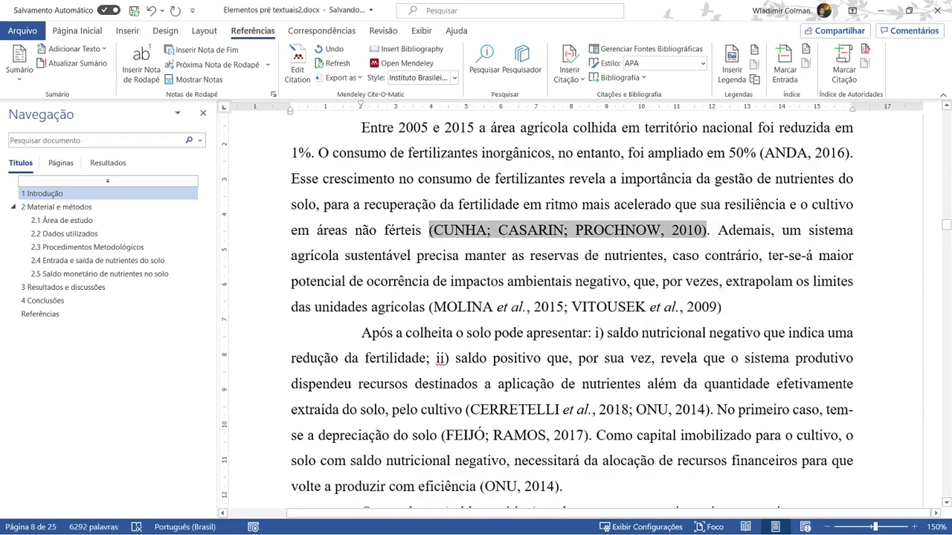
scroll(572, 312, "down", 1)
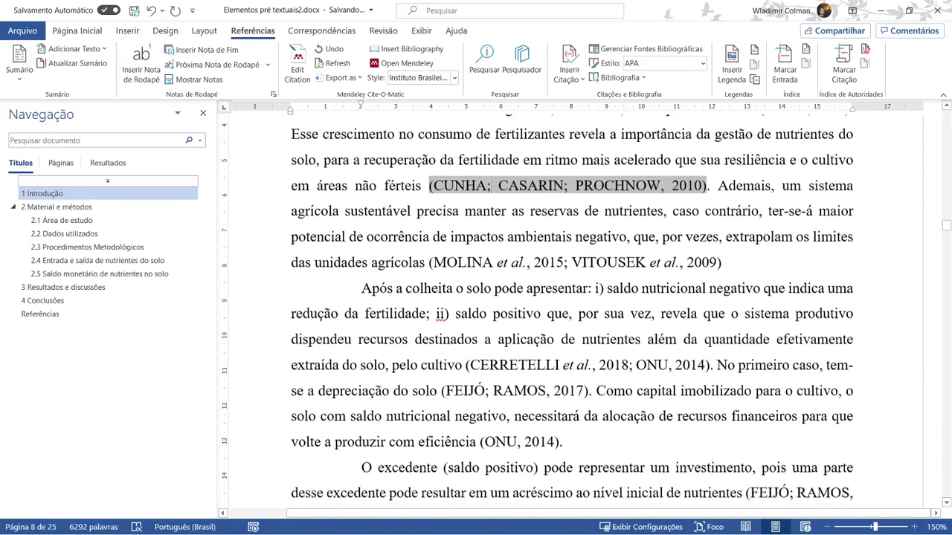
scroll(571, 311, "down", 8)
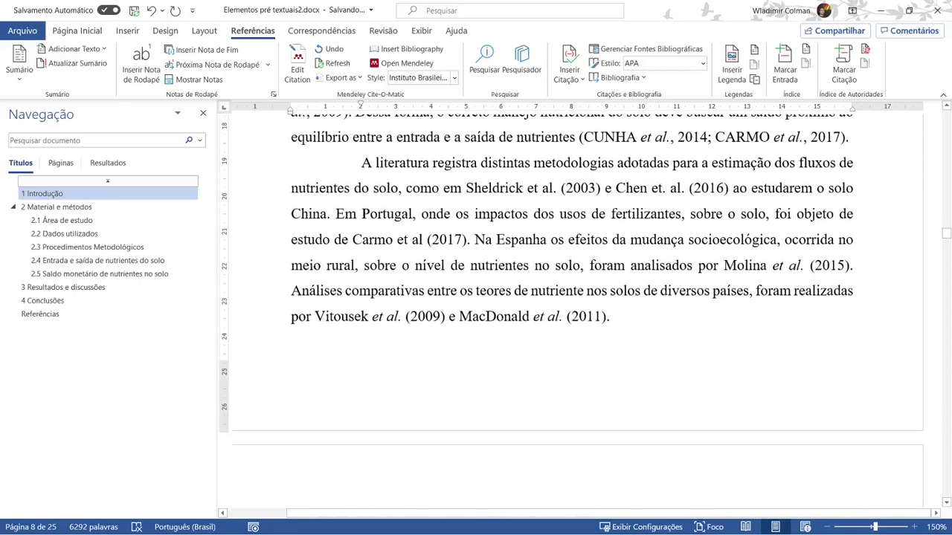
left_click_drag(466, 190, 603, 190)
scroll(572, 311, "up", 14)
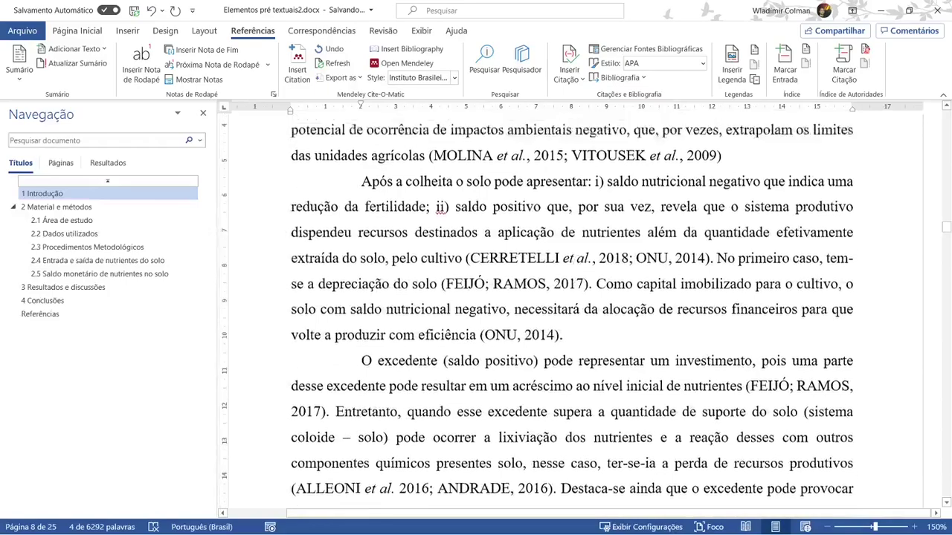
left_click(538, 230)
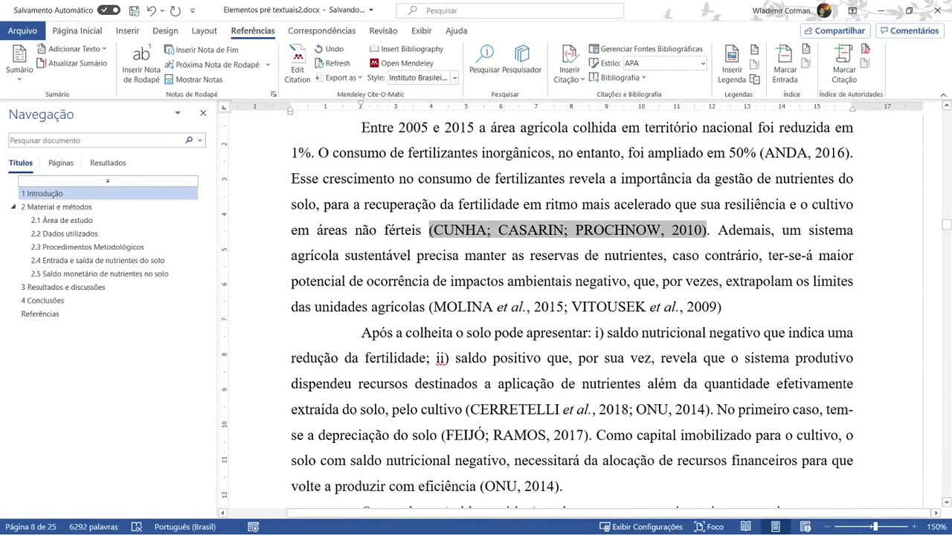
left_click_drag(431, 230, 646, 233)
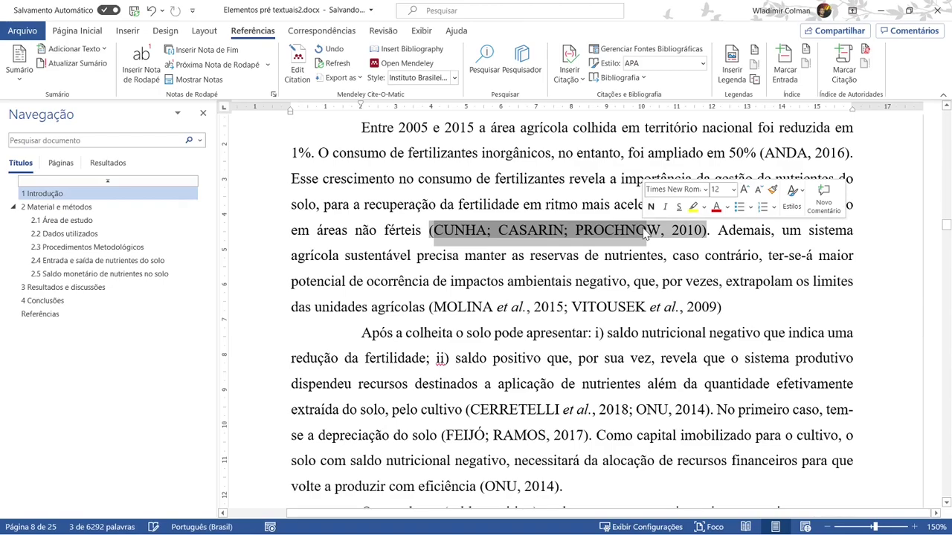
left_click(624, 230)
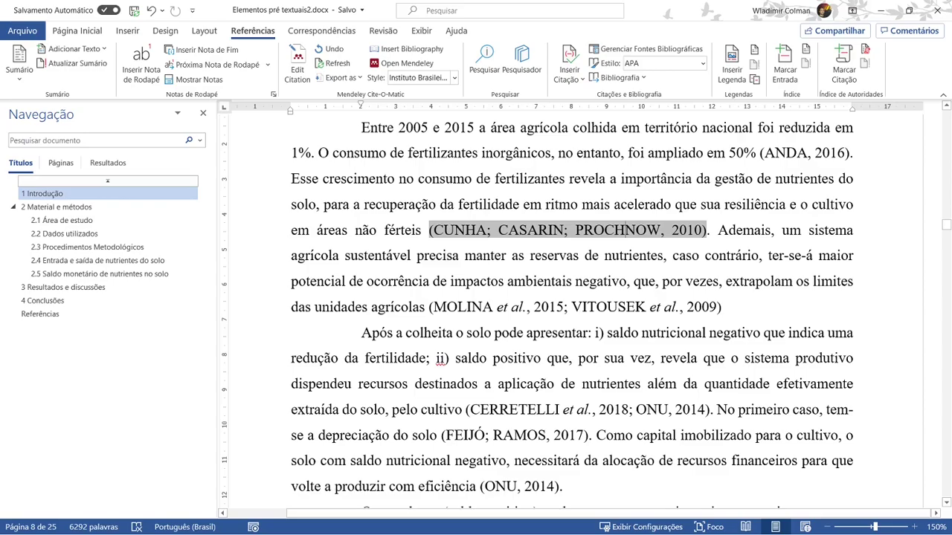
- Start another Mendeley citation for the literature paragraph and add the Sheldrick 2003 article on soil nutrient audits for China
scroll(625, 231, "down", 8)
scroll(625, 231, "up", 1)
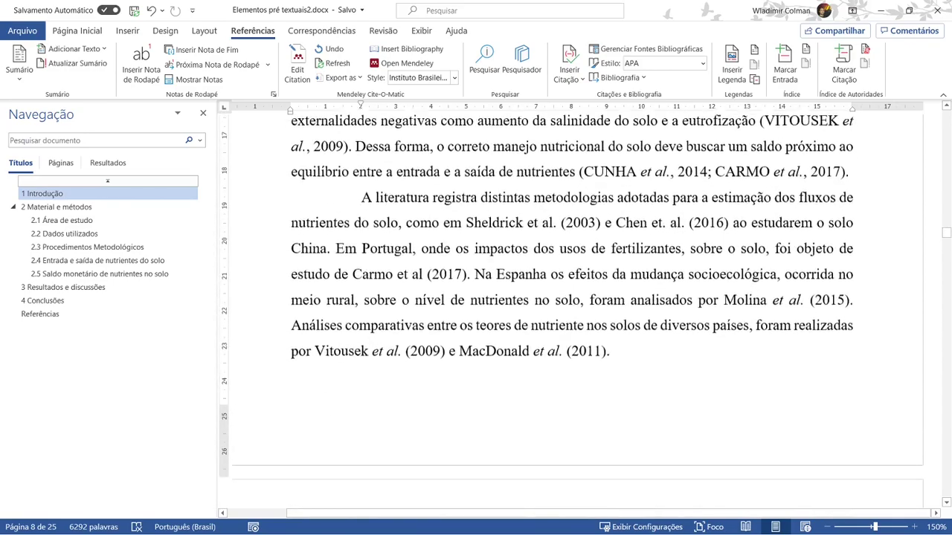
left_click(297, 69)
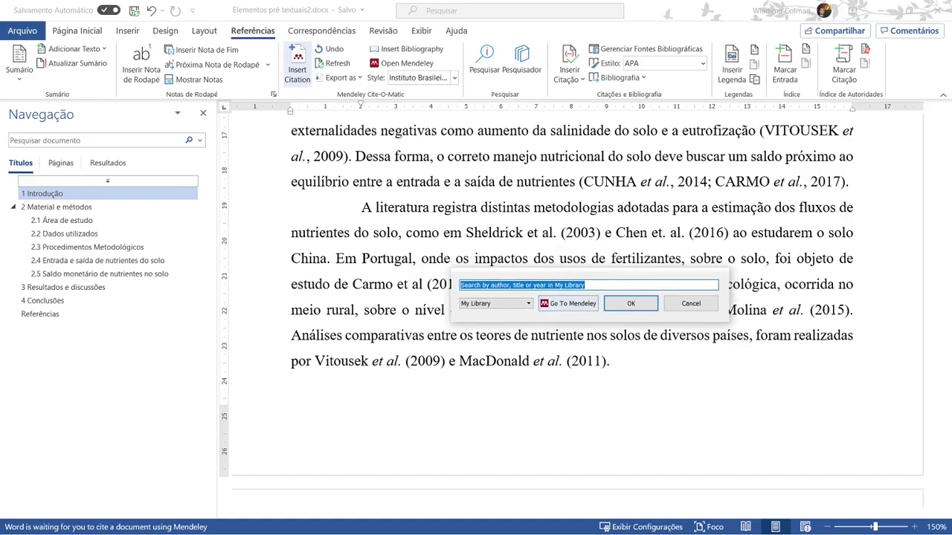
type("shel")
left_click(554, 324)
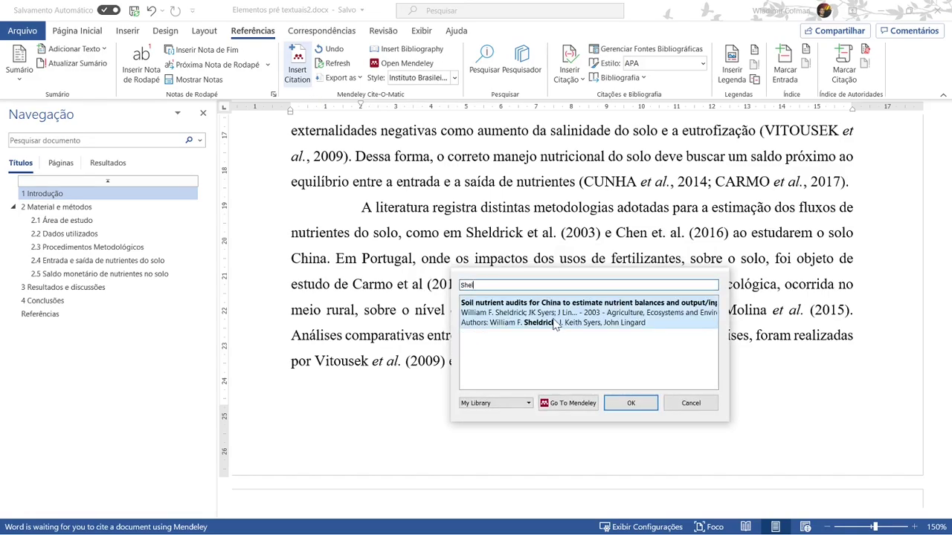
left_click(553, 320)
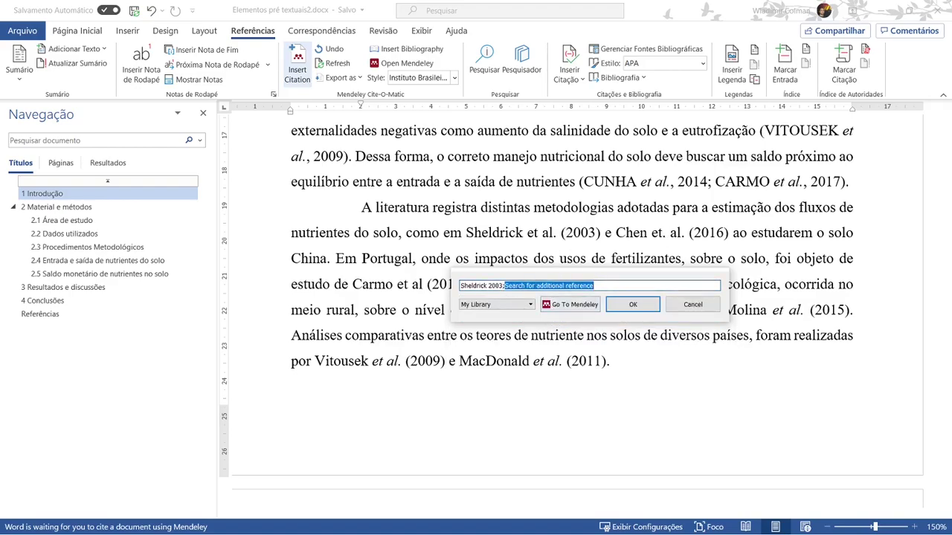
- Add Chen's 2016 article on China's agricultural nitrogen flows as the second reference and insert the combined citation
type("Che")
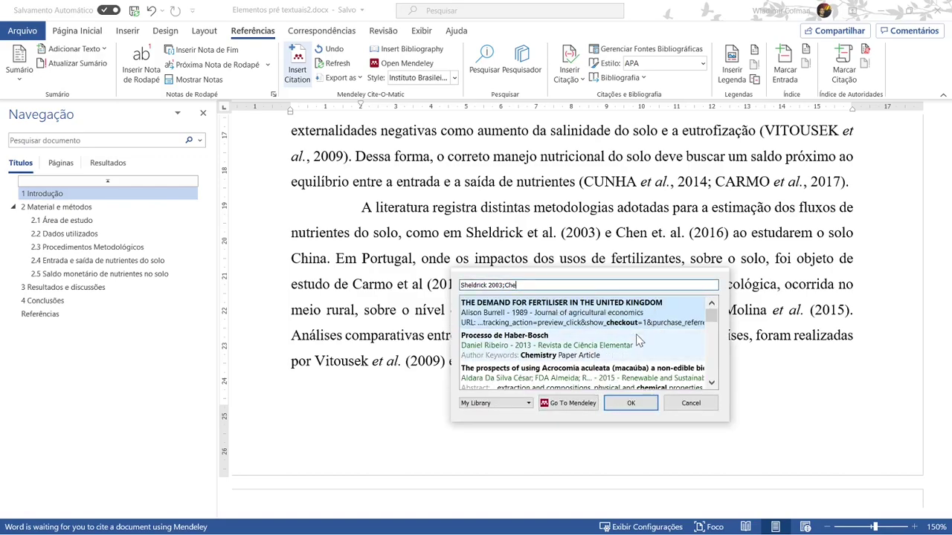
type("n 2016;")
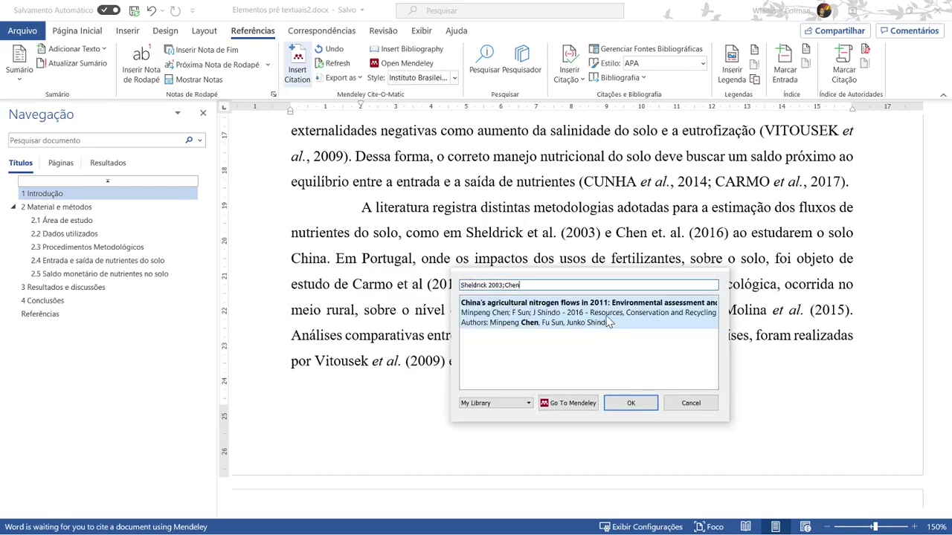
left_click(614, 318)
double_click(504, 284)
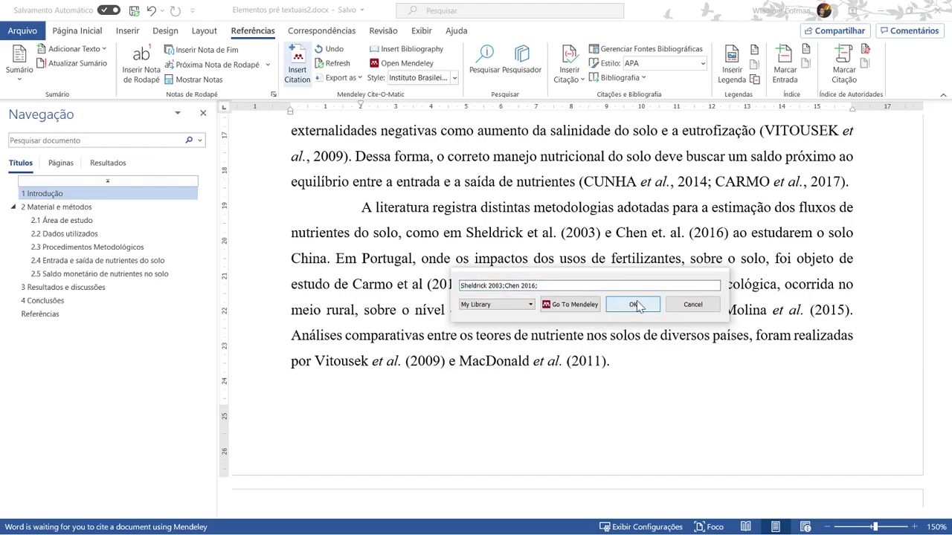
left_click(637, 301)
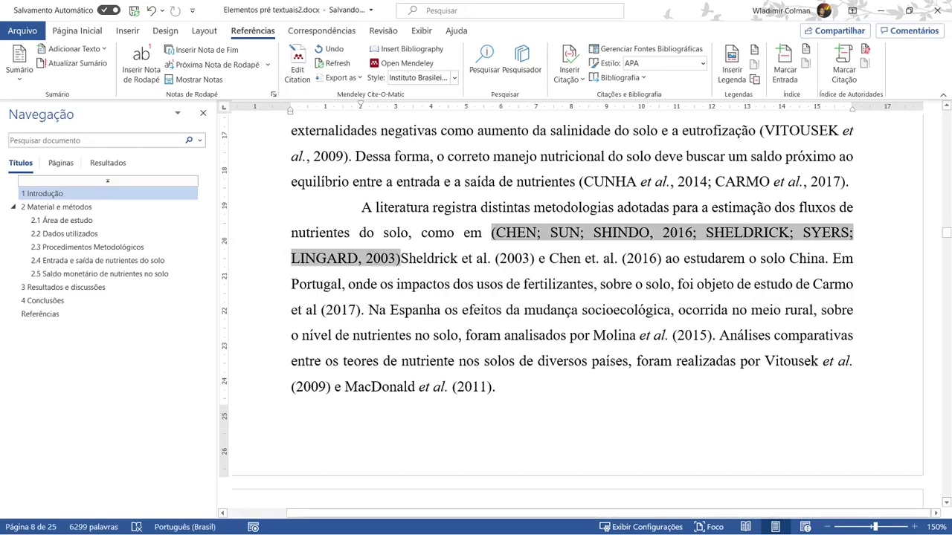
- Rewrite the opening "(CHEN;" of the inserted citation as "Chen," without the parenthesis
key("BackSpace")
key("Right")
type("hen")
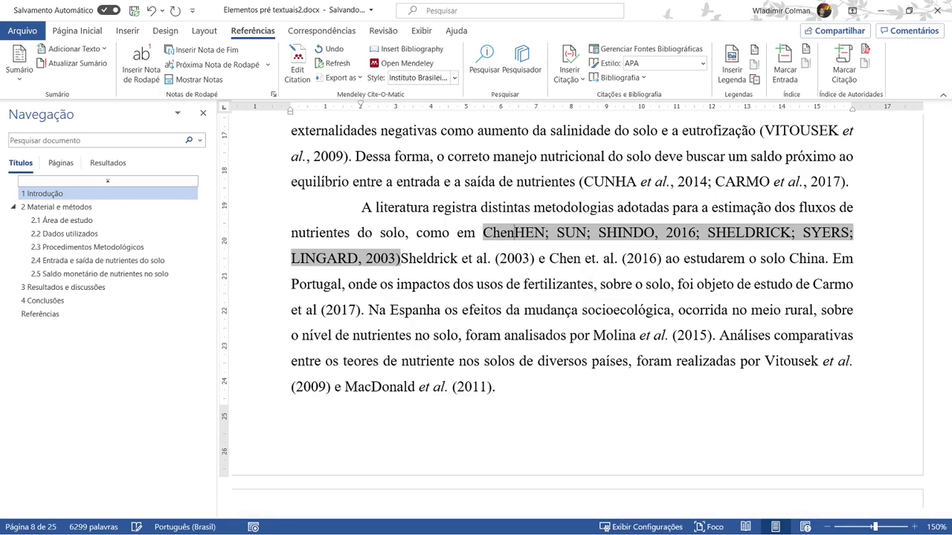
key("Delete")
key("Delete")
key("Delete")
key("Delete")
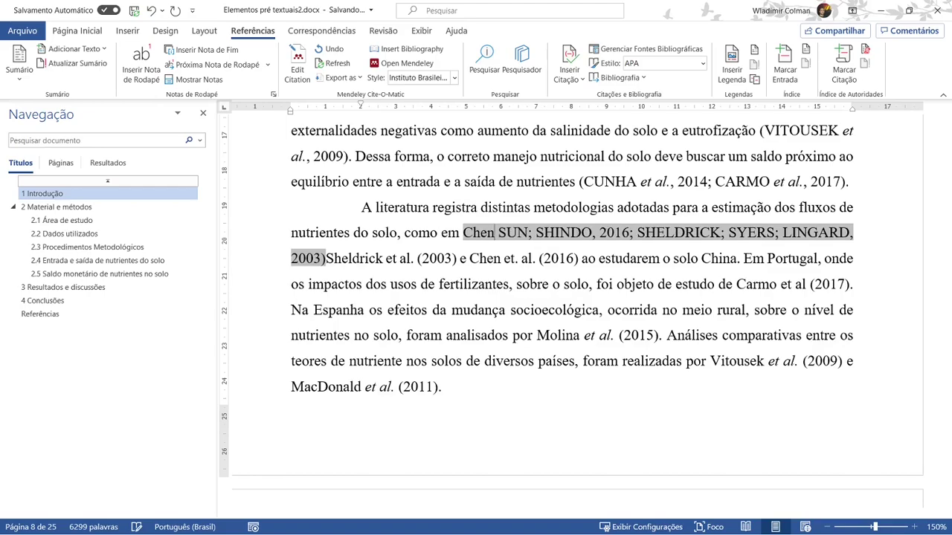
type(",")
- Rework the rest of the first reference so it reads "Sun e Shindo (2016)", removing the semicolon after the year
key("Right")
key("Right")
key("Right")
key("Right")
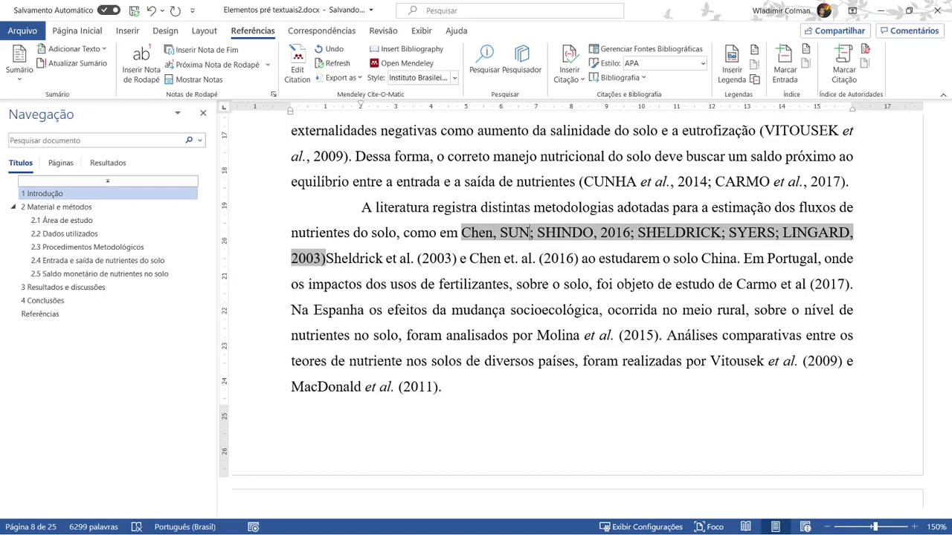
key("Delete")
key("BackSpace")
key("BackSpace")
type("un,")
key("BackSpace")
type("e")
key("Right")
key("Right")
key("Right")
key("Left")
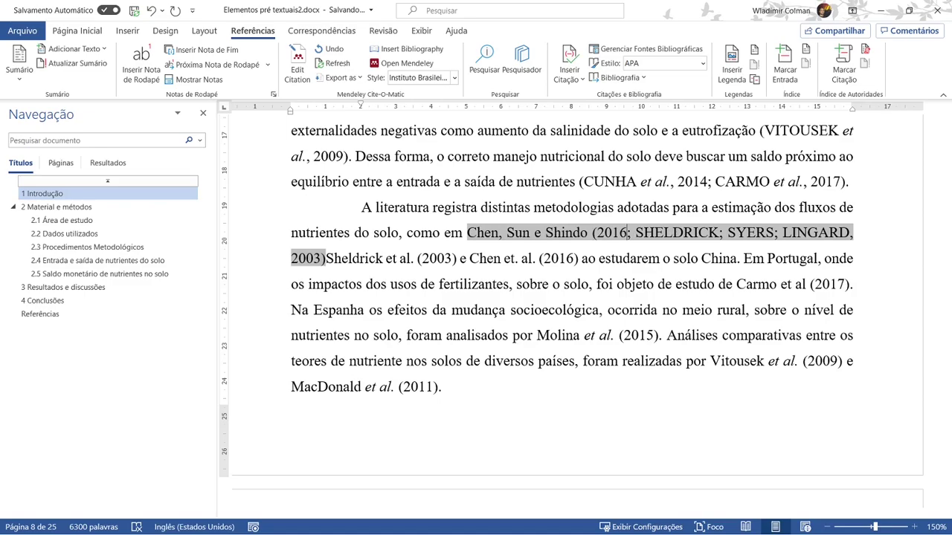
type(")")
key("Delete")
key("Delete")
- Join the second reference with "e" and write its authors in sentence form as "Sheldrick, Syers e Lingard"
type("e  Sheldri")
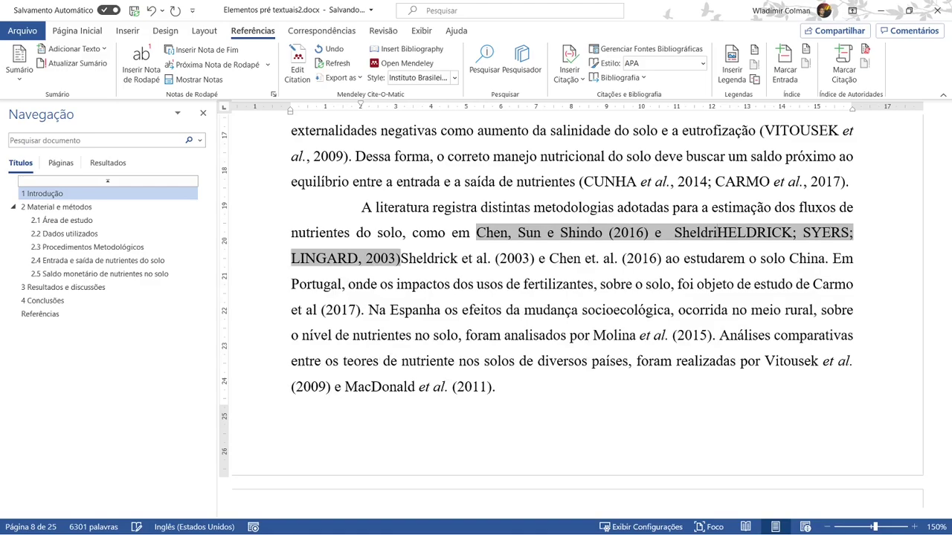
type("ck")
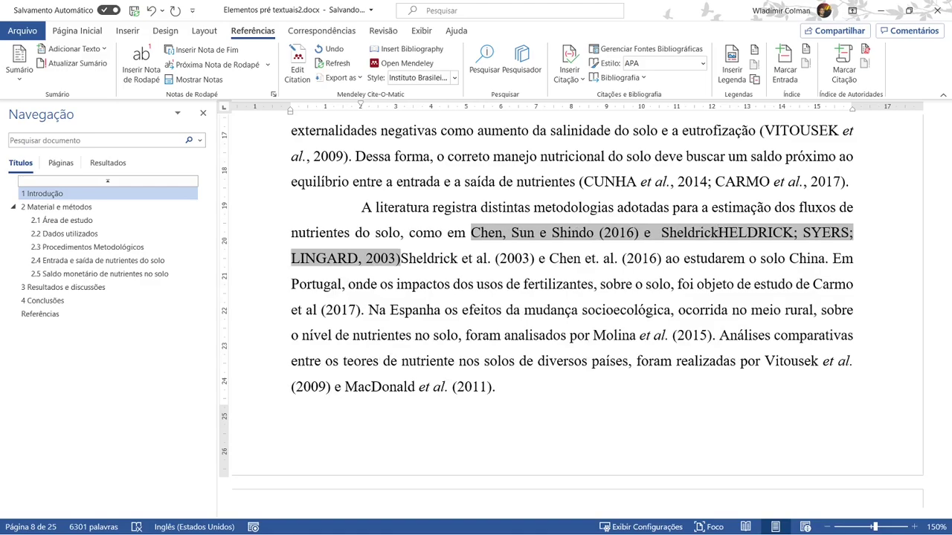
type(", Syers")
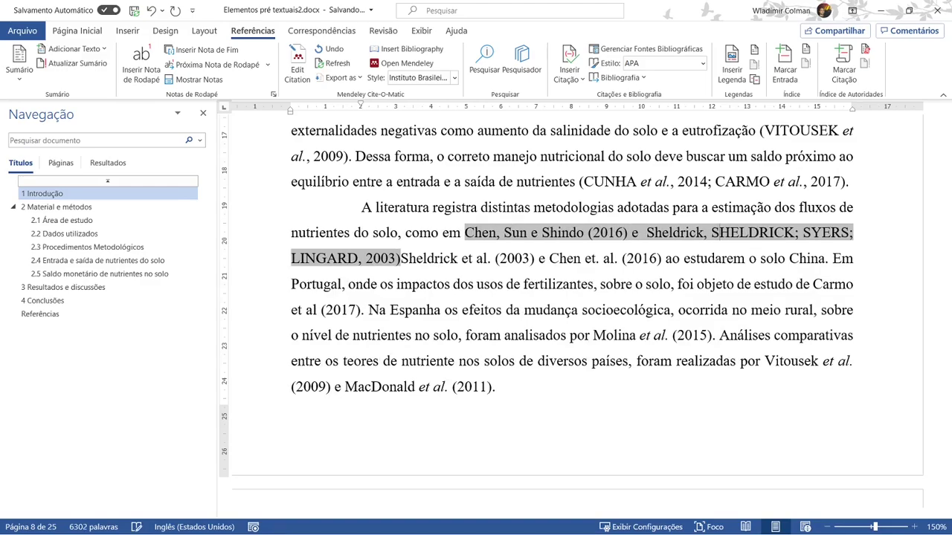
type(" e ")
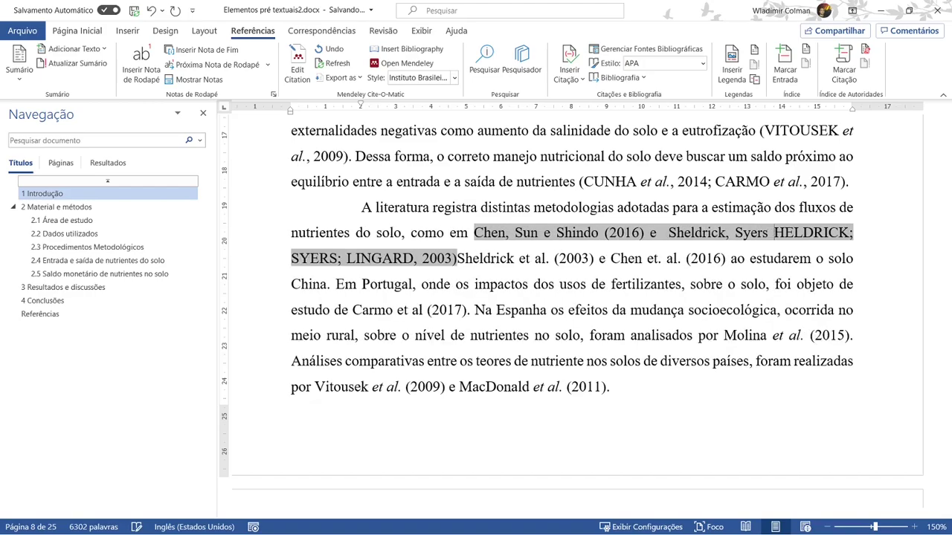
type("LingardHELDRICK; SYERS; LINGARD, 2003)Sheldrick et al. (2003) e Chen et. al. (2016)")
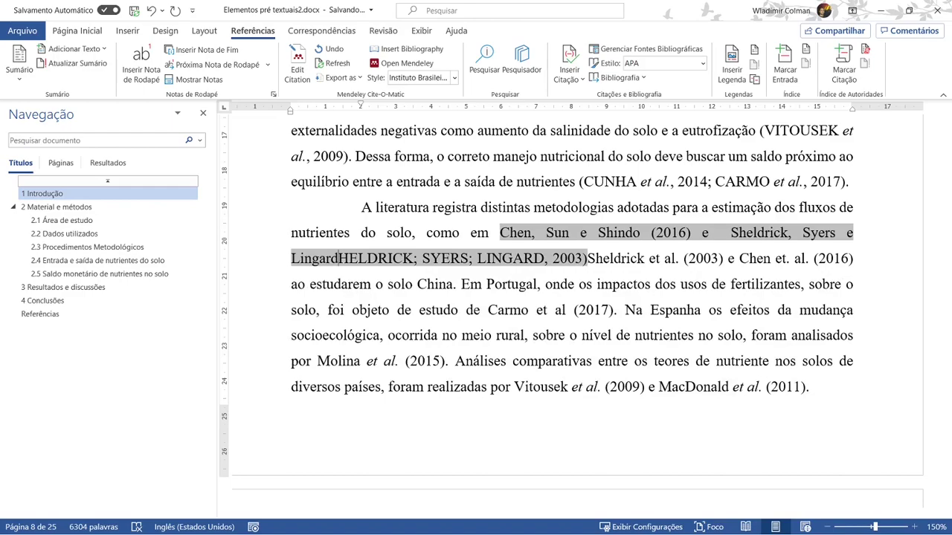
- Delete the leftover uppercase Sheldrick authors, put the year as "(2003)", and keep the manual citation edit
key("Delete")
key("Delete")
key("Delete")
key("Delete")
key("Delete")
key("Delete")
key("Delete")
key("Delete")
key("Delete")
key("Delete")
key("Delete")
key("Delete")
key("Delete")
key("Delete")
key("Delete")
key("Delete")
key("Delete")
key("Delete")
key("Delete")
key("Delete")
key("Delete")
key("Delete")
key("Delete")
key("Delete")
key("Delete")
type("(")
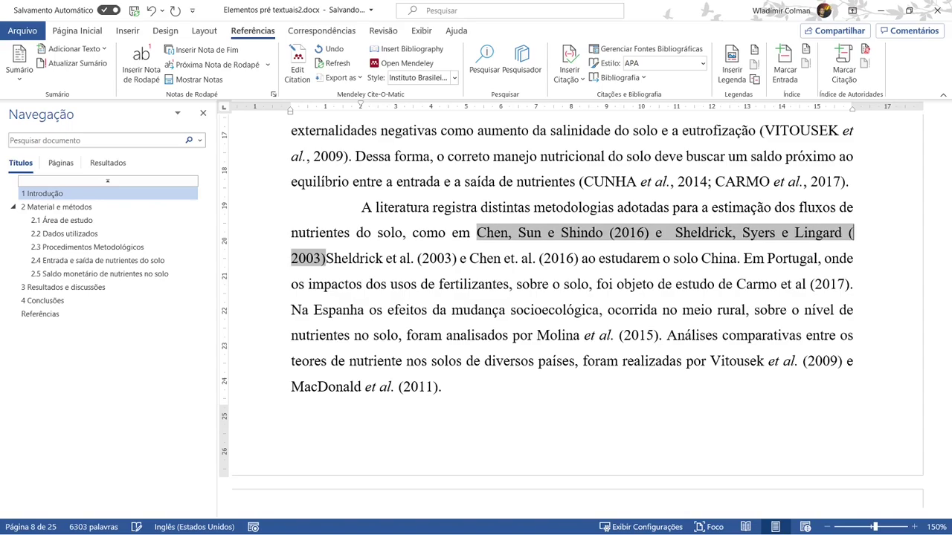
key("BackSpace")
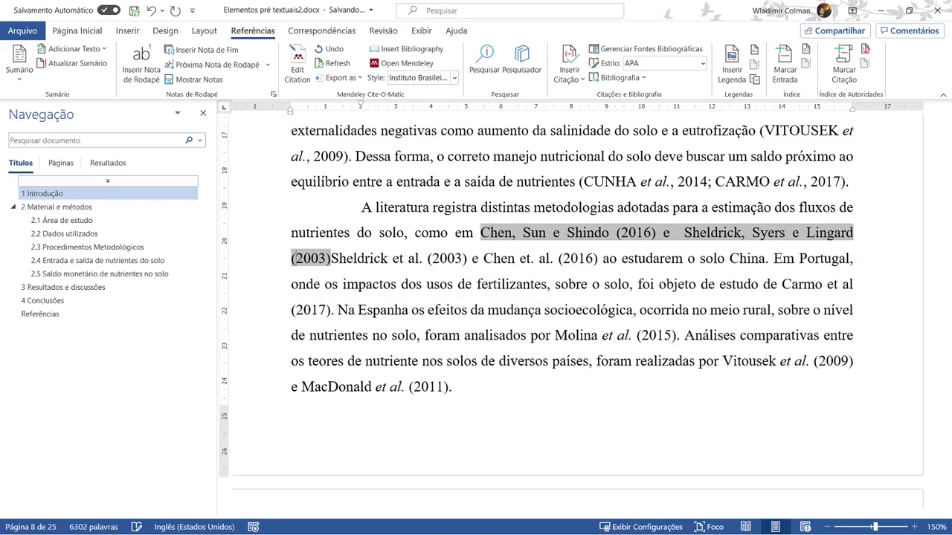
left_click(568, 266)
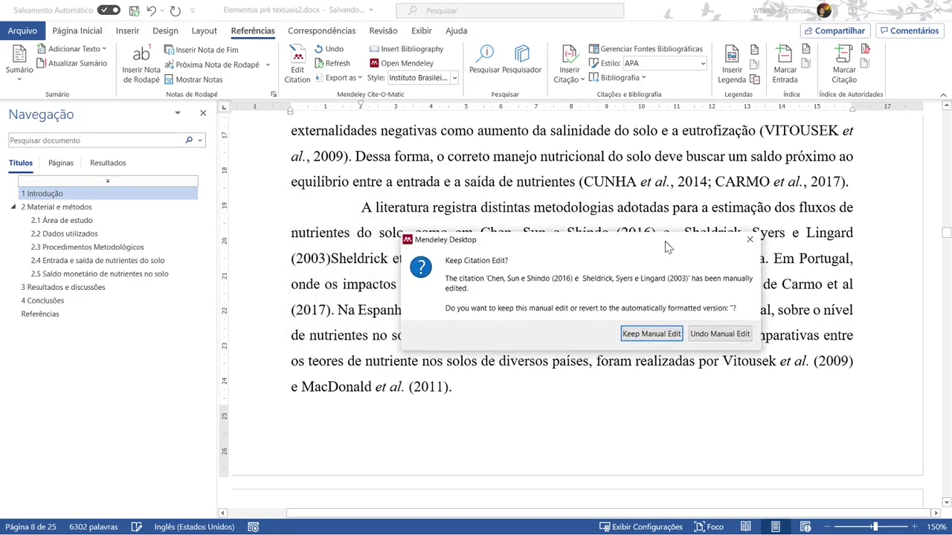
left_click(667, 334)
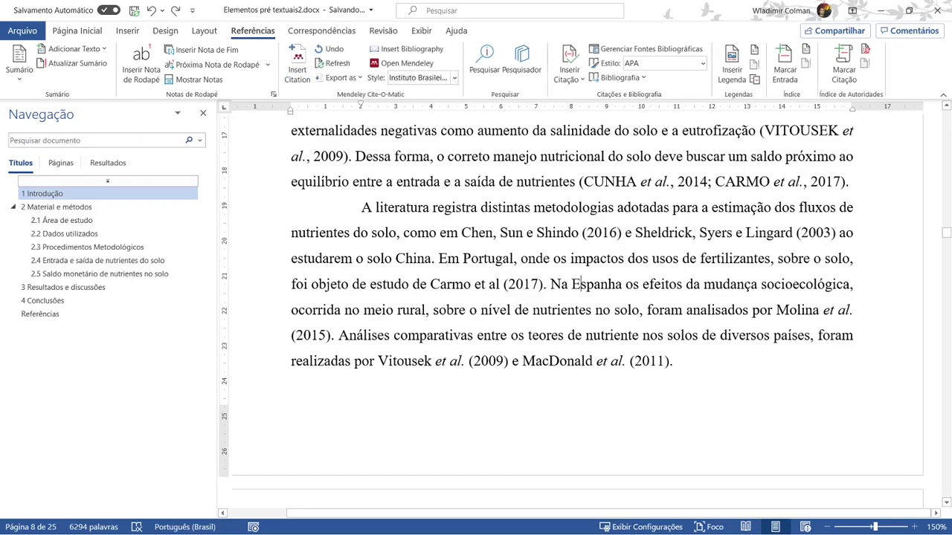
- Compare the edited Chen and Sheldrick citation with the Cunha and Molina citations in the first Introduction paragraph
left_click(479, 232)
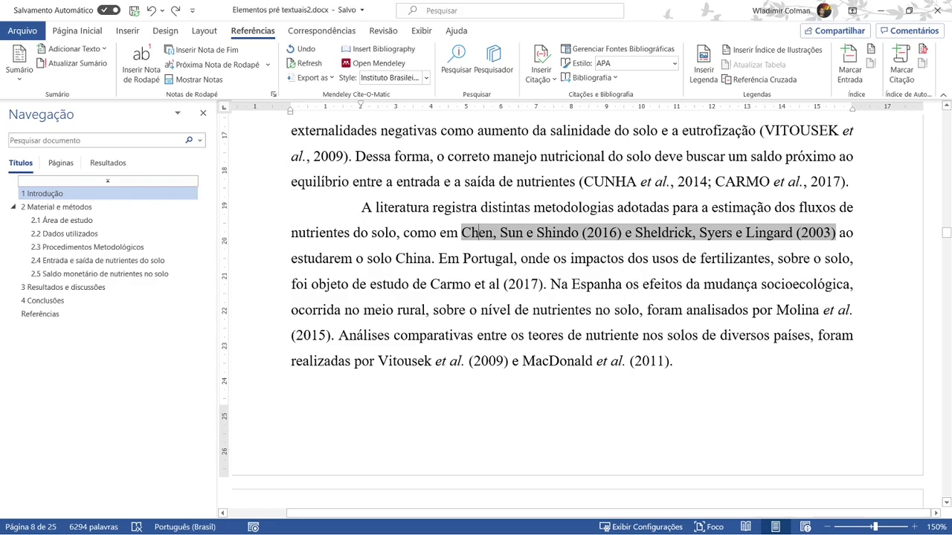
scroll(570, 311, "up", 9)
scroll(571, 311, "up", 1)
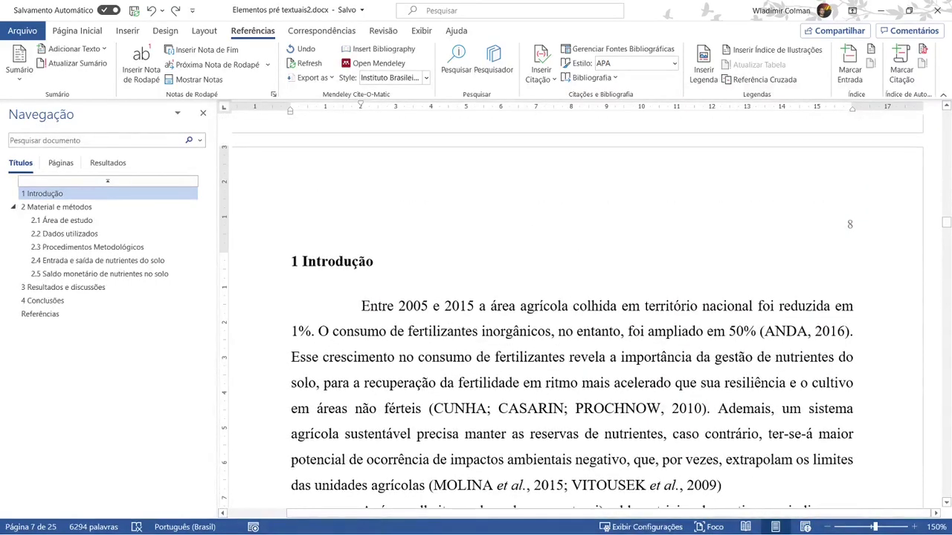
left_click(498, 408)
scroll(498, 408, "down", 4)
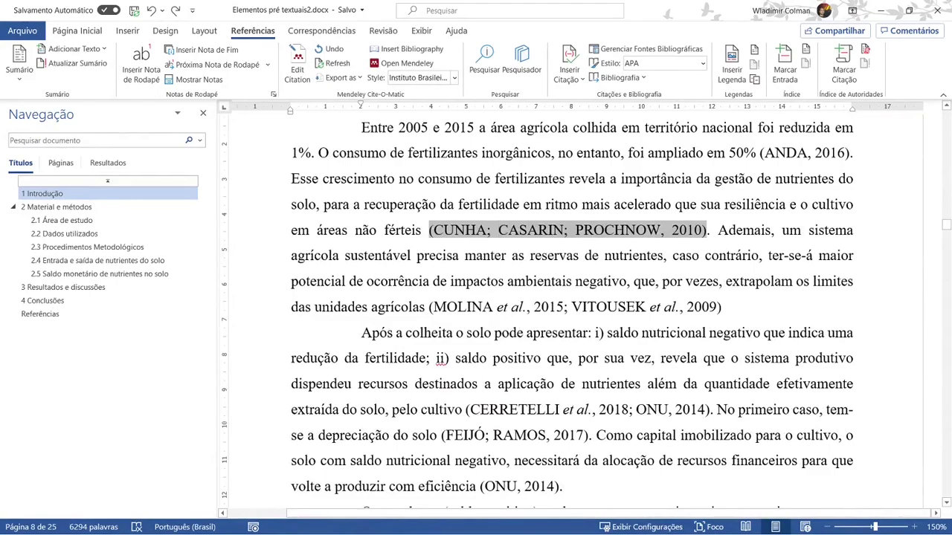
left_click(471, 307)
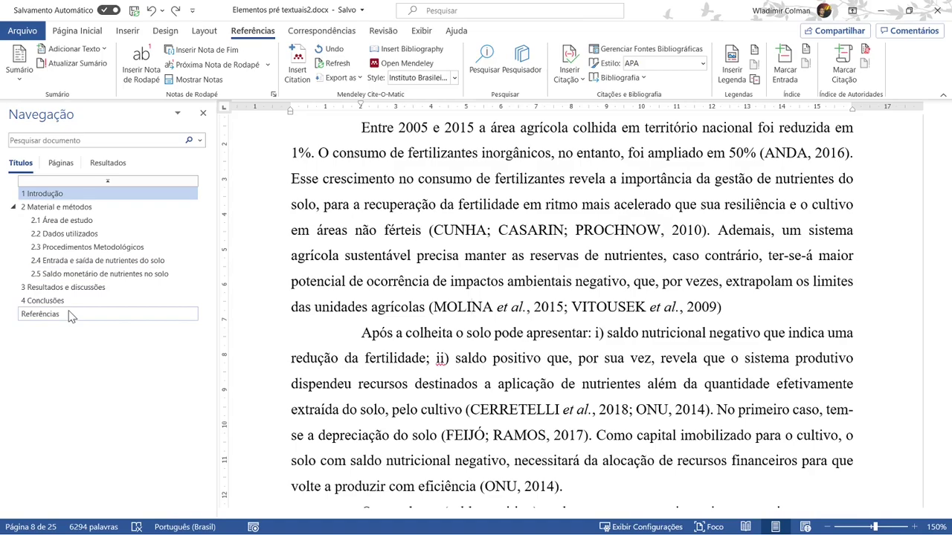
- Clear the old list under the Referências heading and insert the Mendeley bibliography there
left_click(44, 314)
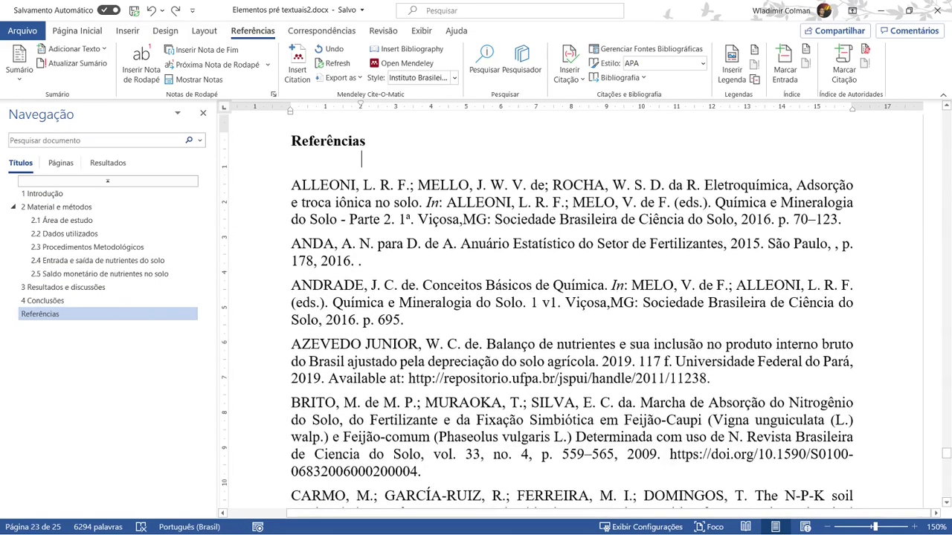
key("ctrl+y")
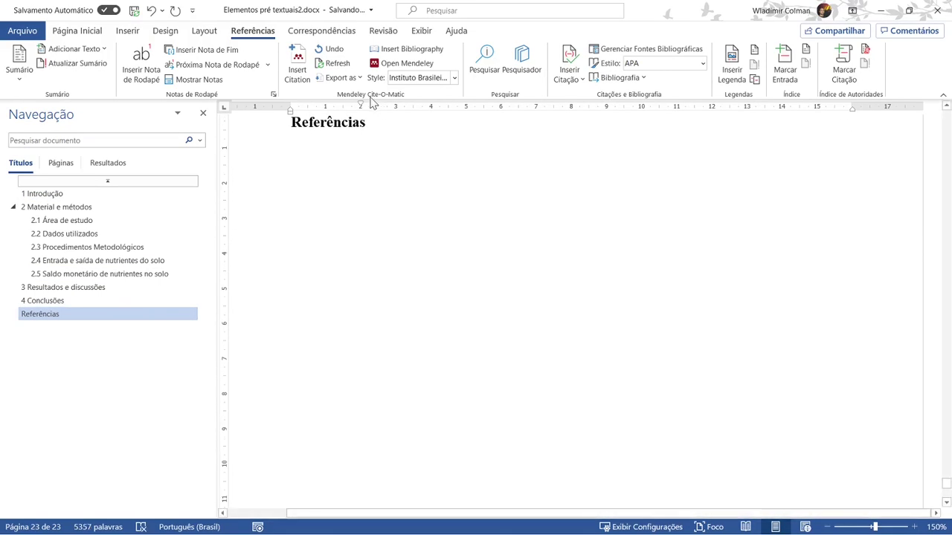
left_click(416, 51)
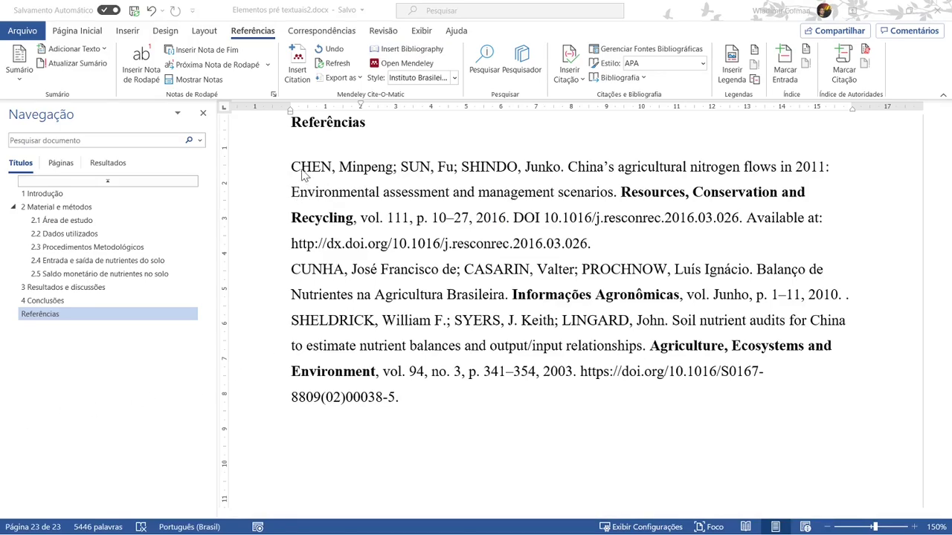
- Justify all entries of the inserted bibliography
left_click(361, 422)
left_click_drag(291, 166, 364, 427)
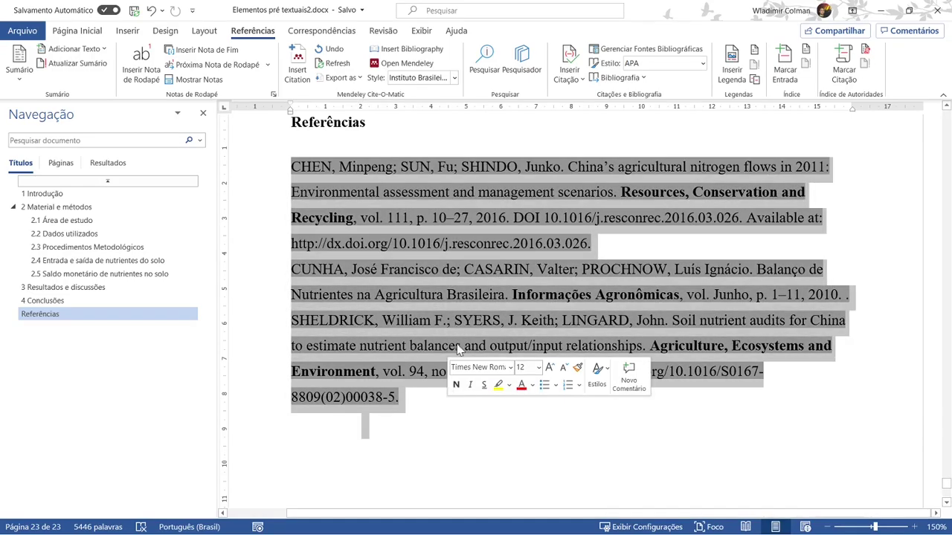
left_click(77, 31)
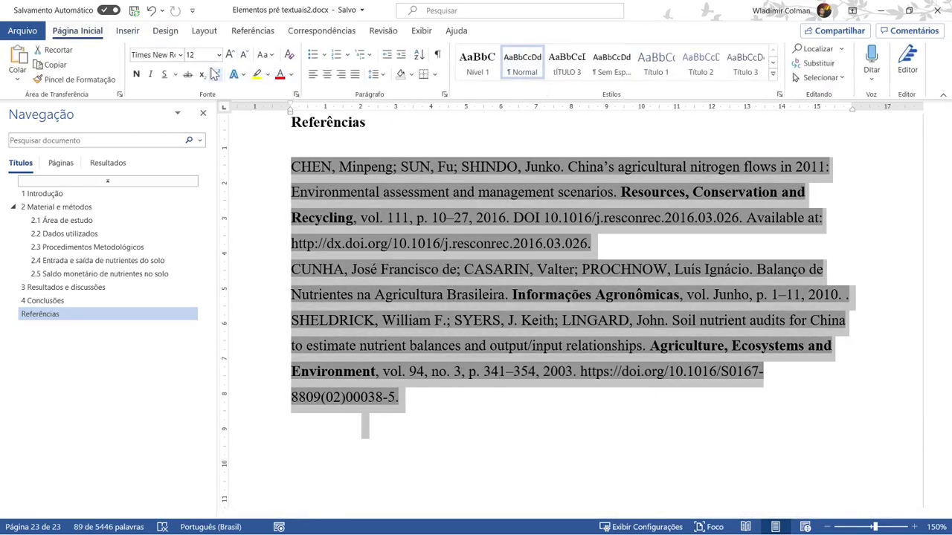
left_click(355, 76)
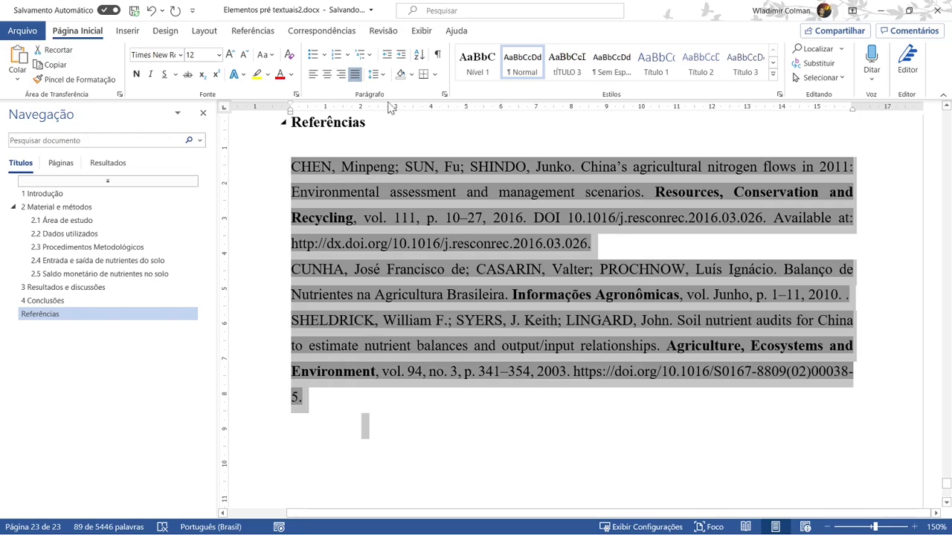
- Set the bibliography paragraphs to 6 pt spacing after and single (Simples) line spacing
left_click(375, 74)
left_click(443, 195)
left_click(423, 290)
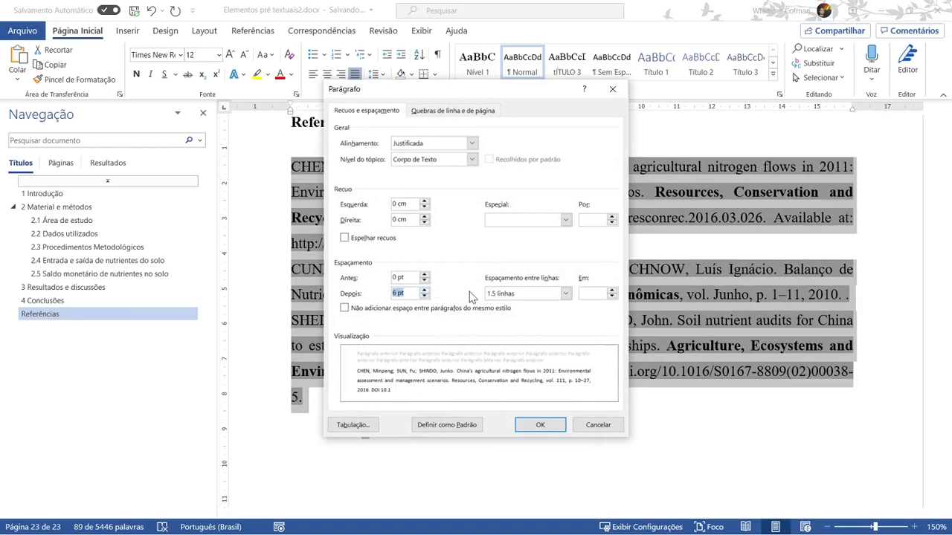
left_click(565, 294)
left_click(554, 312)
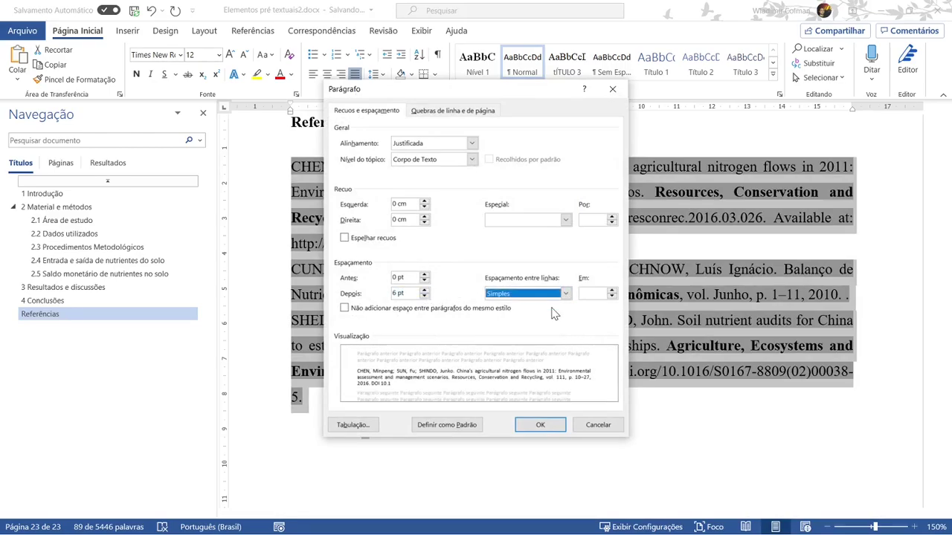
left_click(541, 425)
left_click(502, 351)
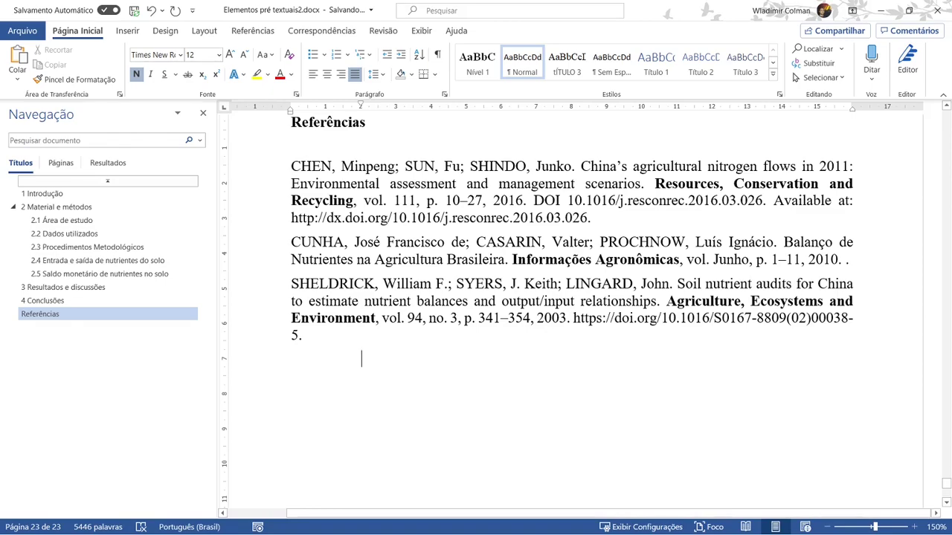
- Delete the stray extra period at the end of the Cunha reference in the bibliography
left_click(291, 166)
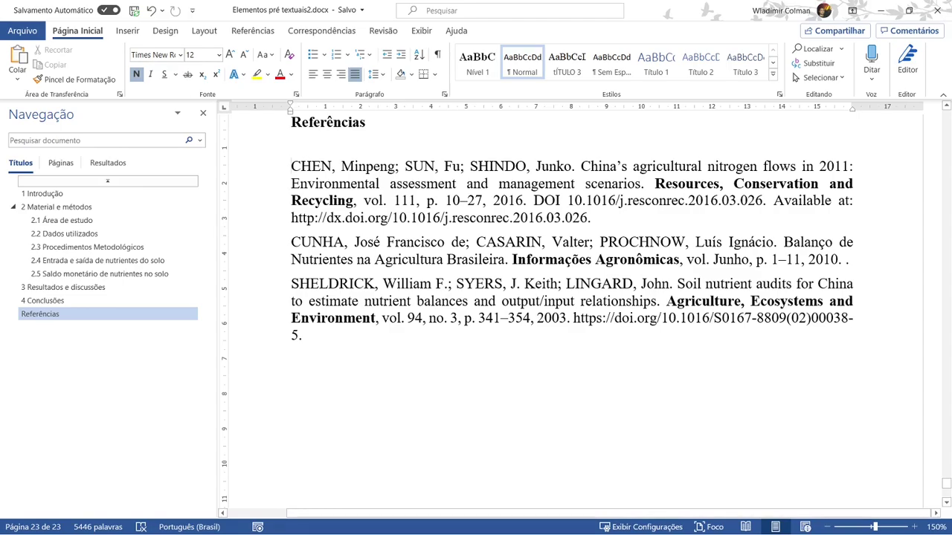
key("ctrl+shift+End")
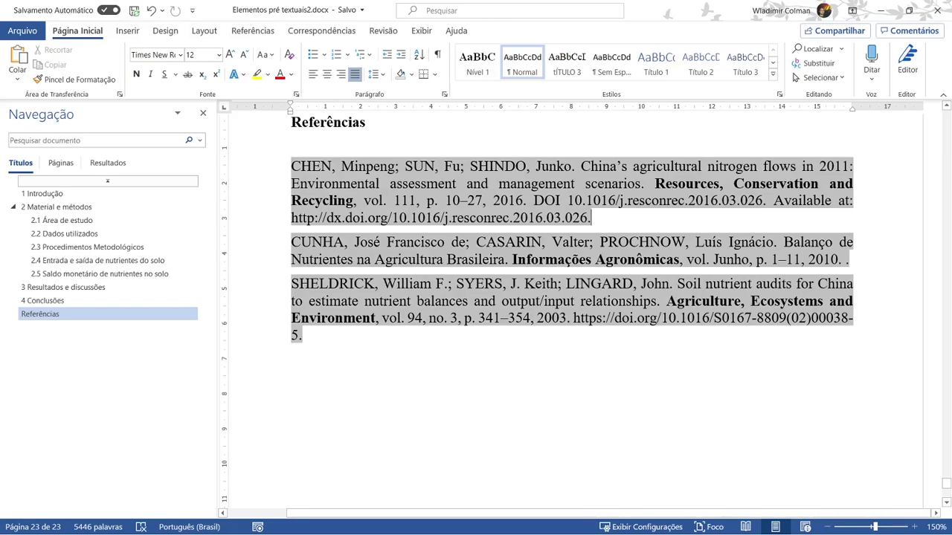
left_click(845, 259)
key("BackSpace")
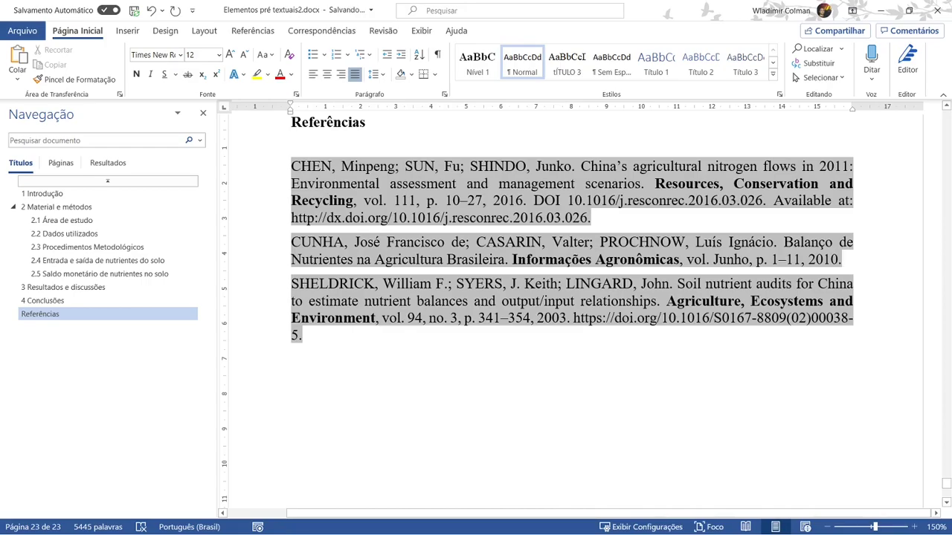
- Examine the author names and the bold journal title "Informações Agronômicas" in the Cunha reference
left_click(399, 241)
left_click(322, 241)
left_click(387, 242)
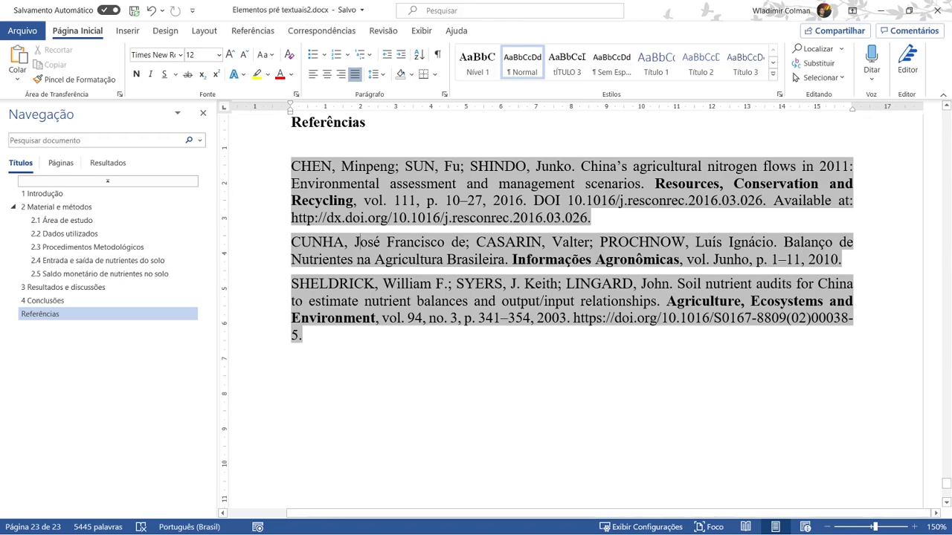
left_click_drag(512, 260, 678, 261)
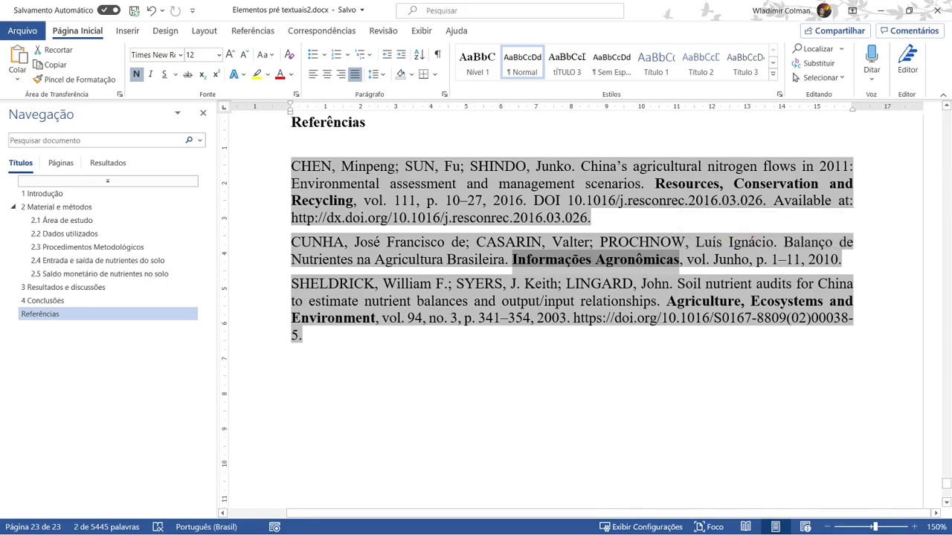
- Insert "Disponível em" before the DOI link of the Sheldrick reference and append "Acesso em 06/10/2020." after it
left_click(573, 318)
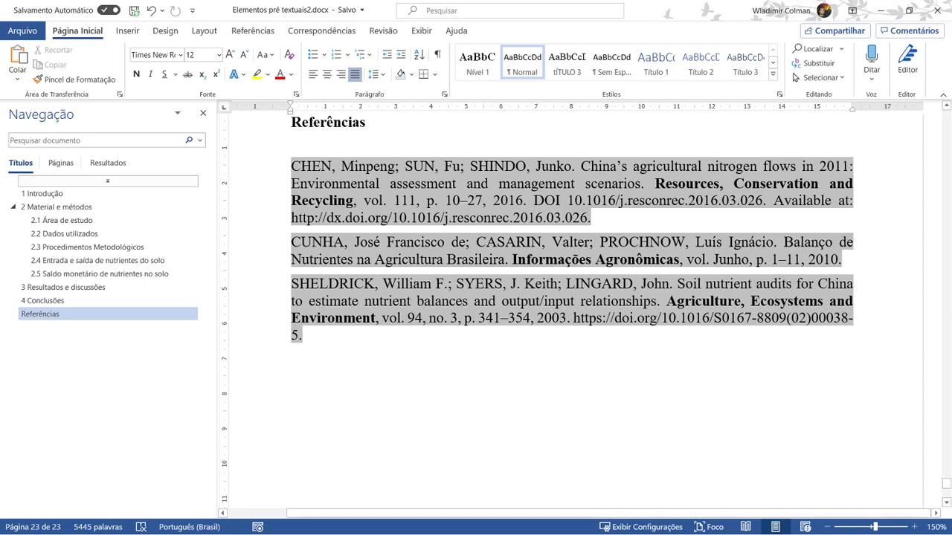
type("A")
key("BackSpace")
type("Di")
type("spo")
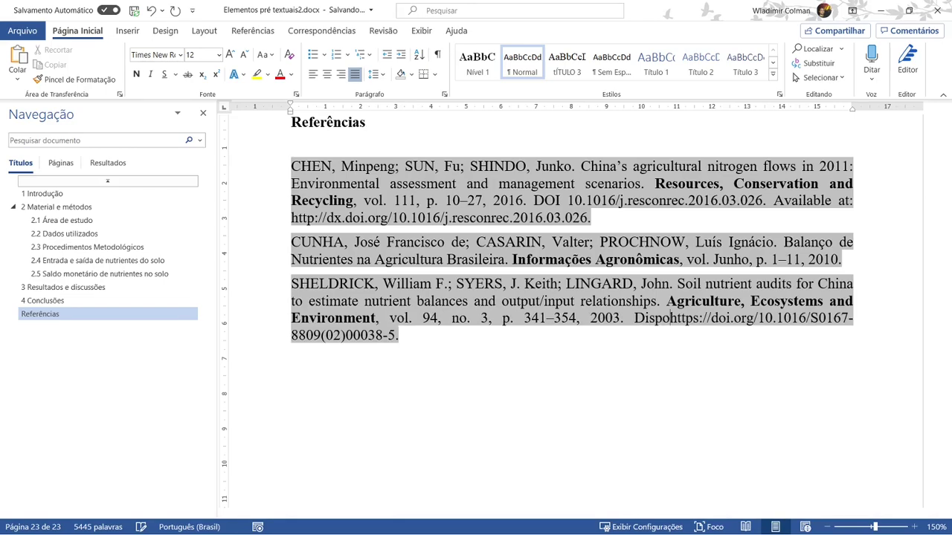
type("nível em")
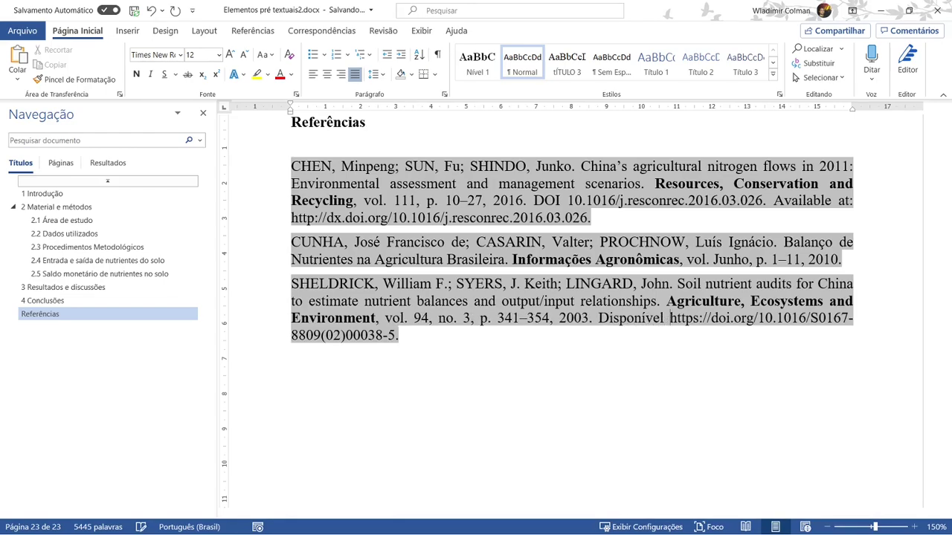
key("ctrl+End")
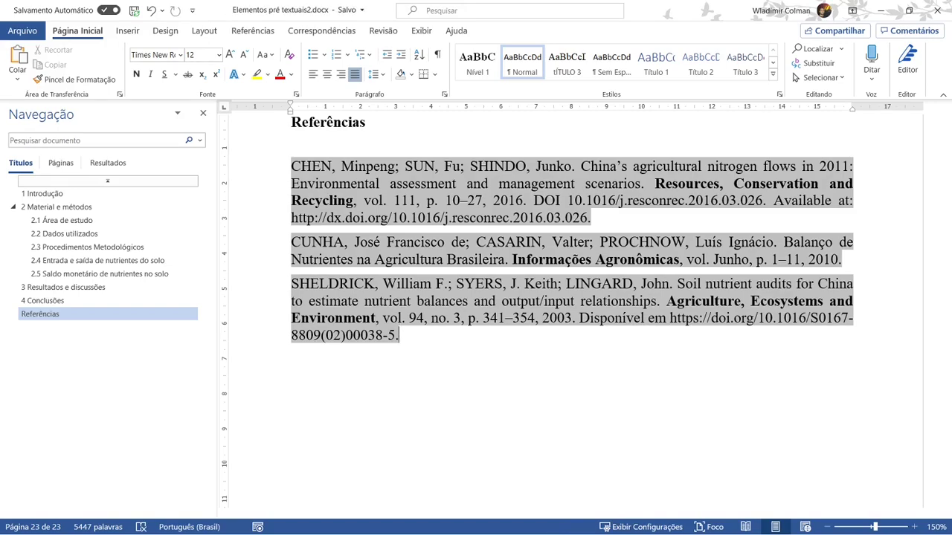
type("Acesso em")
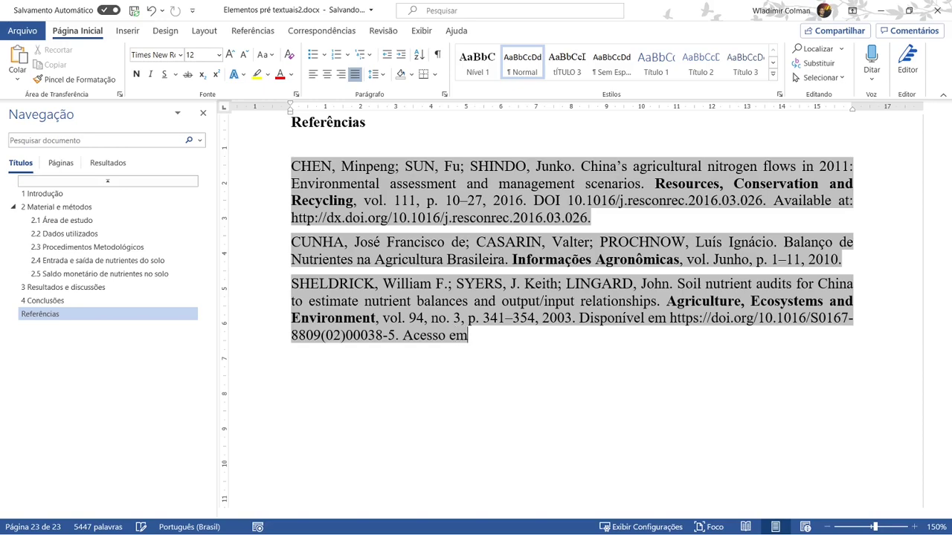
type(" 06/10/2020.")
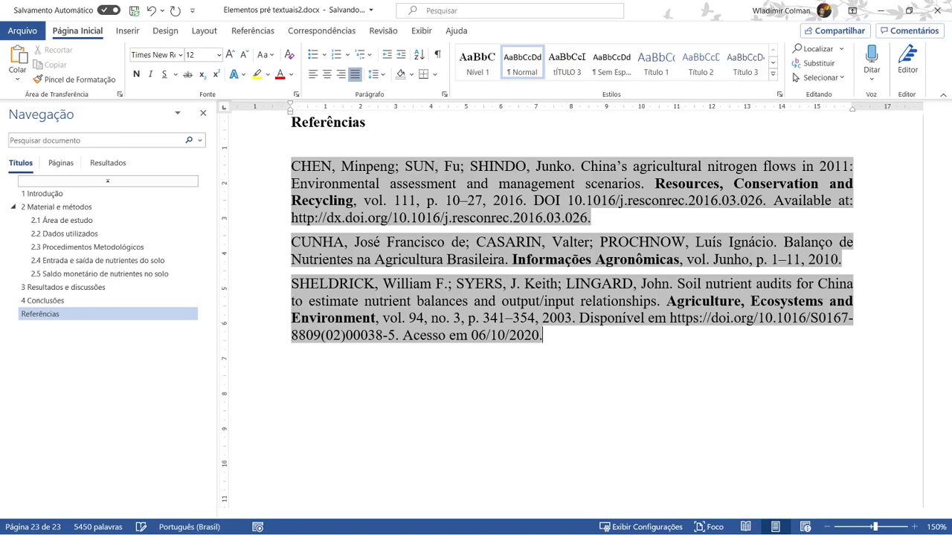
- Undo the "Disponível em" and access date additions in the Sheldrick reference
key("ctrl+z")
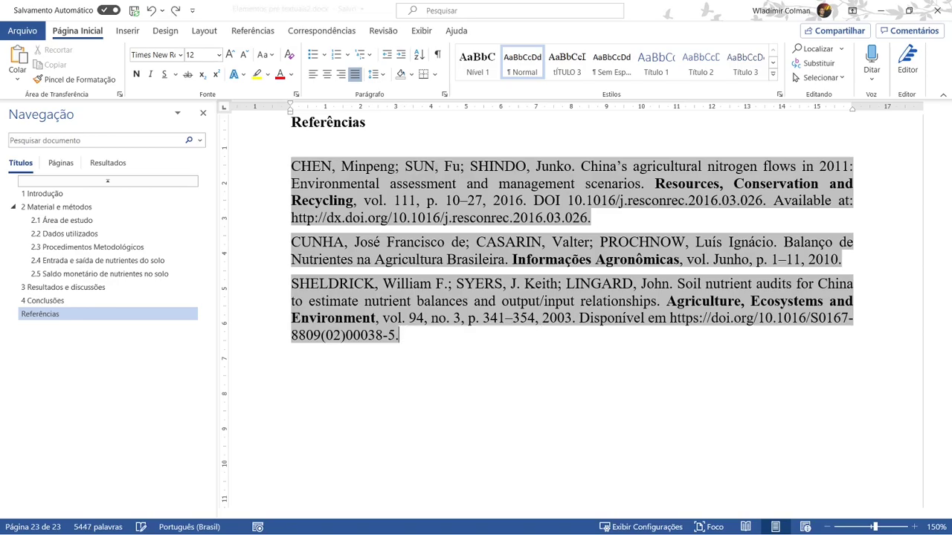
key("ctrl+z")
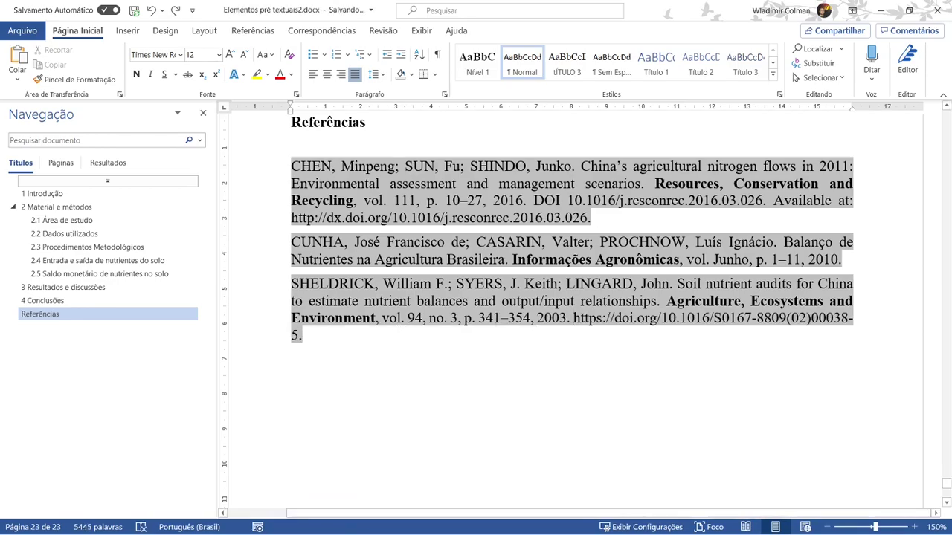
- Try deleting the DOI number from the Chen reference and undo the deletion
left_click_drag(533, 200, 773, 200)
key("Delete")
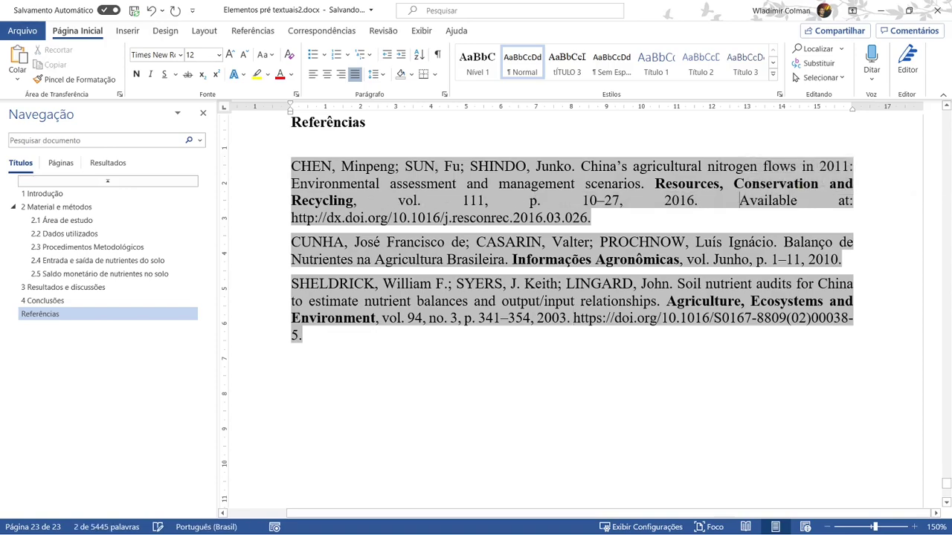
key("ctrl+z")
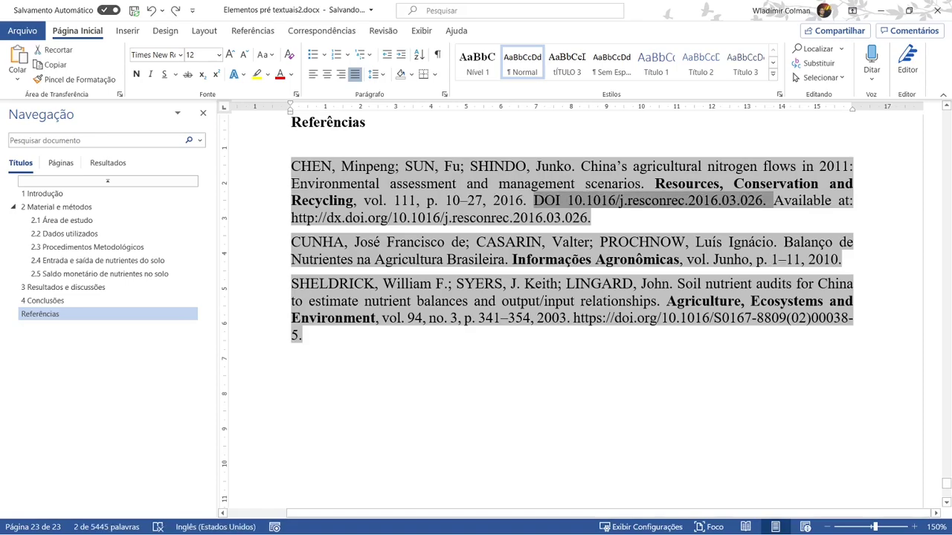
- Delete the "Available at:" text and its link from the end of the Chen reference
left_click(586, 218)
left_click_drag(533, 200, 591, 217)
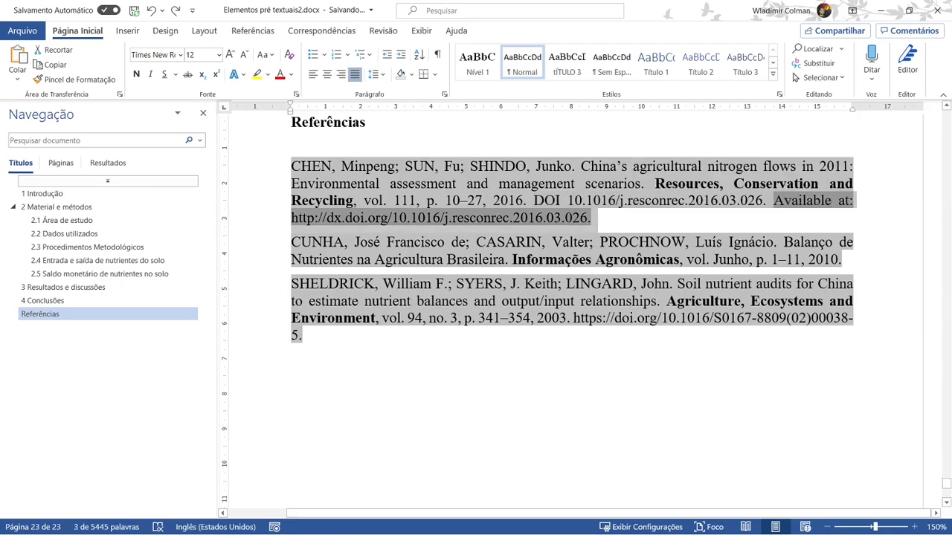
key("Delete")
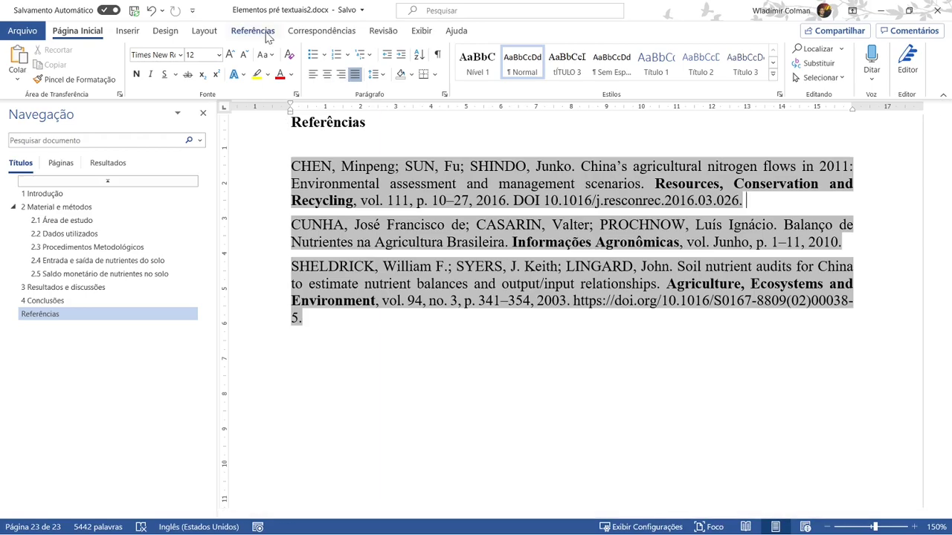
- Switch the Mendeley citation style to American Psychological Association 7th edition
left_click(252, 30)
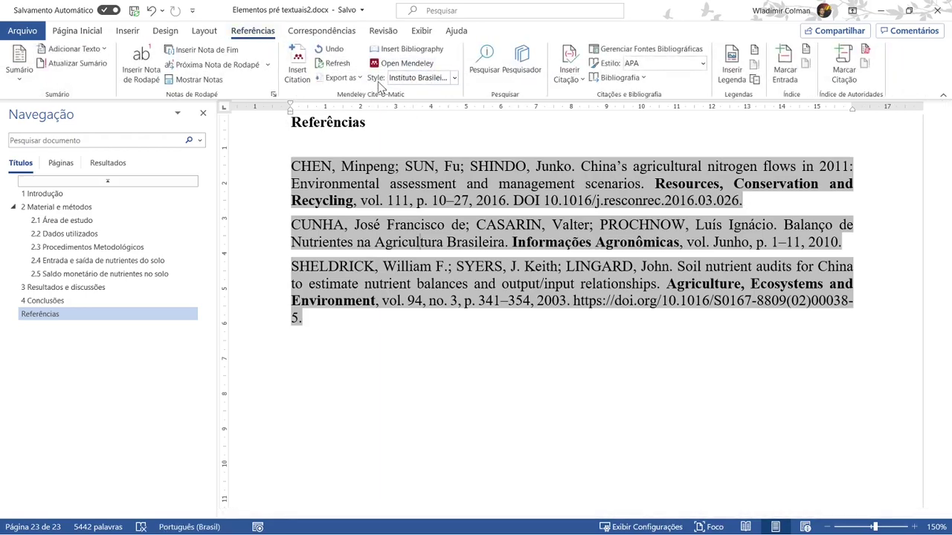
left_click(455, 78)
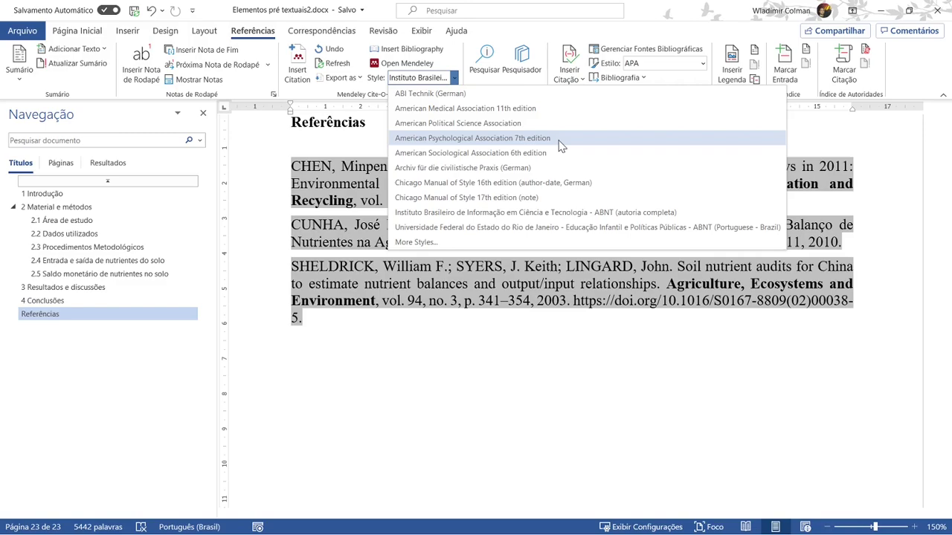
left_click(439, 139)
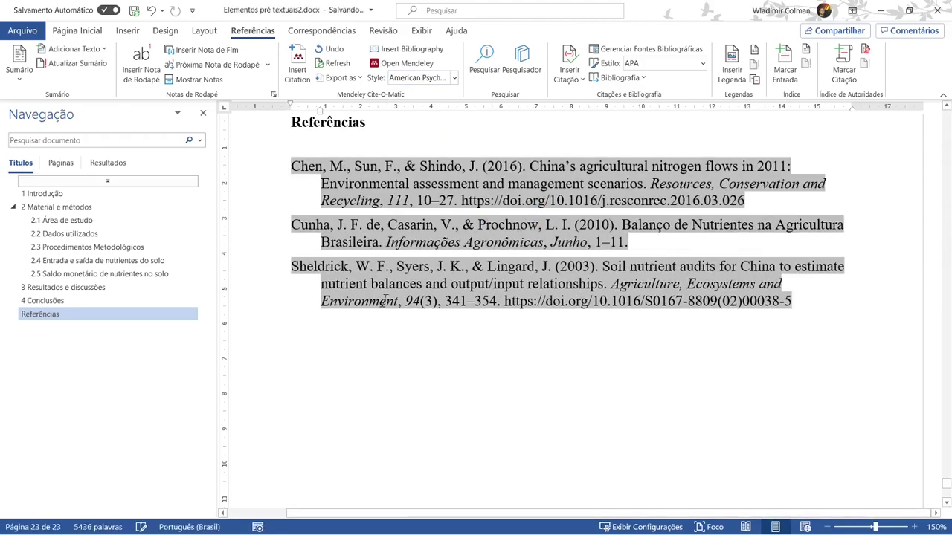
- Examine the restyled Cunha citation in the Introdução section and compare it with the hand-typed ANDA and Molina citations
left_click(422, 328)
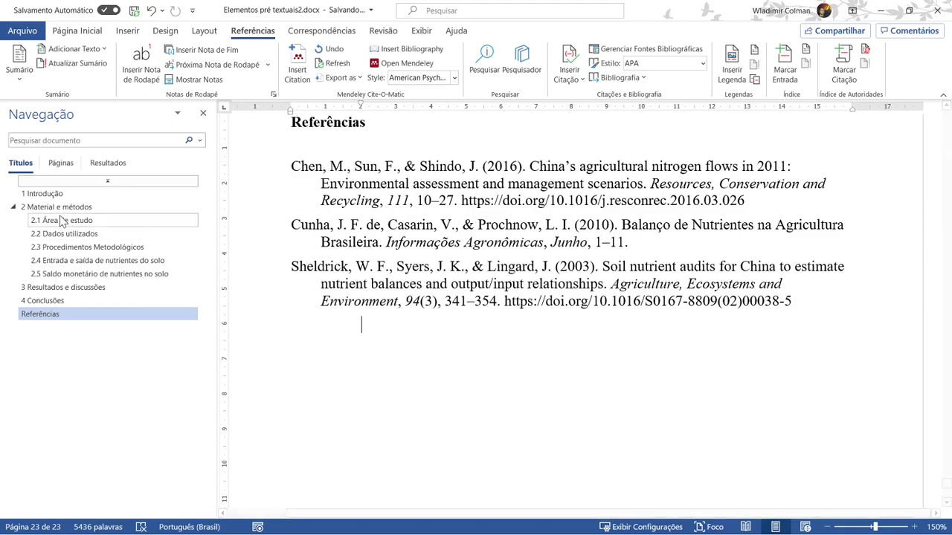
left_click(44, 193)
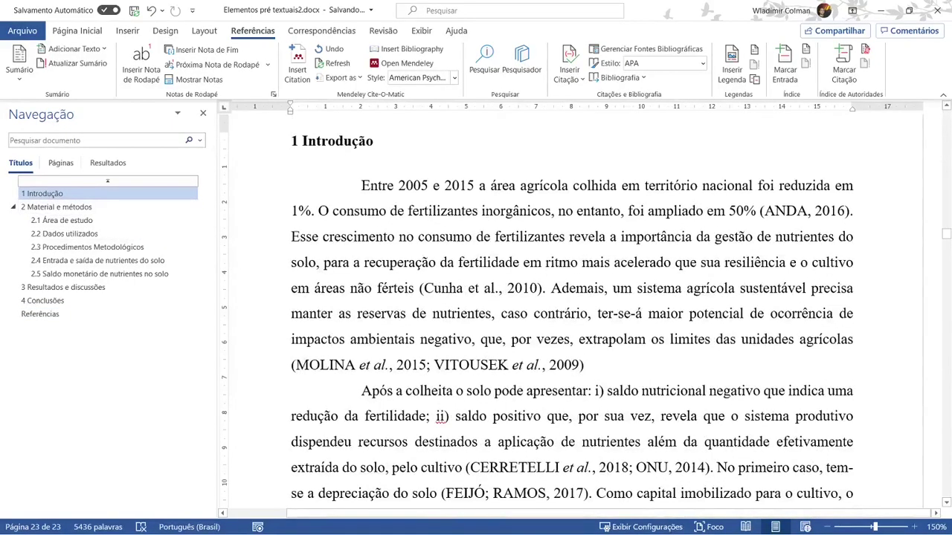
left_click(462, 288)
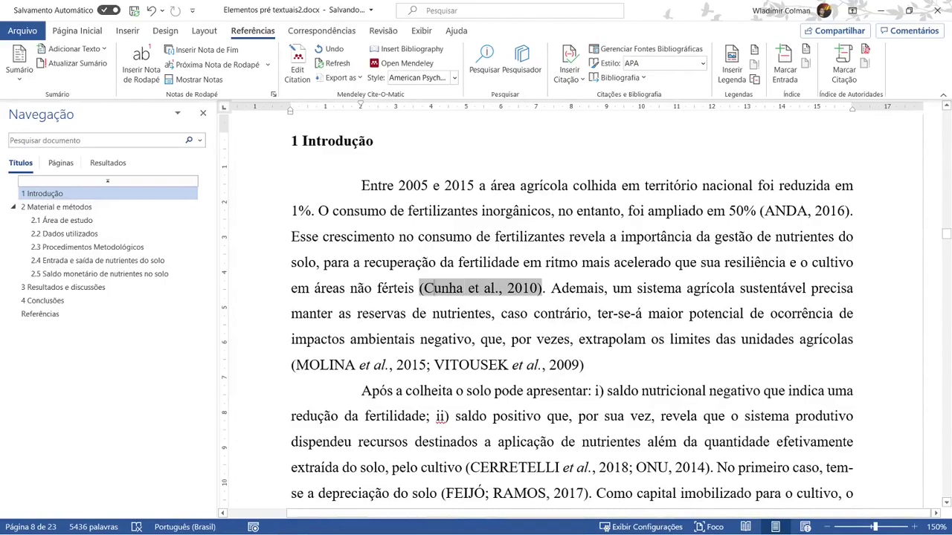
left_click_drag(433, 289, 529, 289)
left_click(522, 292)
left_click(455, 79)
left_click(439, 150)
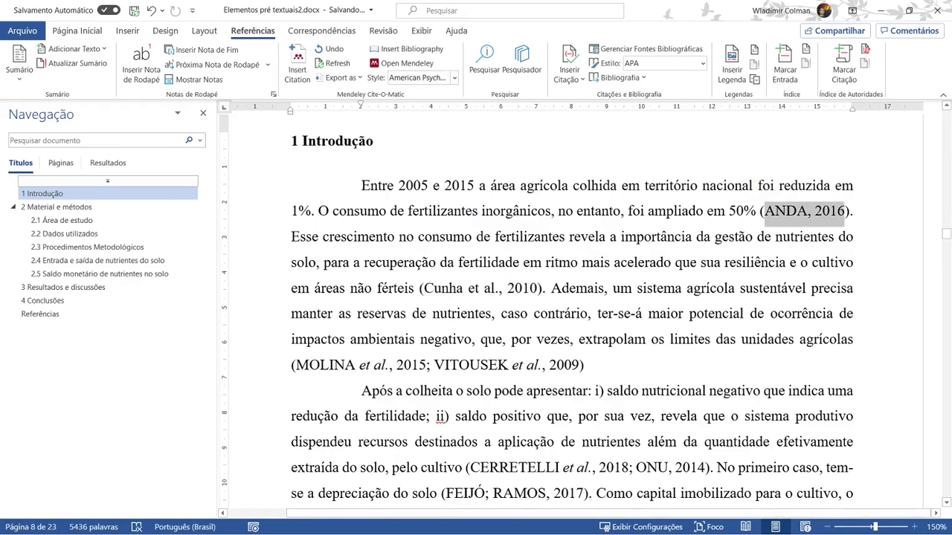
left_click(356, 365)
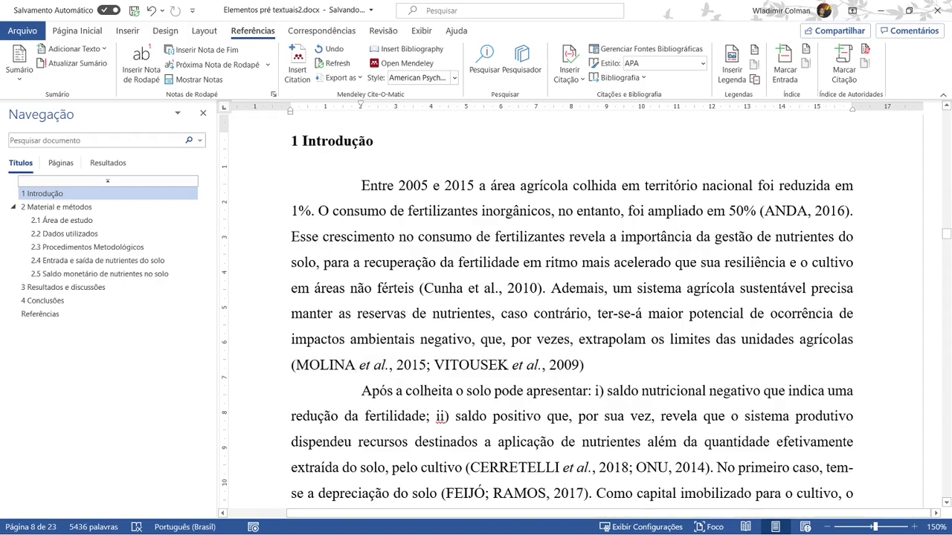
left_click(296, 365)
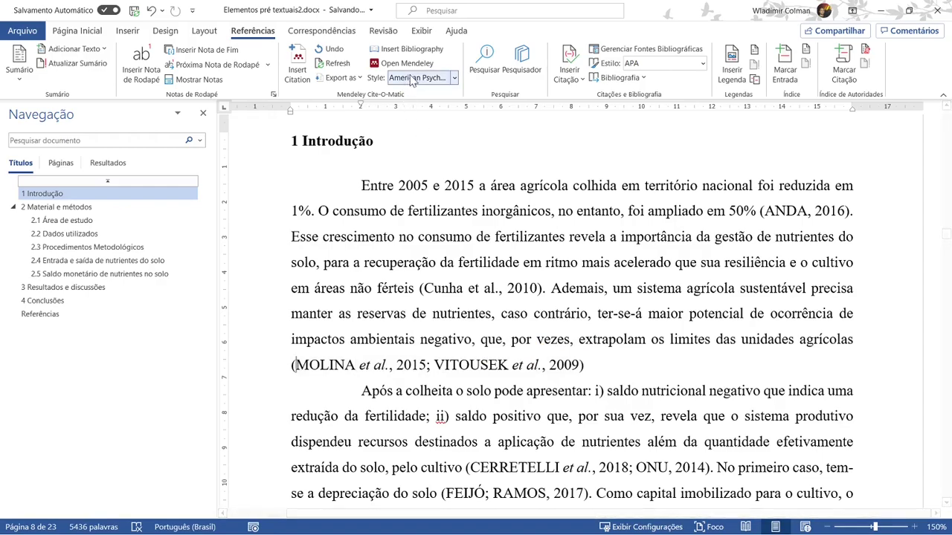
- Switch the Mendeley style to Chicago Manual of Style 16th edition (author-date, German) and view the Referências section
left_click(454, 79)
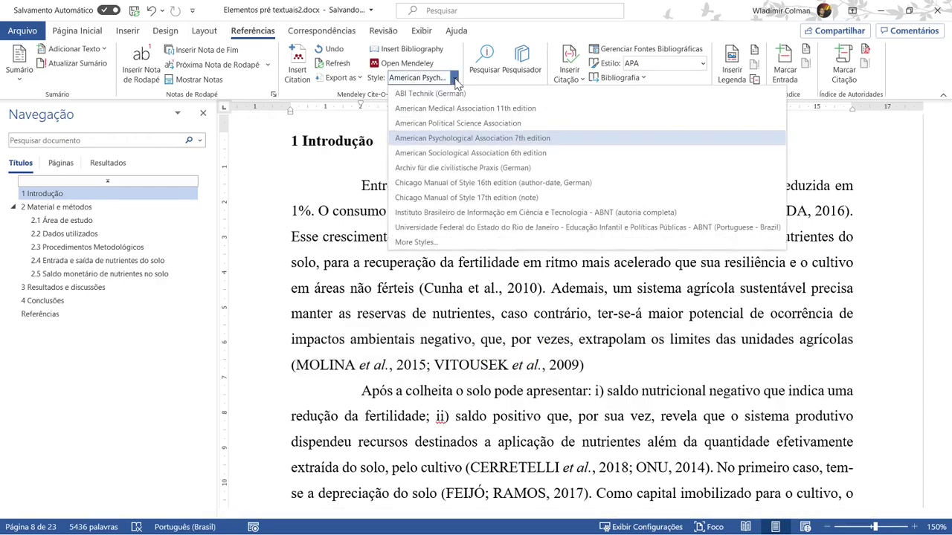
left_click(459, 186)
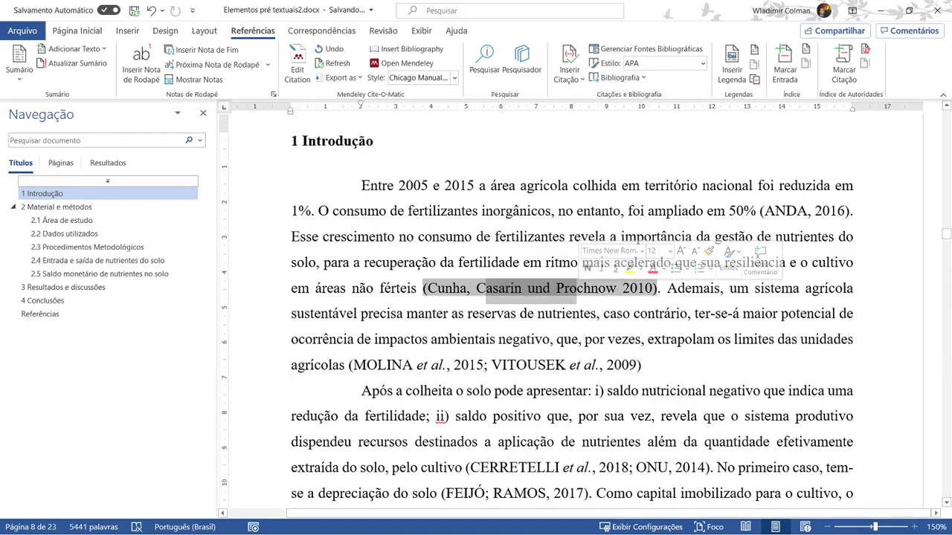
left_click(60, 313)
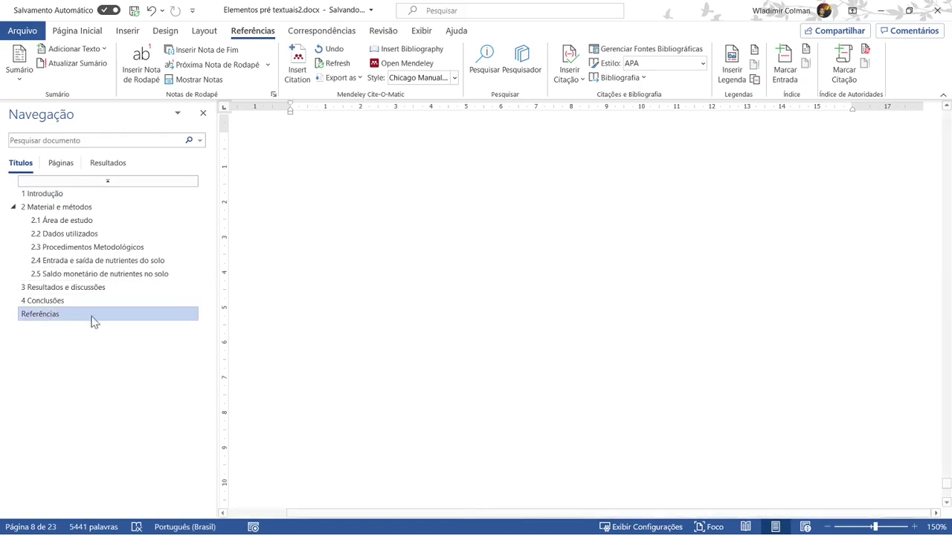
- Switch the Mendeley citation style to American Medical Association 11th edition
left_click(454, 77)
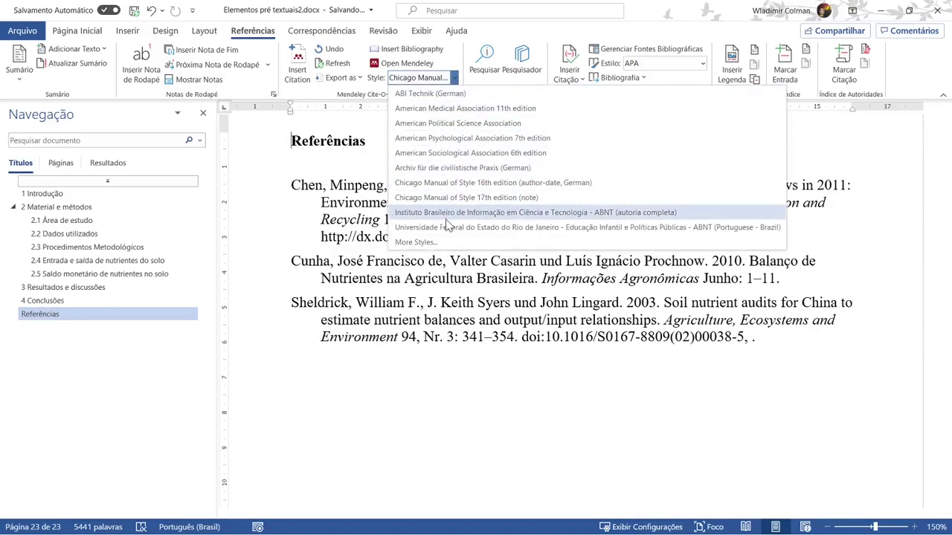
left_click(453, 109)
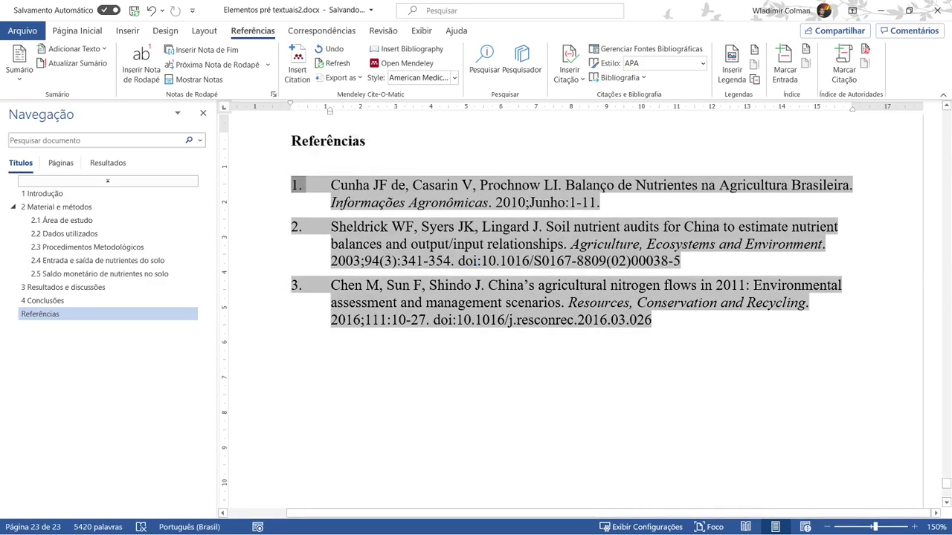
- Examine how the Cunha citation is formatted after "áreas não férteis" in the Introdução section
left_click(45, 194)
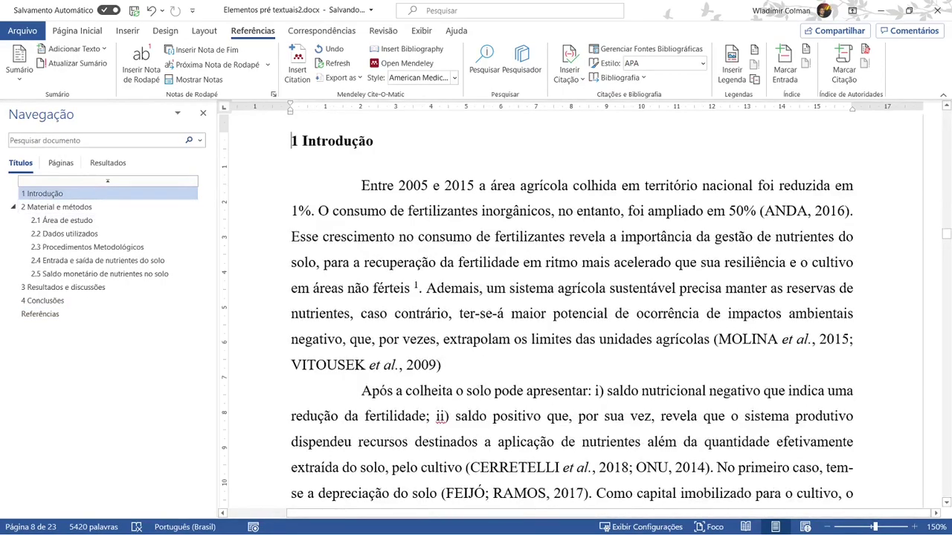
left_click(415, 288)
double_click(415, 288)
left_click(418, 288)
double_click(415, 288)
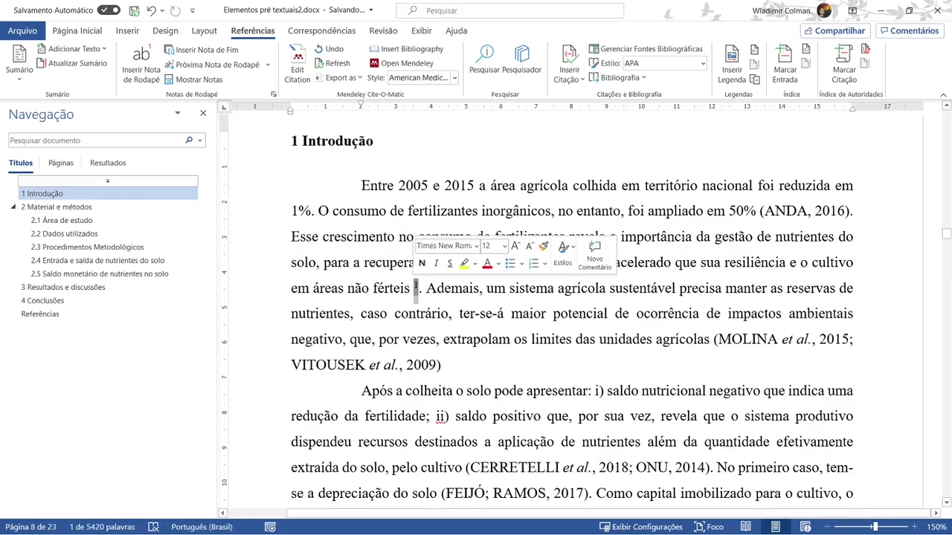
left_click(418, 288)
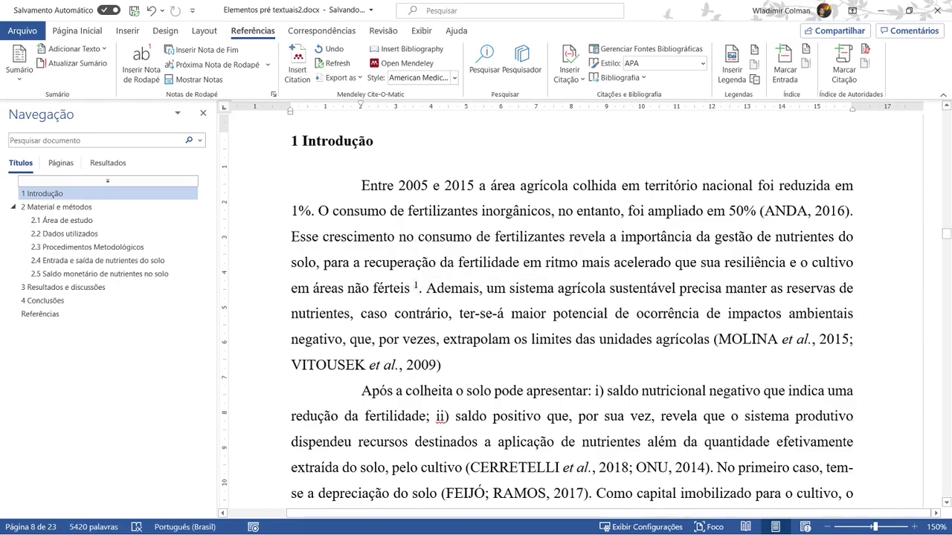
double_click(415, 288)
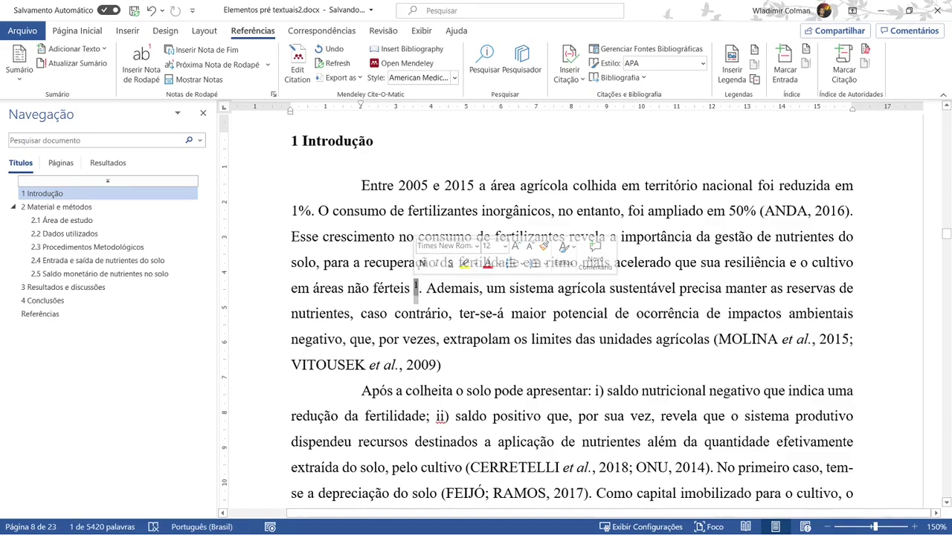
left_click(418, 288)
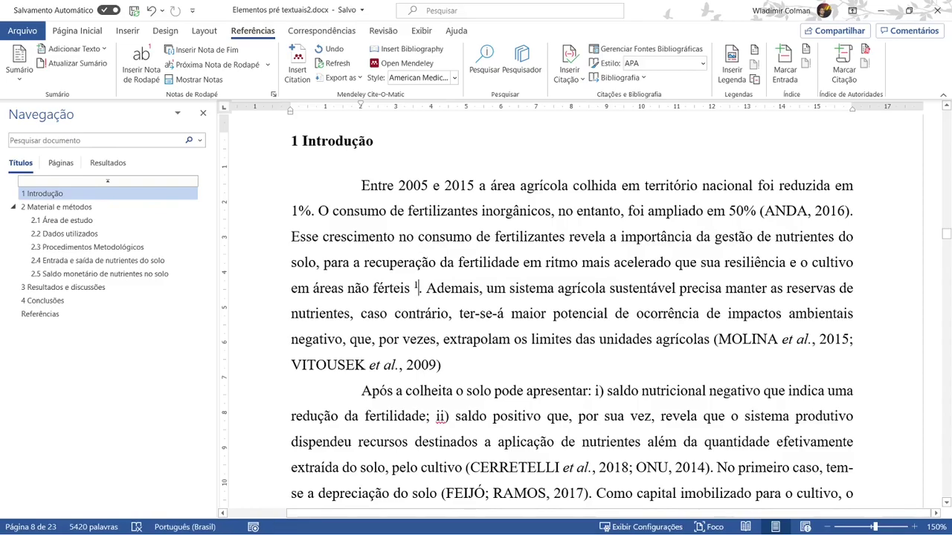
- Return to the Referências section and set the Mendeley style to Instituto Brasileiro de Informação em Ciência e Tecnologia - ABNT (autoria completa)
scroll(572, 312, "down", 15)
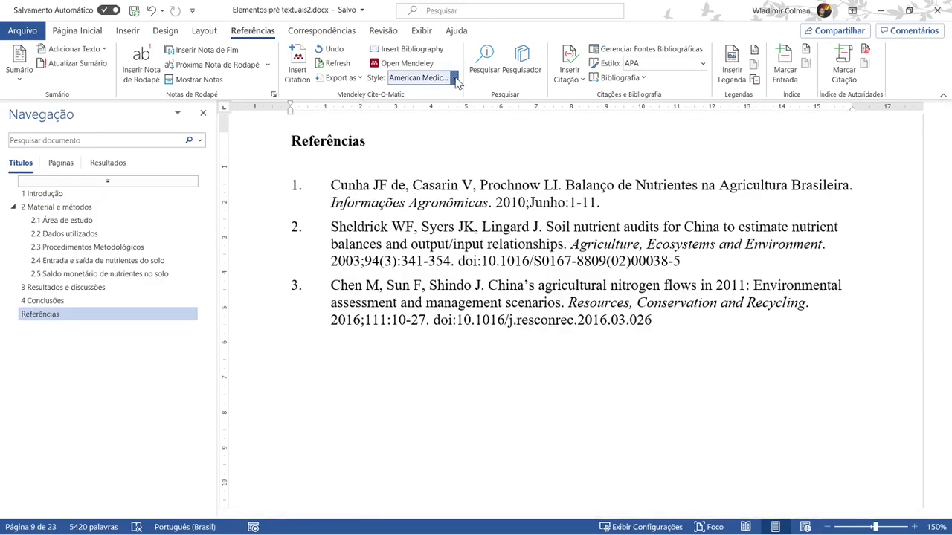
left_click(454, 78)
left_click(446, 214)
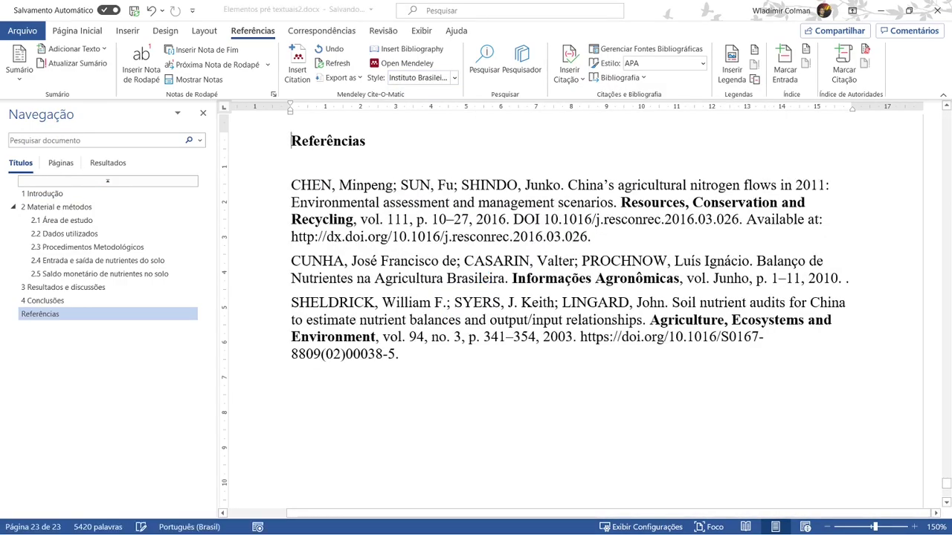
left_click(562, 237)
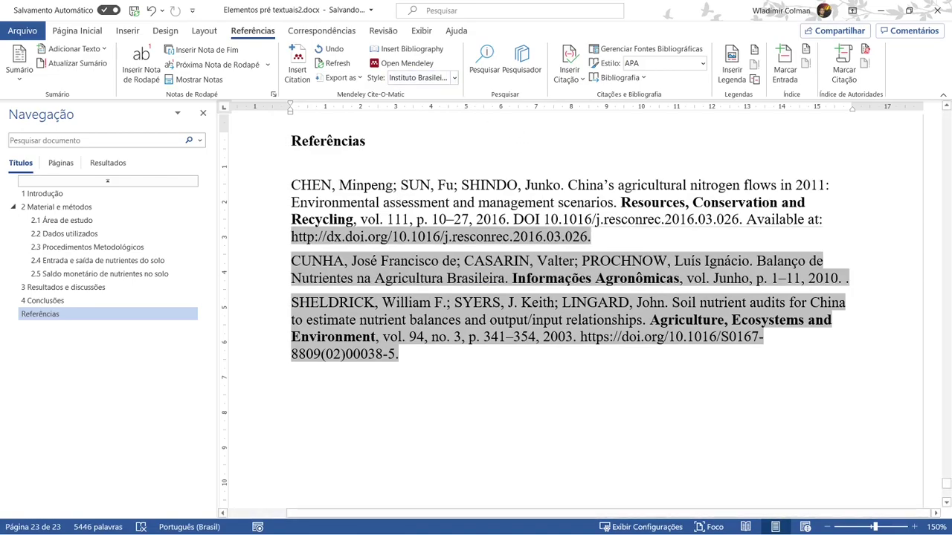
left_click(524, 219)
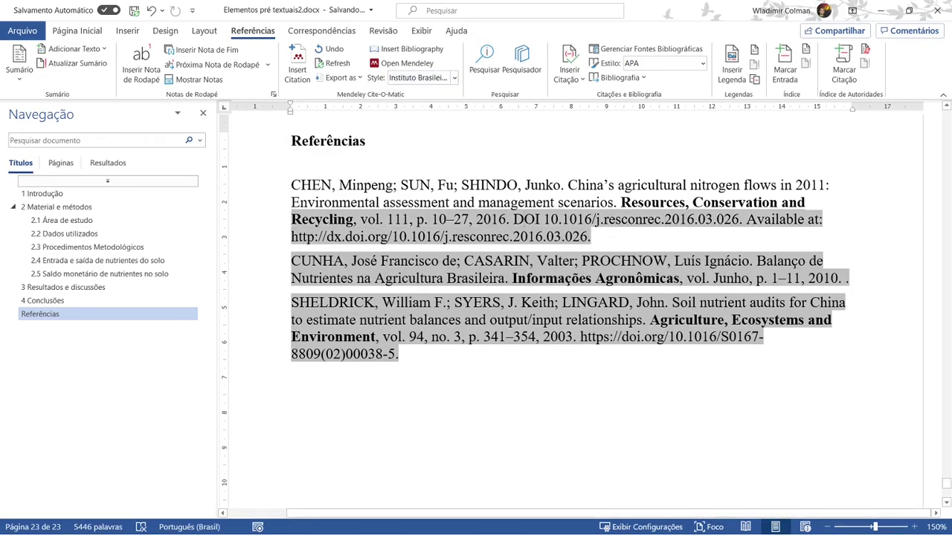
- Delete the "Available at" text and its link from the China nitrogen flows reference, and justify all the bibliography entries
left_click_drag(592, 236, 744, 219)
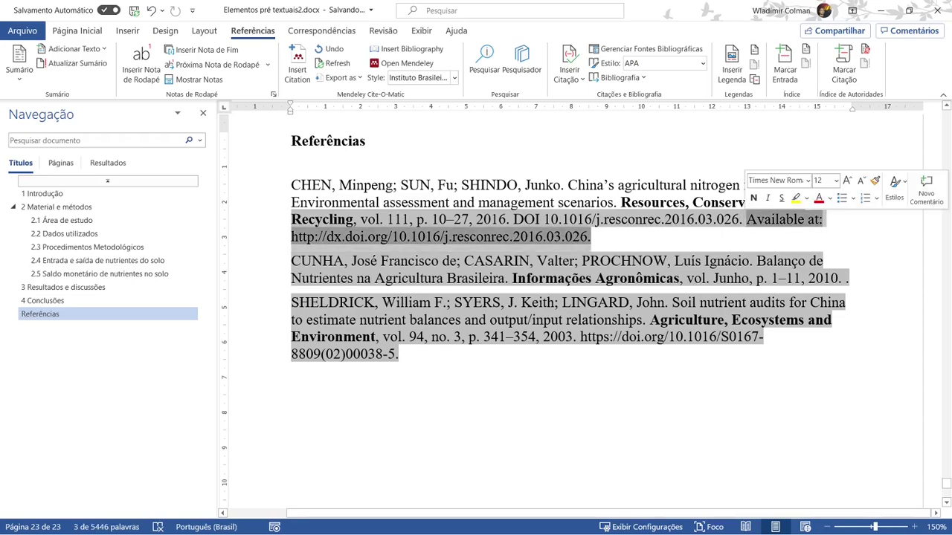
key("Delete")
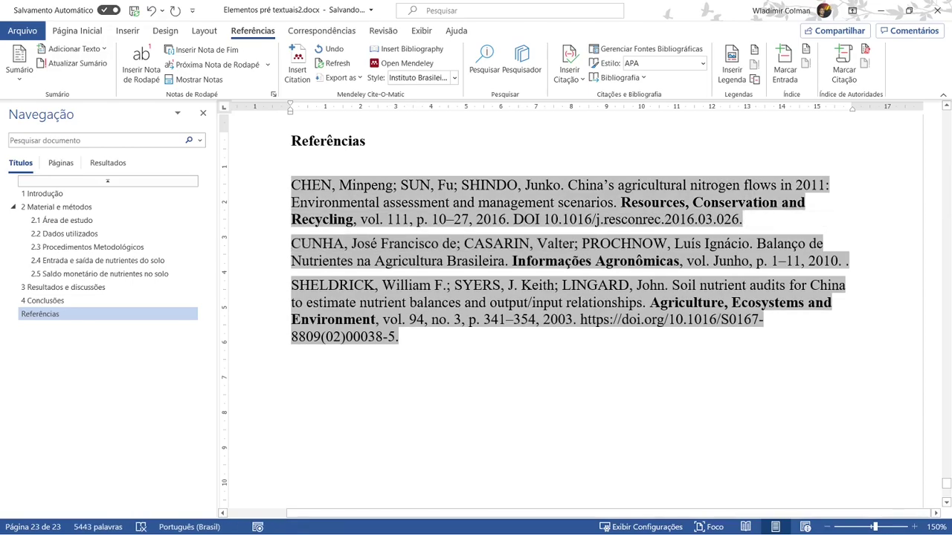
key("ctrl+Up")
key("ctrl+shift+End")
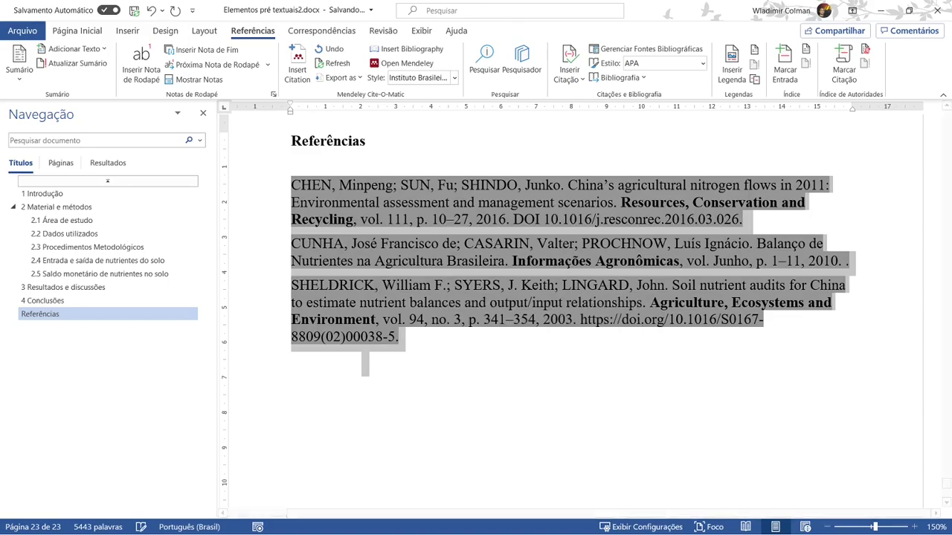
left_click(77, 30)
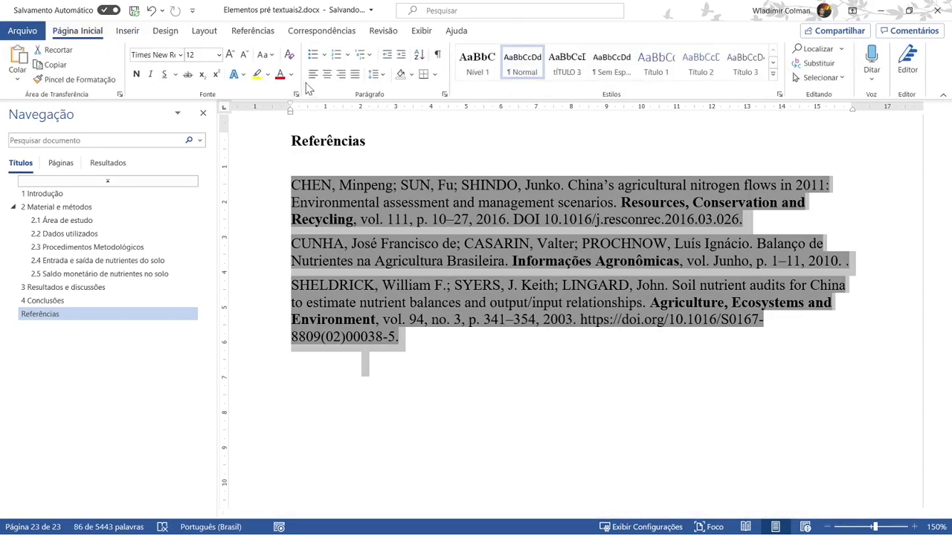
left_click(355, 76)
left_click(482, 351)
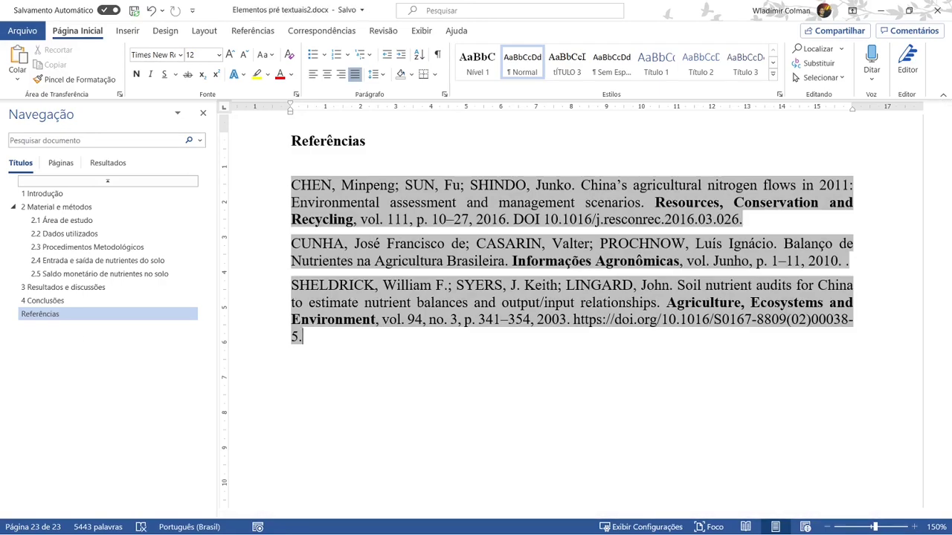
- Look over the Sheldrick article PDF and add sheldrick - 2003 - Abalanço npk na China.pdf from the Balanços folder to Mendeley Desktop
key("alt+Tab")
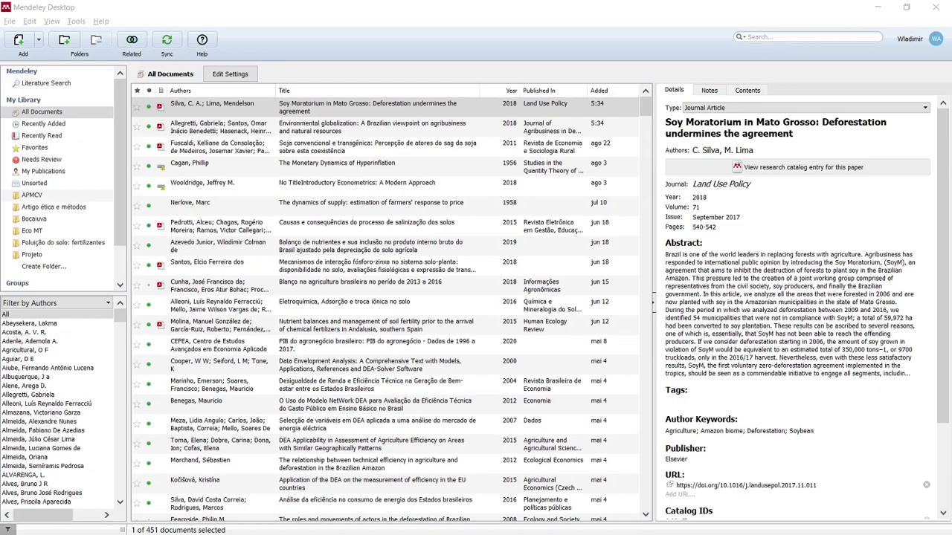
scroll(421, 264, "down", 3)
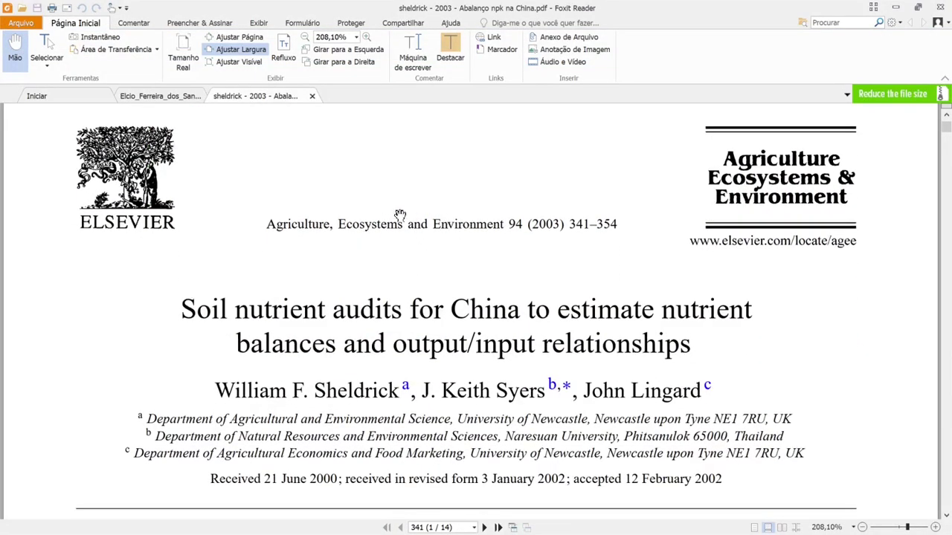
scroll(479, 197, "down", 2)
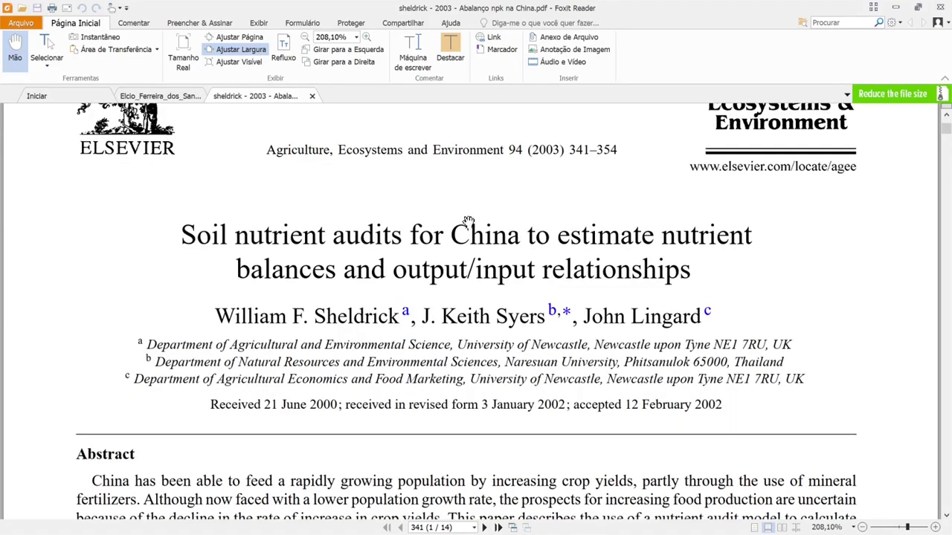
key("alt+Tab")
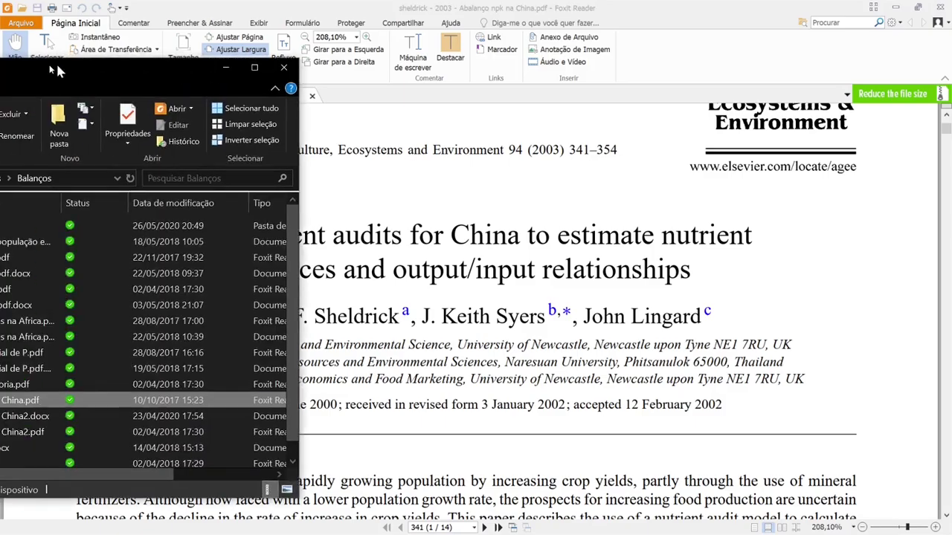
left_click_drag(245, 56, 571, 60)
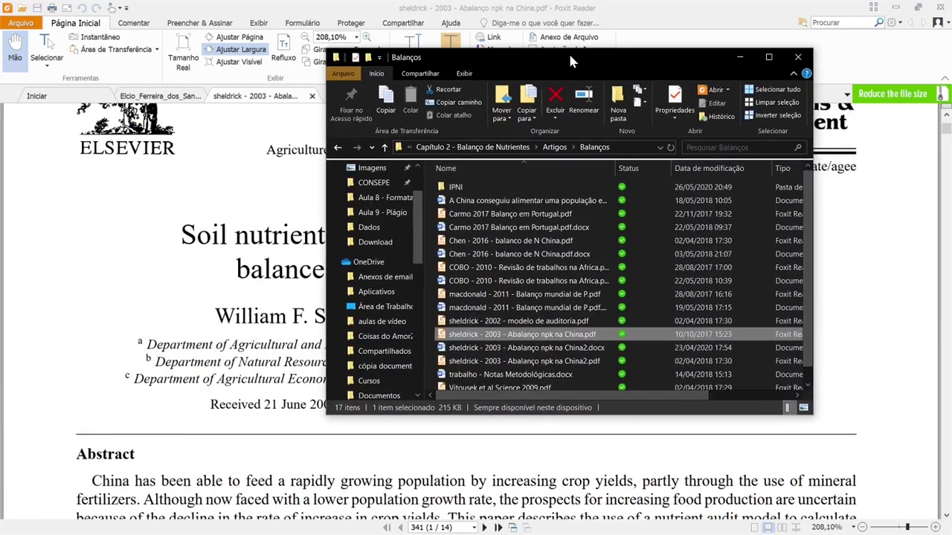
left_click(768, 57)
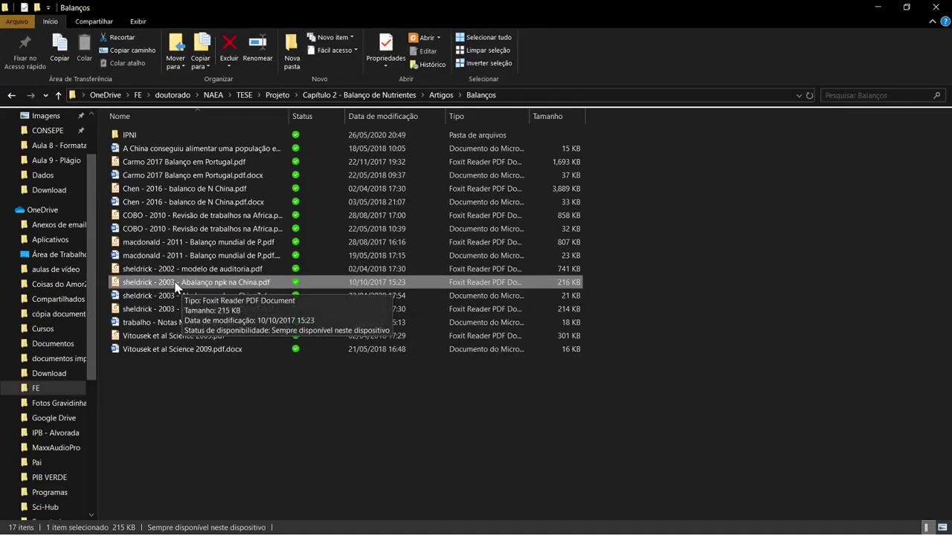
left_click_drag(176, 287, 401, 312)
key("alt+Tab")
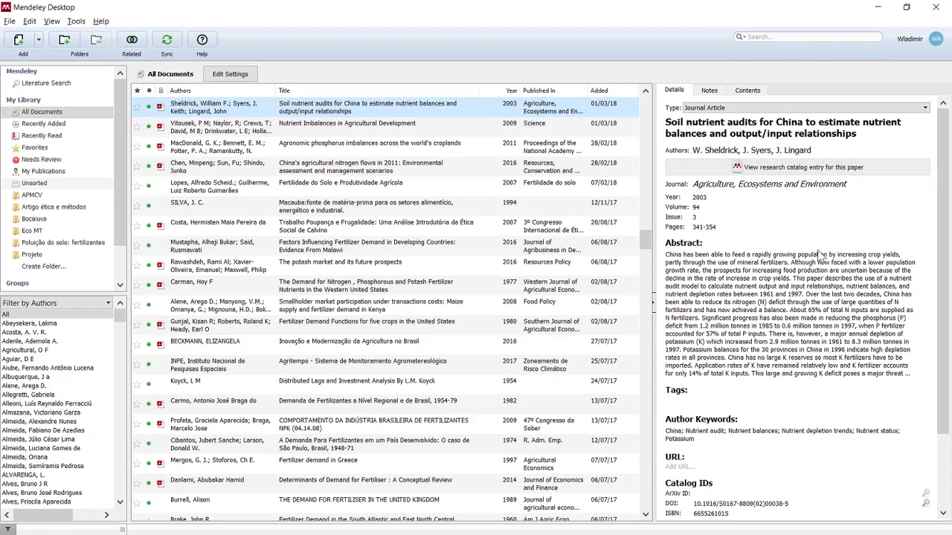
- Open the article "Nutrient balances in African land use systems" and check its title, authors, journal and volume details
left_click(408, 127)
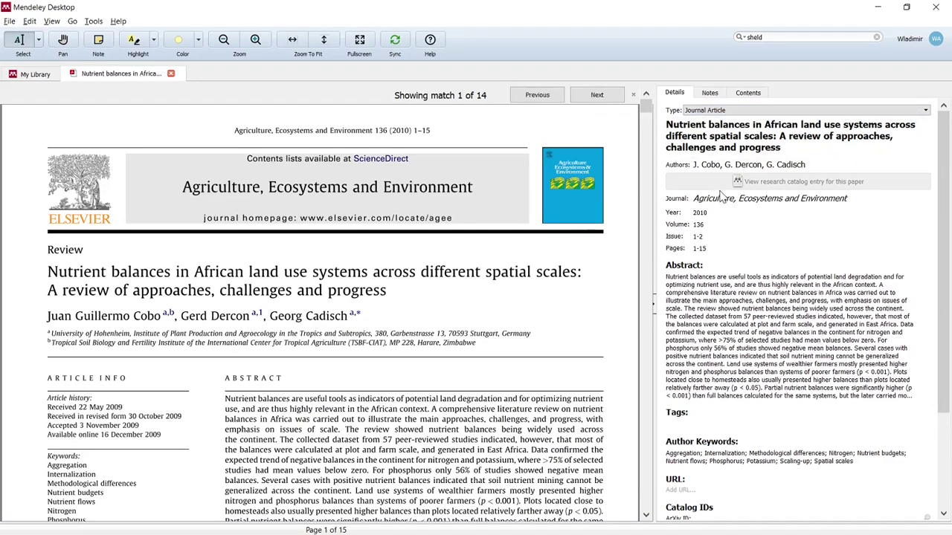
left_click_drag(780, 147, 673, 125)
key("Escape")
scroll(324, 313, "down", 1)
left_click(771, 165)
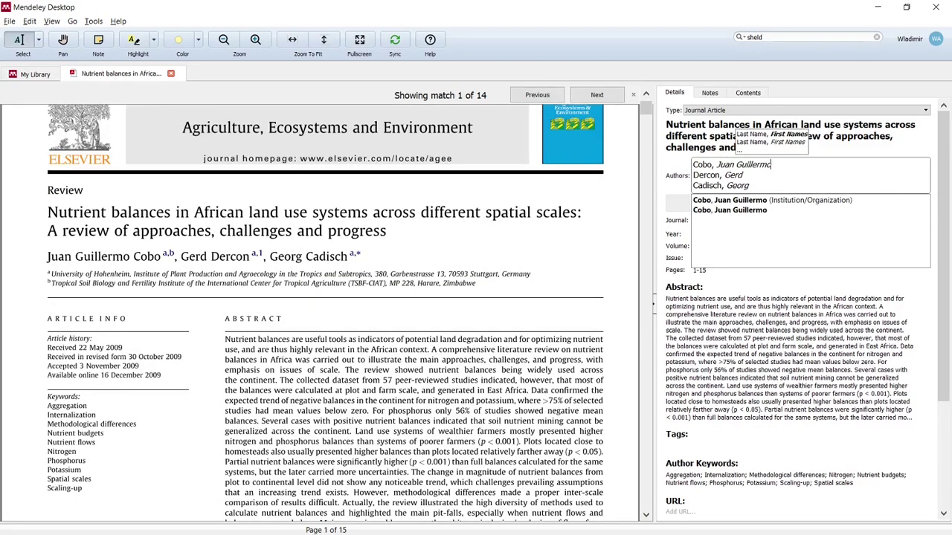
left_click_drag(707, 198, 847, 198)
left_click(773, 223)
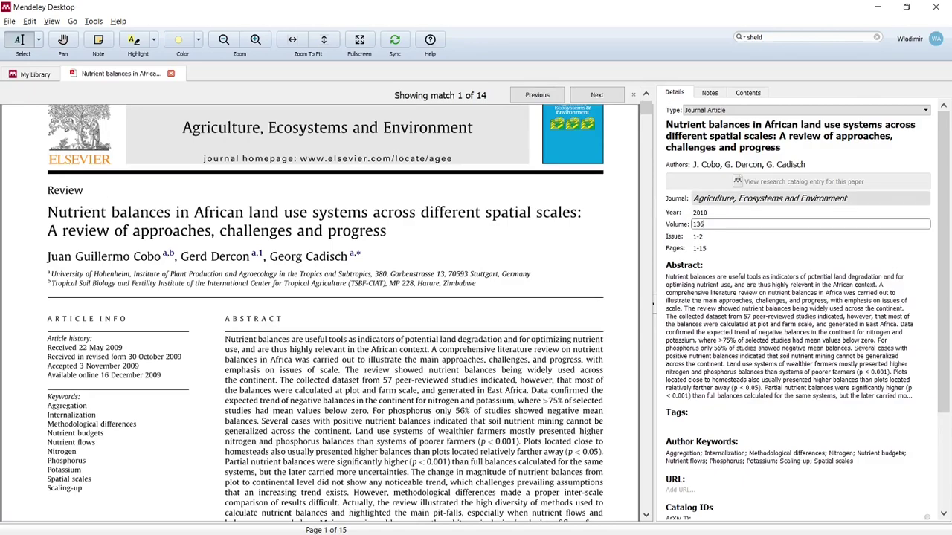
- Compare the journal, year, volume and page details of the African nutrient balances article with its PDF header
left_click_drag(227, 127, 451, 127)
left_click(756, 276)
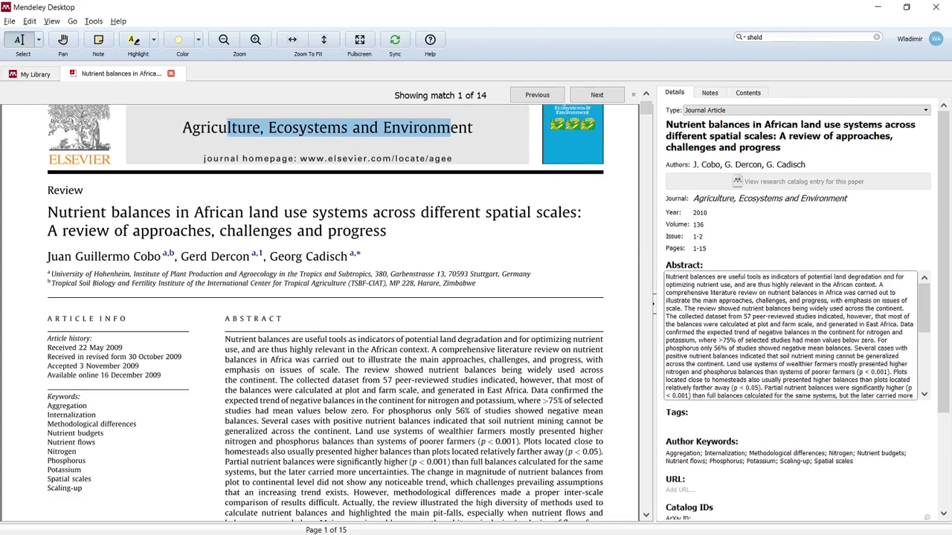
scroll(325, 312, "down", 1)
scroll(324, 313, "up", 3)
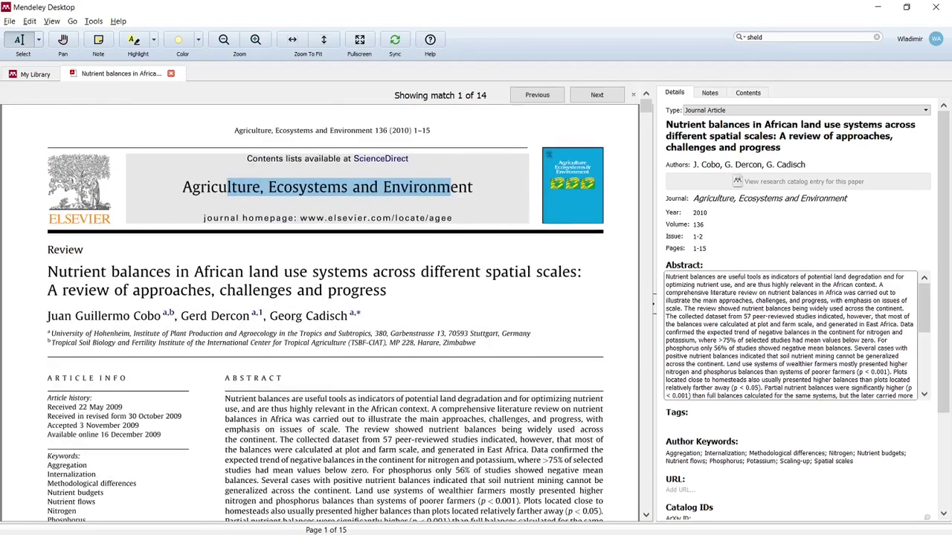
left_click_drag(391, 131, 417, 131)
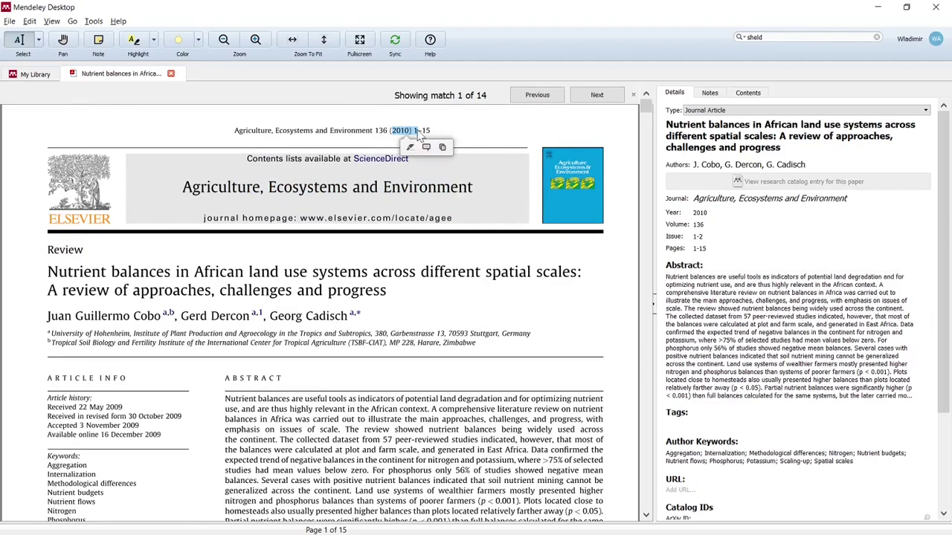
left_click(703, 224)
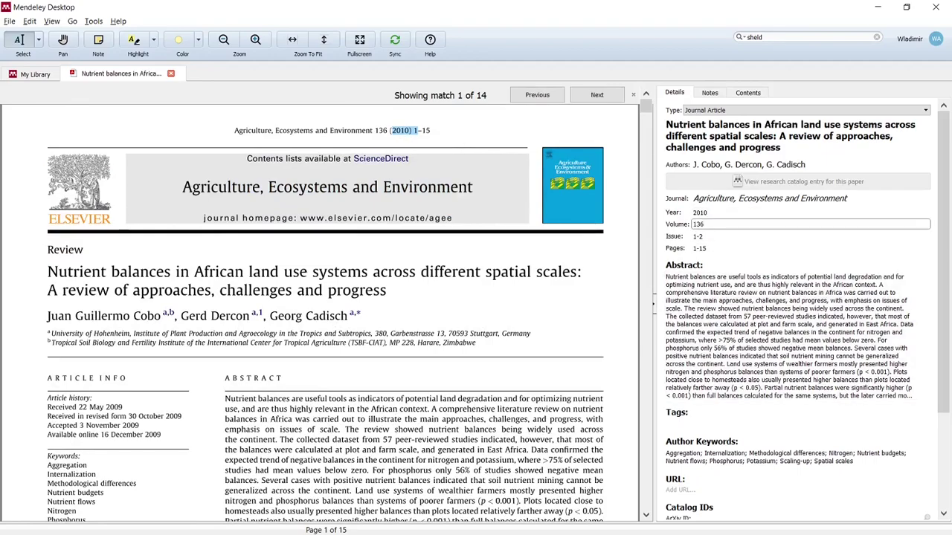
key("ctrl+a")
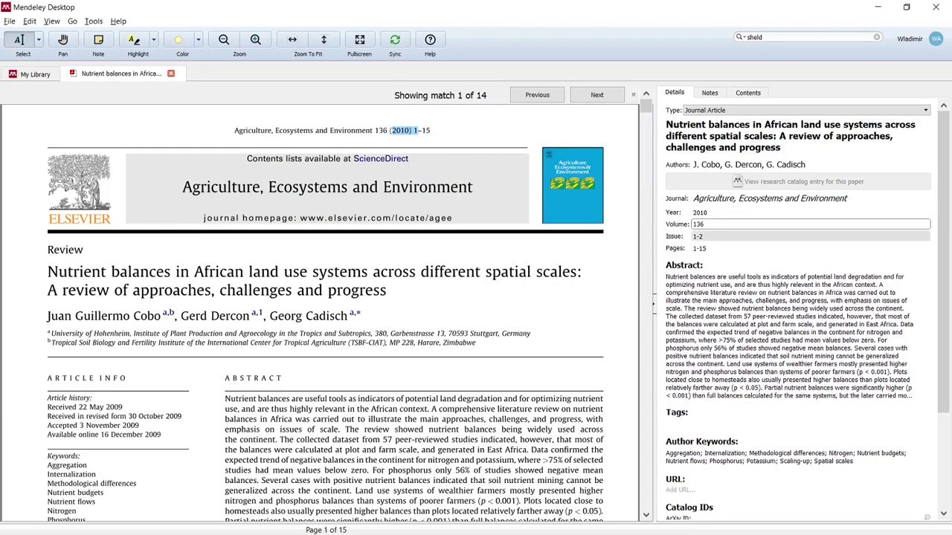
scroll(324, 312, "down", 2)
scroll(324, 312, "up", 2)
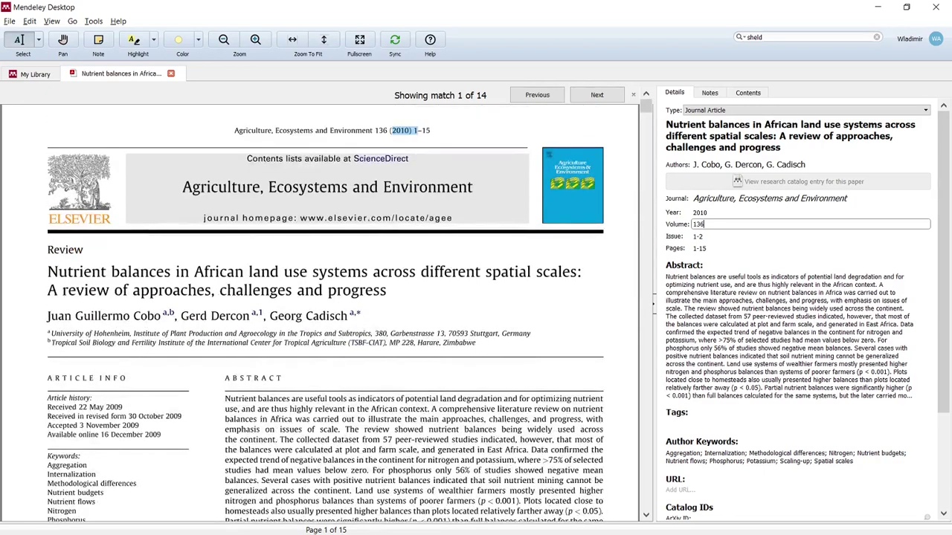
scroll(324, 312, "down", 1)
scroll(324, 312, "up", 1)
left_click(703, 248)
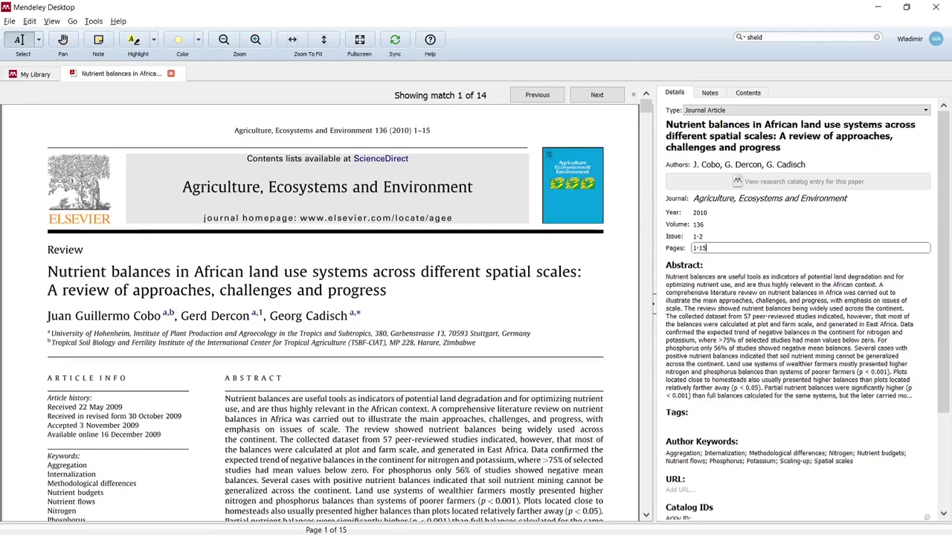
- Review the full abstract and DOI in the article's details, and skim the PDF's Introduction and data retrieval sections
left_click_drag(675, 284, 786, 372)
scroll(789, 342, "down", 5)
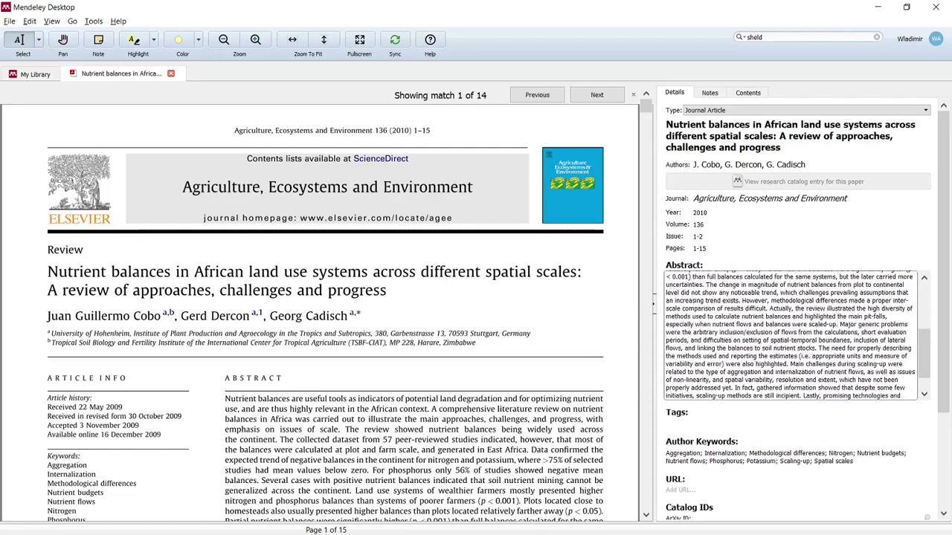
scroll(789, 455, "down", 3)
left_click(719, 399)
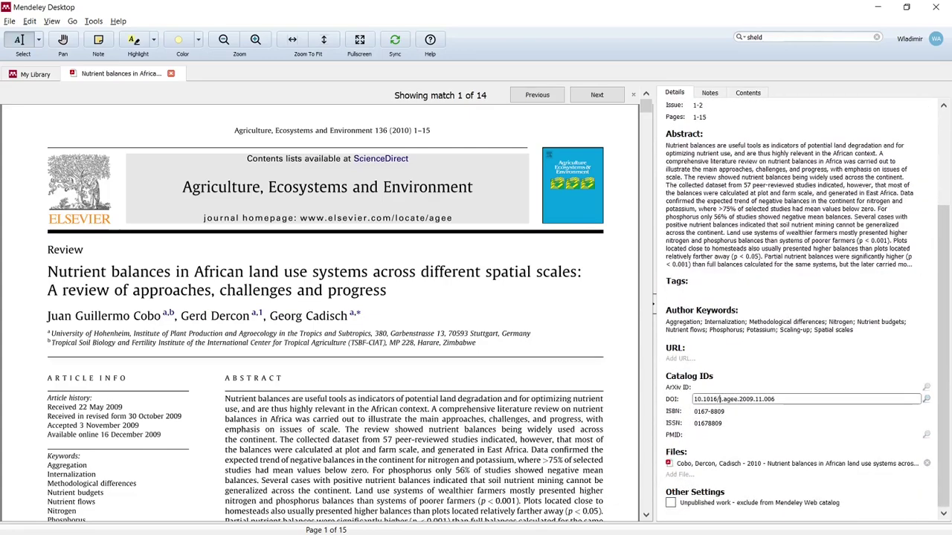
left_click(773, 376)
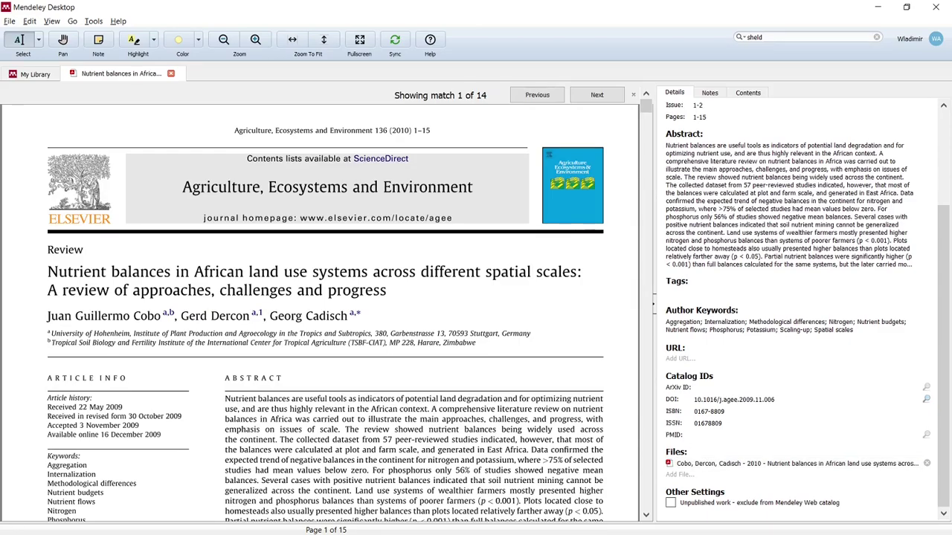
scroll(320, 313, "down", 5)
scroll(319, 313, "down", 5)
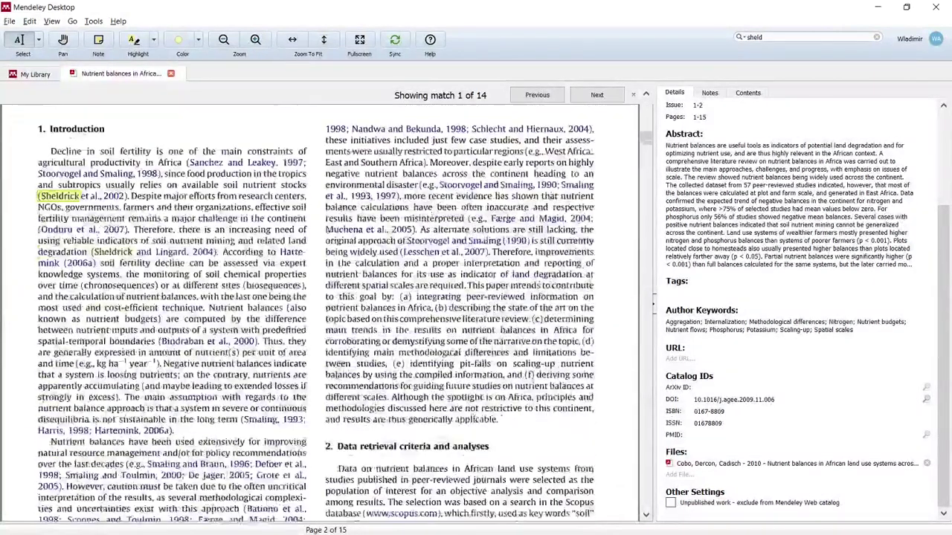
scroll(320, 312, "down", 5)
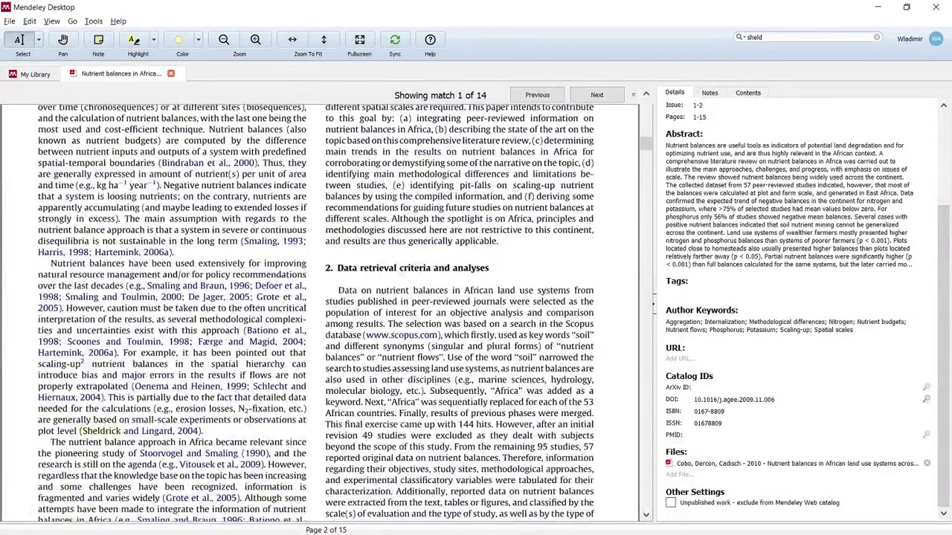
scroll(320, 312, "up", 10)
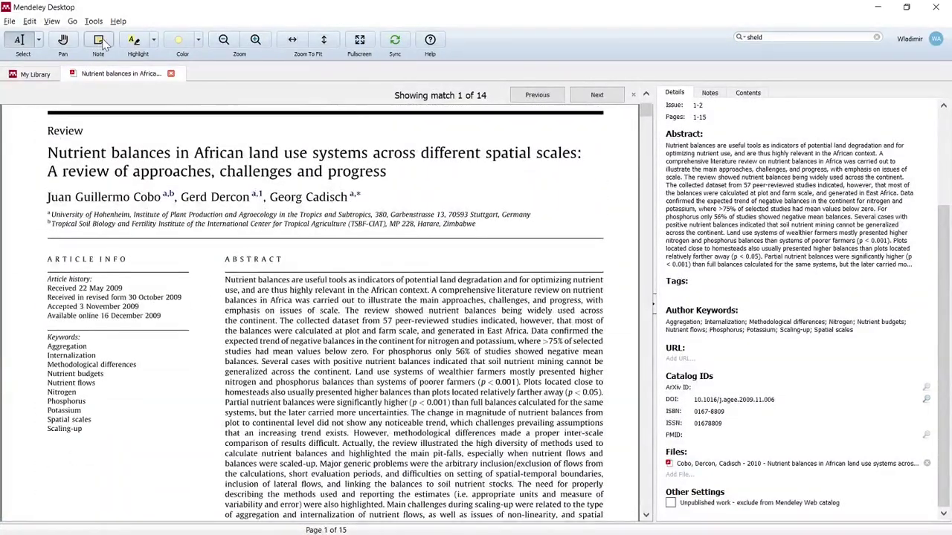
- Add a note reading "jdjas" to the article's first page and place it just above the abstract
left_click(99, 41)
left_click(318, 285)
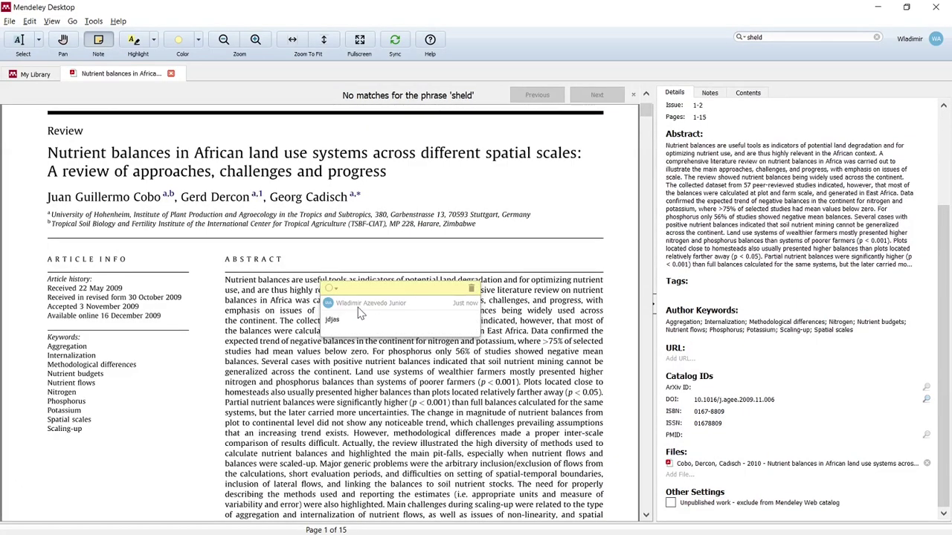
left_click(454, 388)
left_click_drag(320, 271, 387, 253)
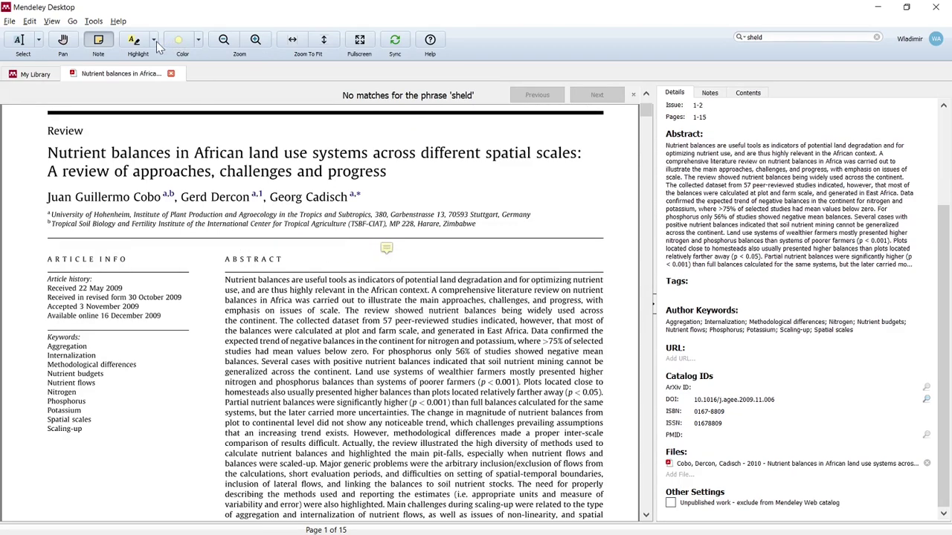
- Highlight in the abstract "balances are useful tools as indicators of potential land degradation and for optimizing nutrient" and "were calculated at plot and farm scale, and generated in"
left_click(133, 49)
left_click_drag(256, 280, 602, 280)
left_click_drag(274, 331, 483, 333)
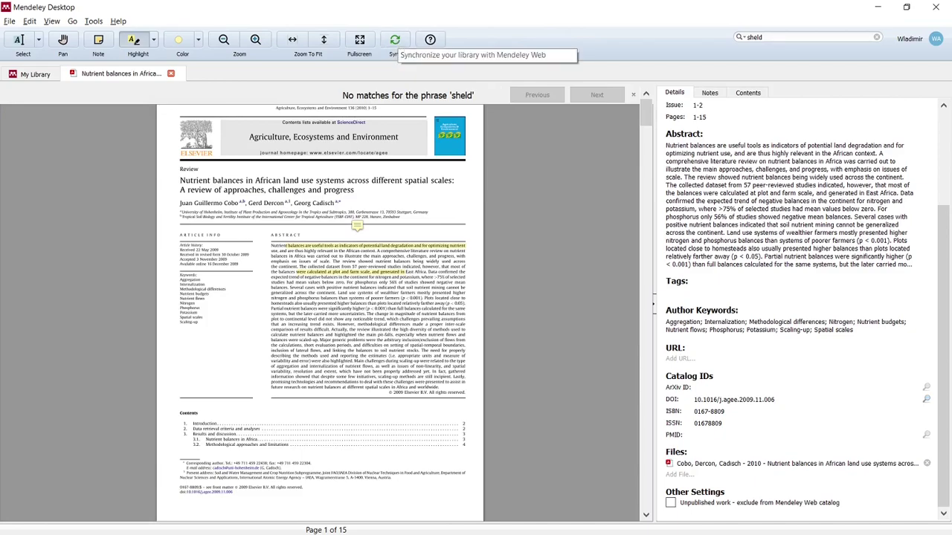
- Close the article and look through the All Documents list of the library
left_click(171, 73)
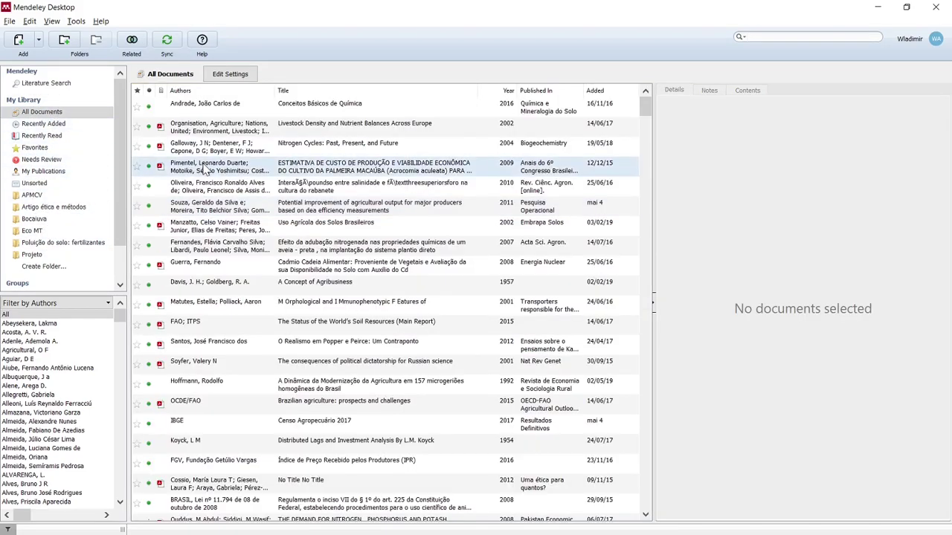
scroll(203, 165, "down", 6)
scroll(205, 168, "down", 15)
scroll(199, 169, "down", 10)
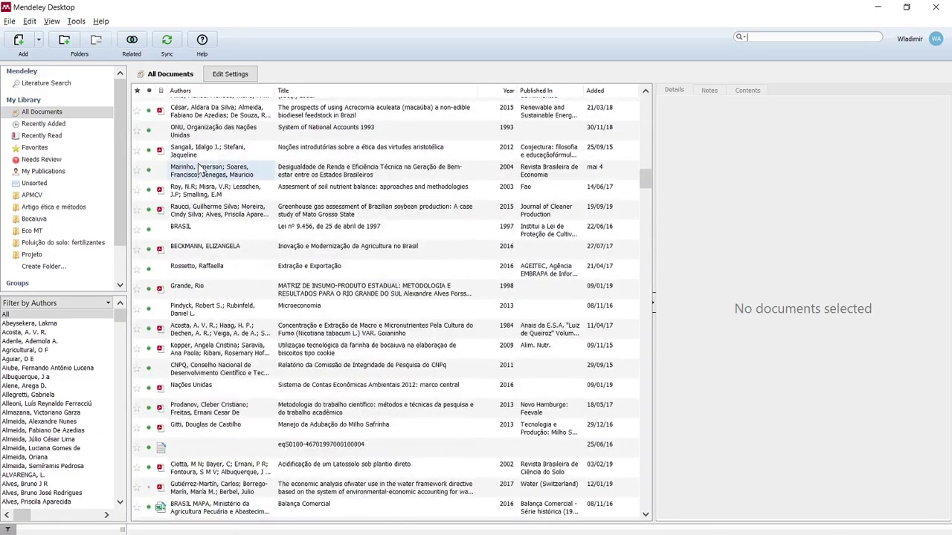
scroll(199, 170, "up", 10)
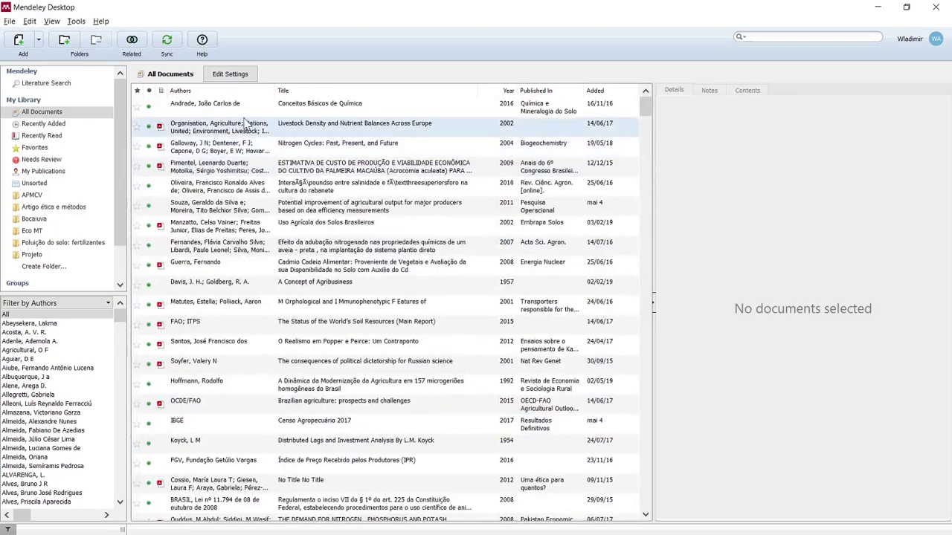
key("ctrl+f")
- Create a folder named "TCC" in My Library
left_click(52, 266)
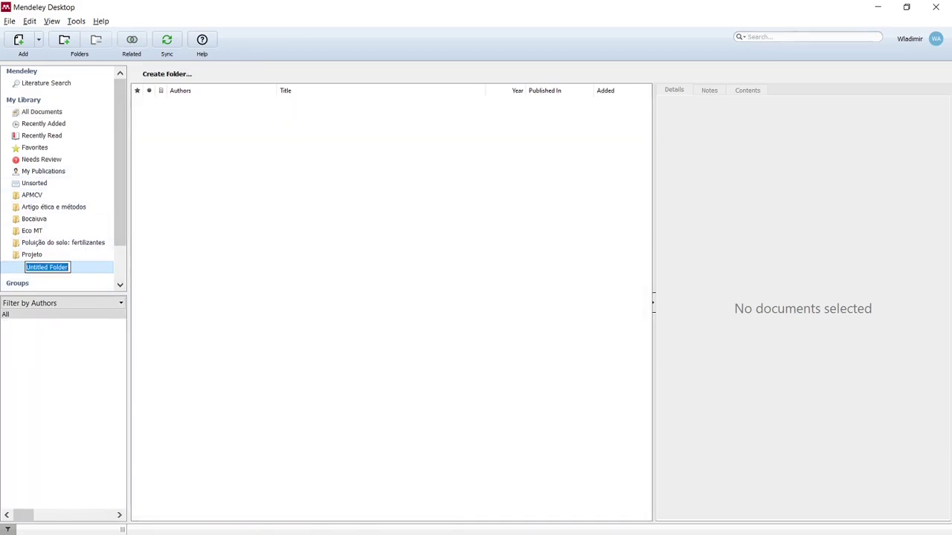
type("TCC")
key("Return")
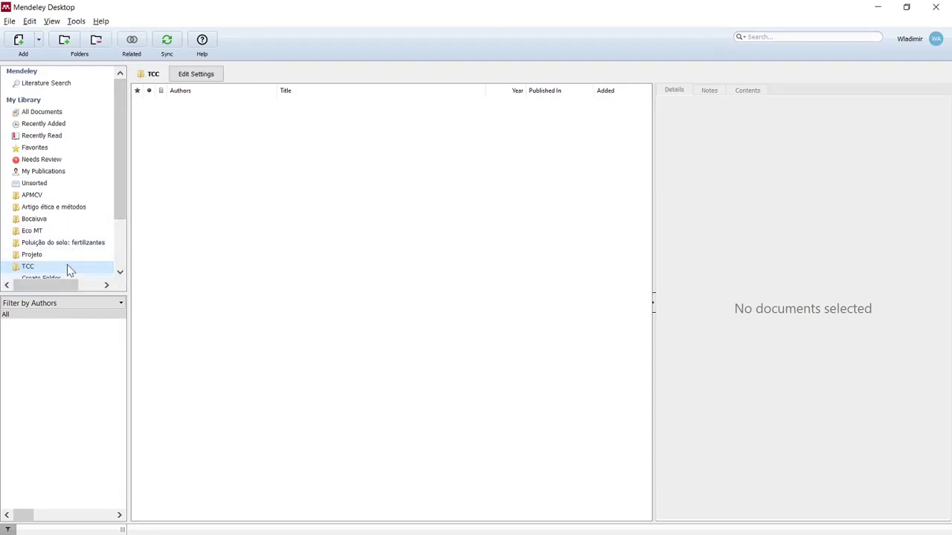
left_click(68, 266)
scroll(91, 235, "down", 2)
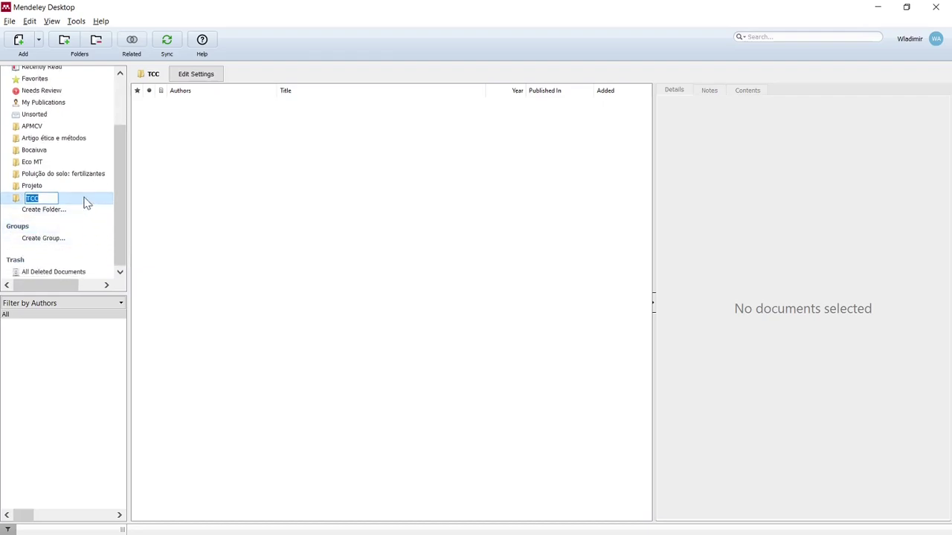
left_click(240, 204)
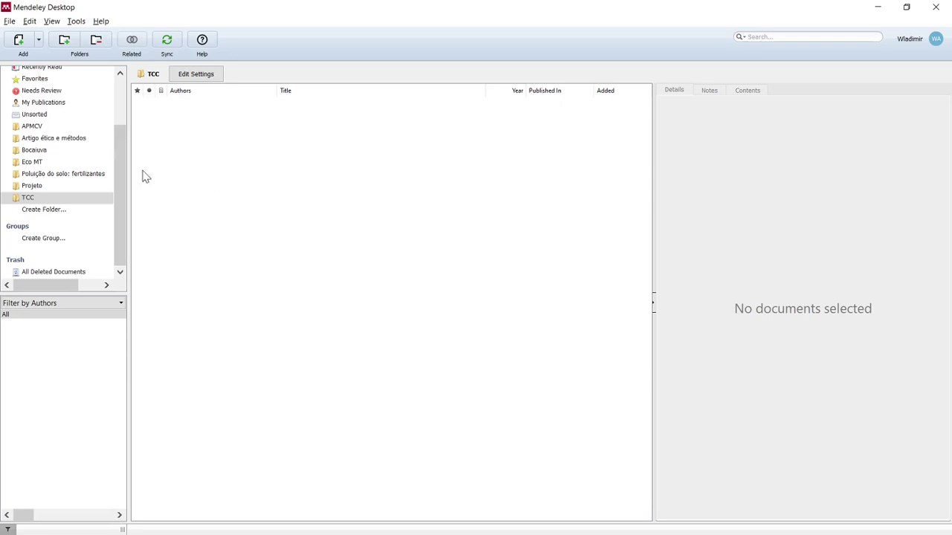
- Start a manual document entry in the TCC folder, review the available document types and keep Journal Article
left_click(38, 40)
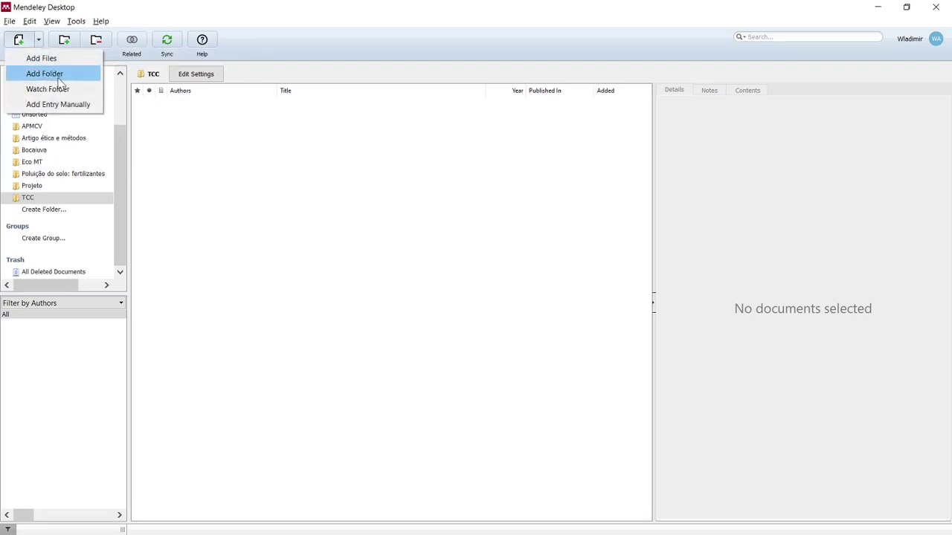
left_click(67, 105)
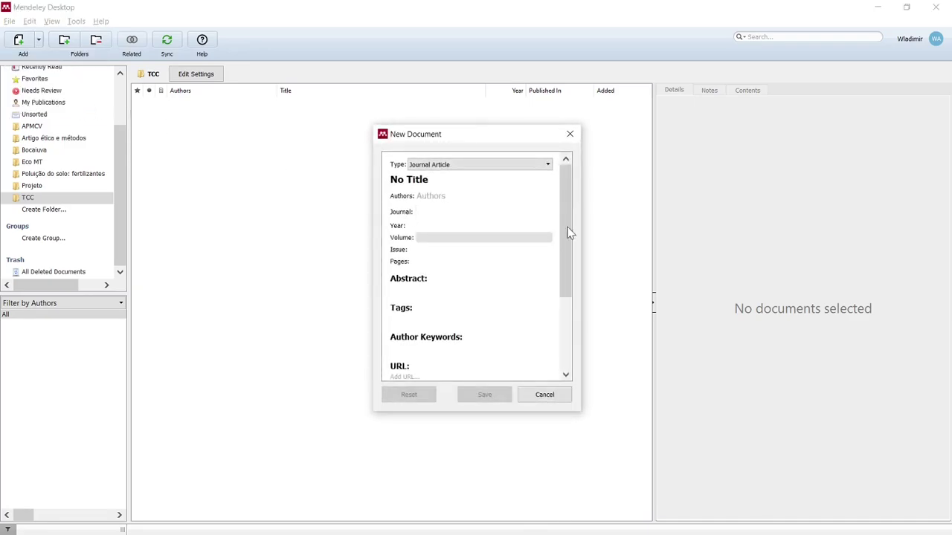
left_click(513, 168)
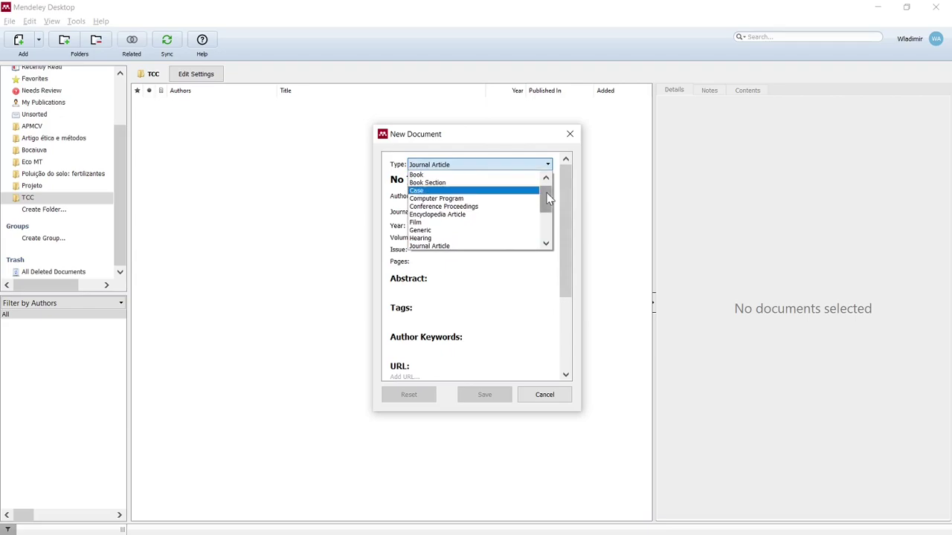
scroll(517, 184, "up", 1)
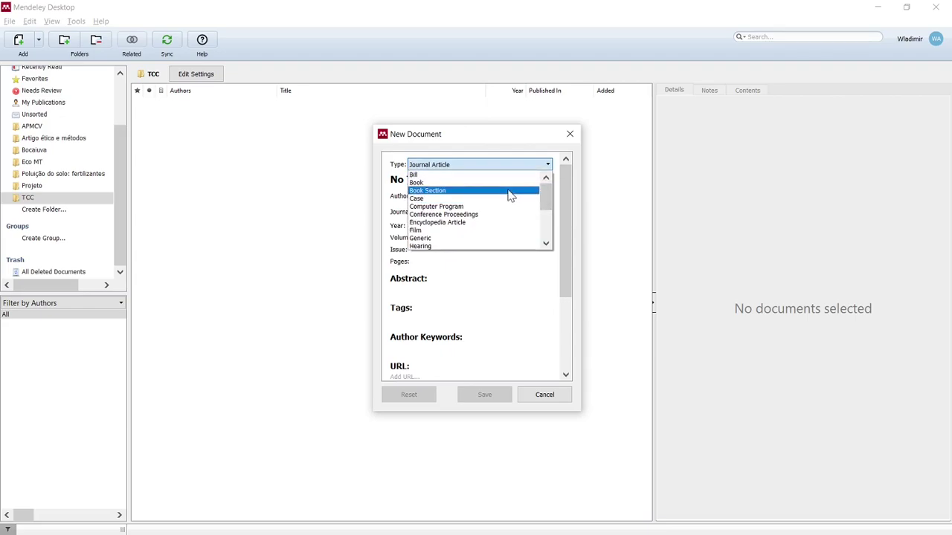
left_click_drag(545, 195, 548, 238)
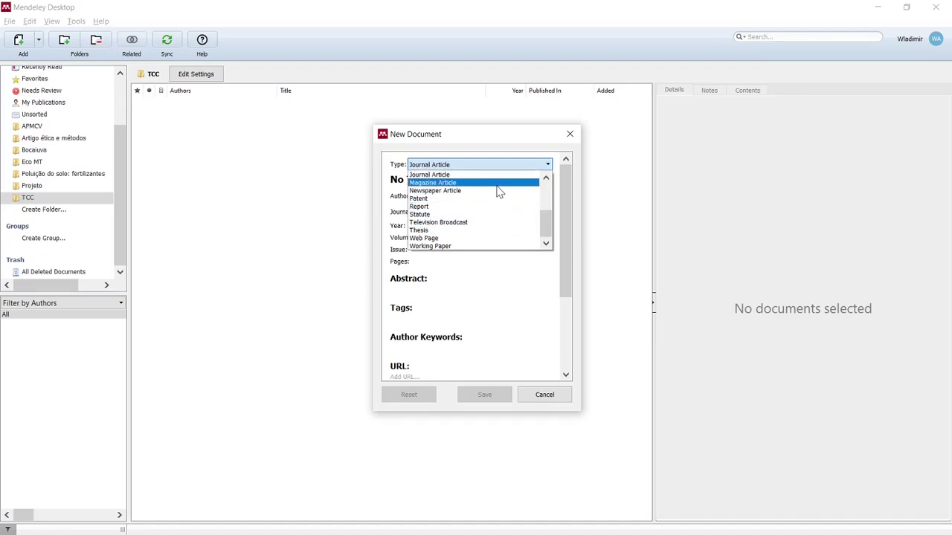
left_click_drag(550, 224, 545, 197)
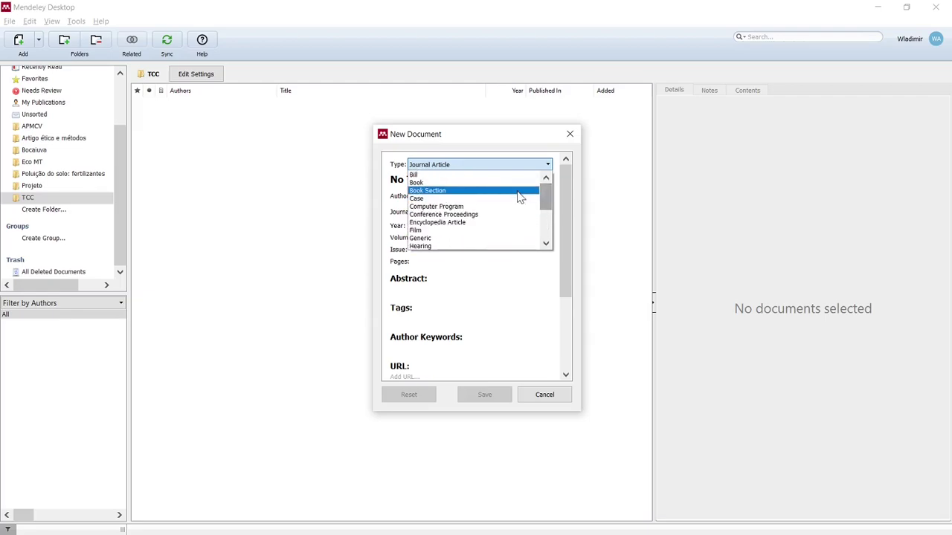
left_click(504, 284)
- Copy the title "Soil nutrient audits for China to estimate nutrient balances and output/input relationships" from the PDF in Foxit Reader into the new entry
left_click(404, 180)
key("ctrl+a")
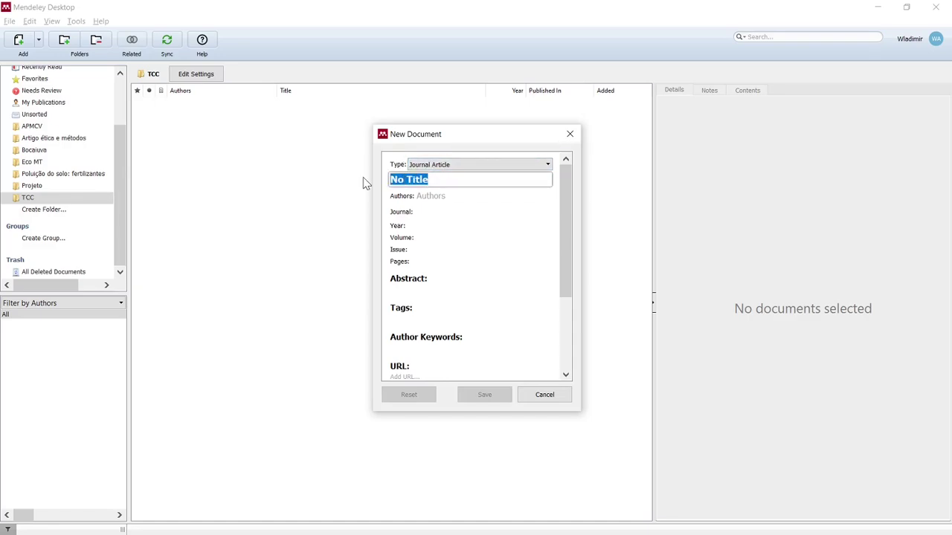
left_click(223, 126)
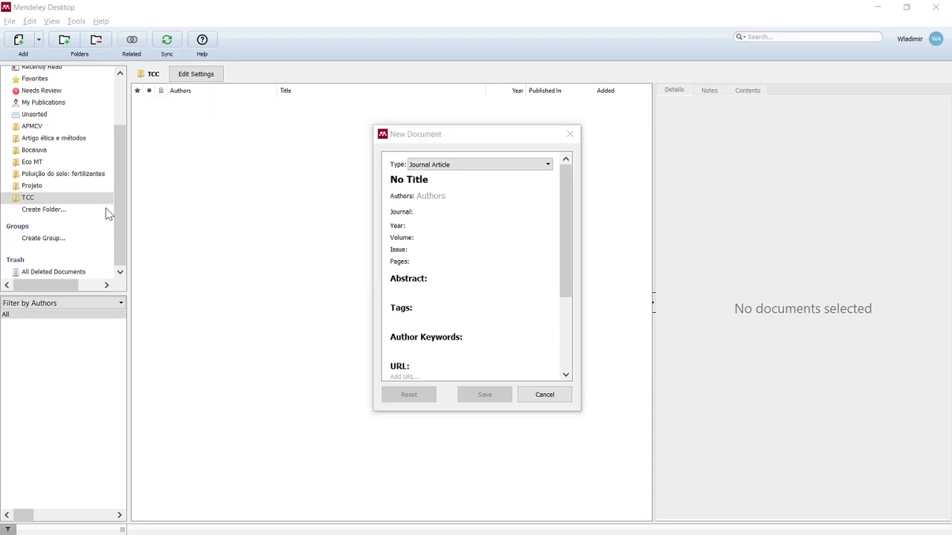
key("alt+Tab")
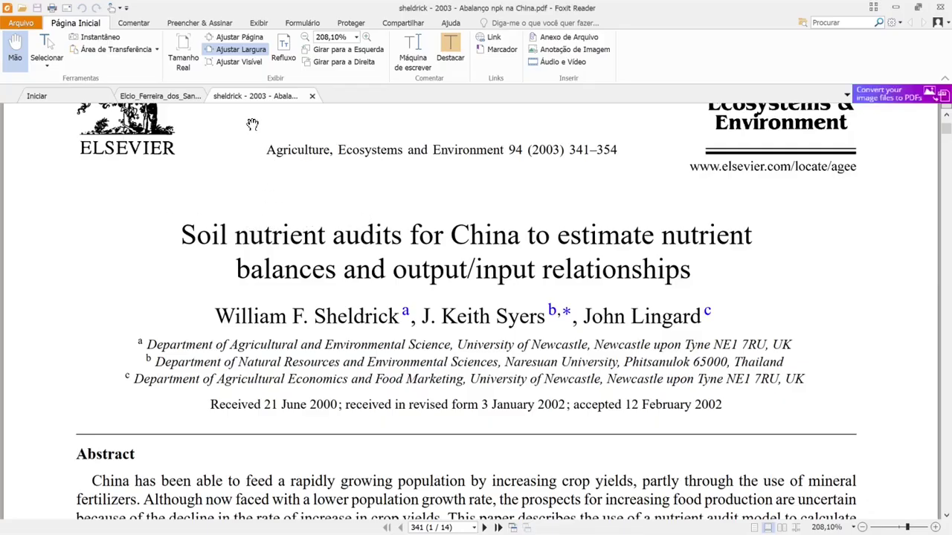
mouse_move(254, 97)
left_mouse_down()
mouse_move(147, 121)
mouse_move(252, 98)
left_mouse_up()
left_click(896, 7)
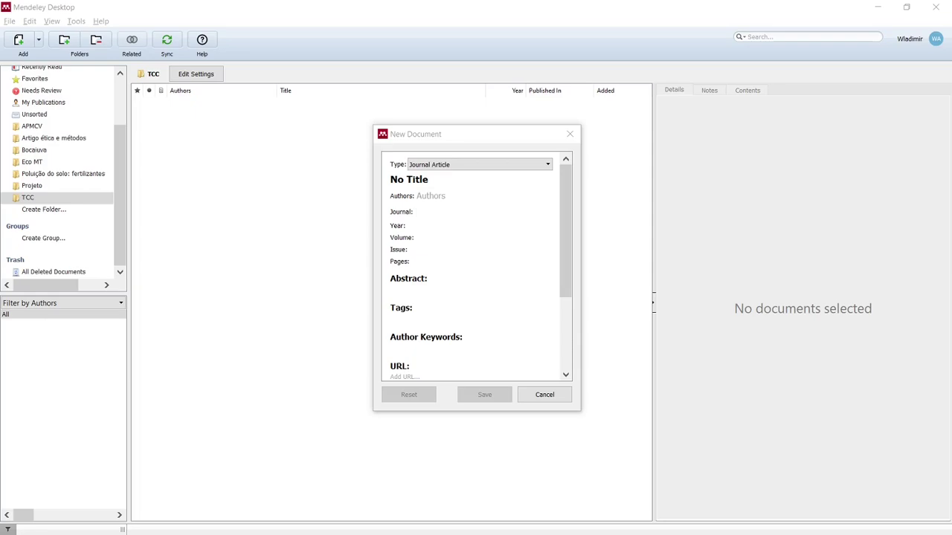
left_click(429, 179)
left_click_drag(429, 179, 389, 179)
type("Soil nutrient audits for China to estimate nutrient balances and output/input relationships")
key("Tab")
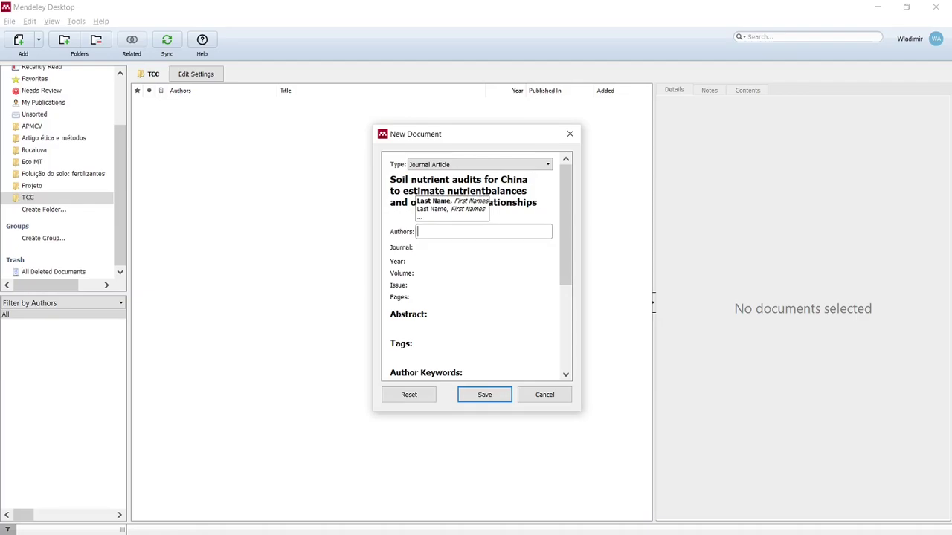
- Enter the article's first author in the new entry as last name, comma, first name and middle initial
type("Shel")
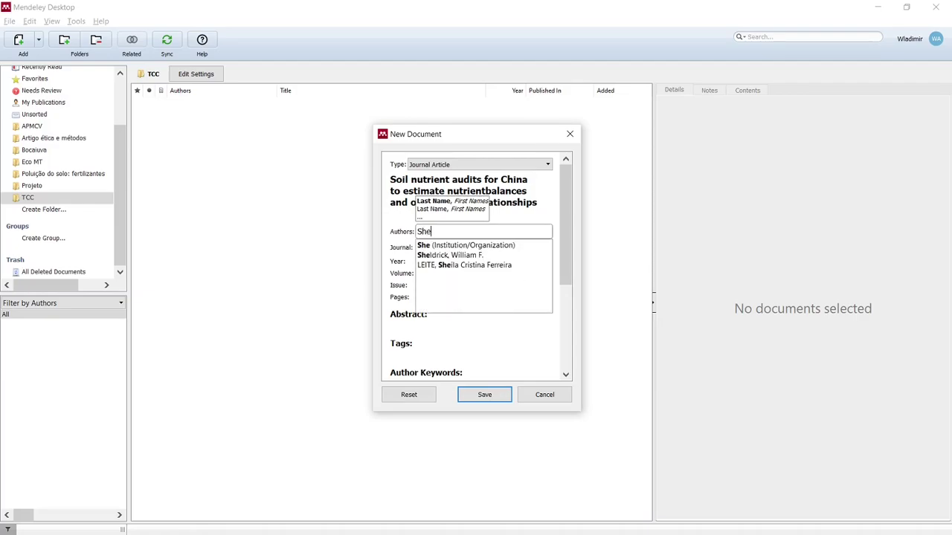
type("drick")
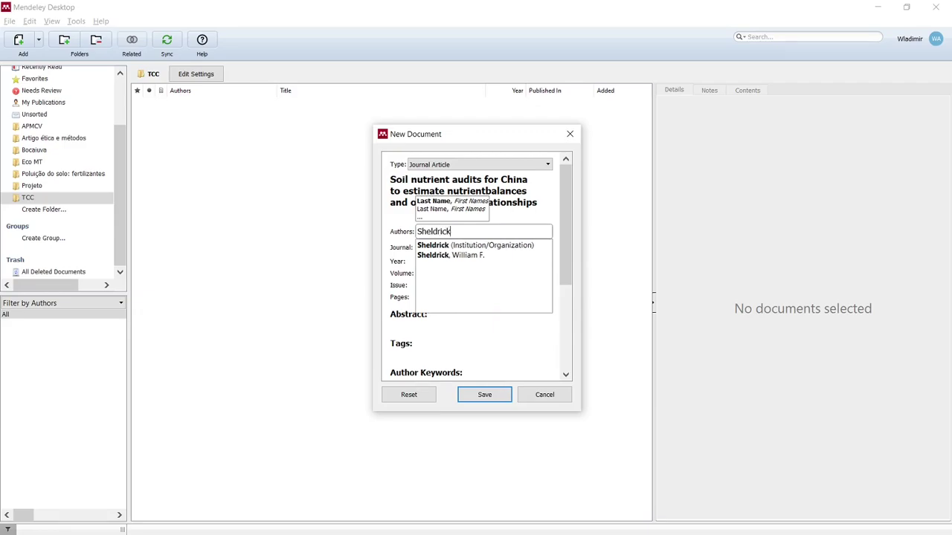
left_click_drag(450, 232, 417, 231)
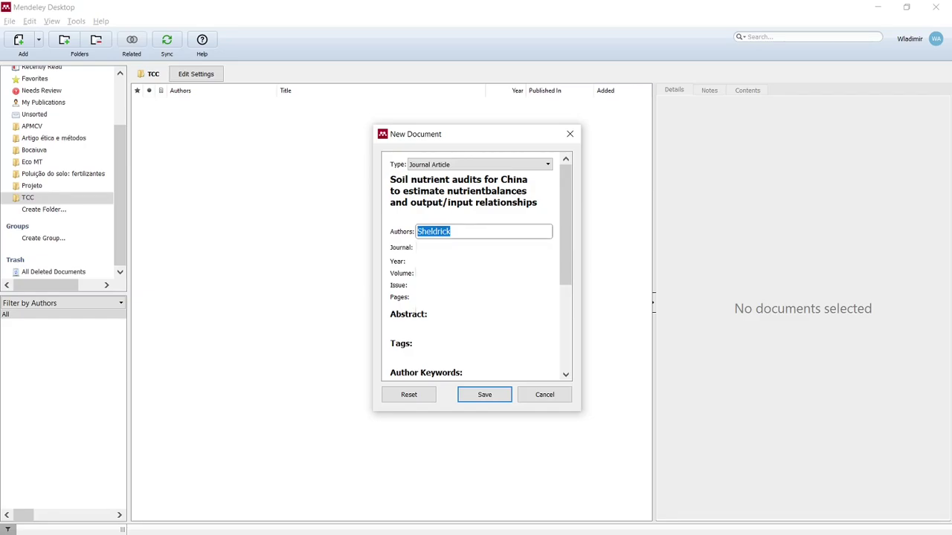
left_click(451, 232)
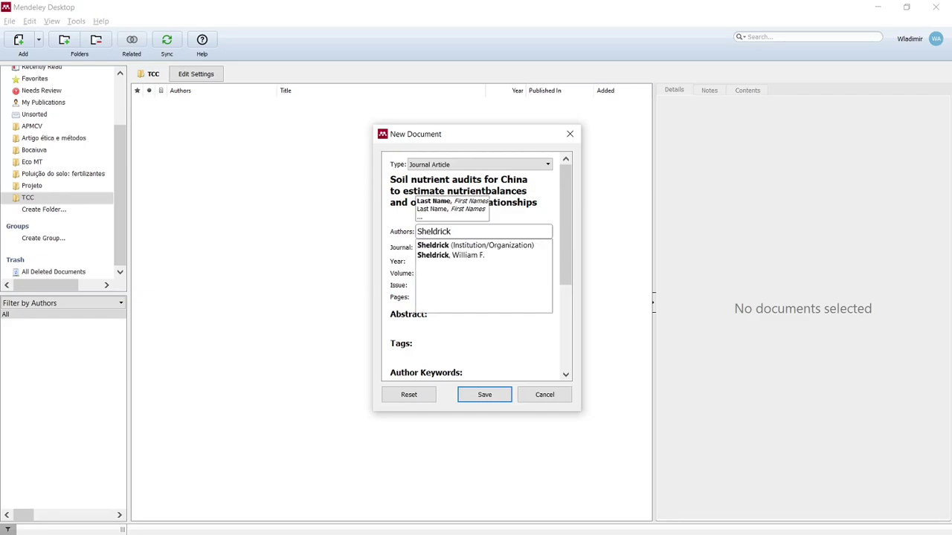
type(",")
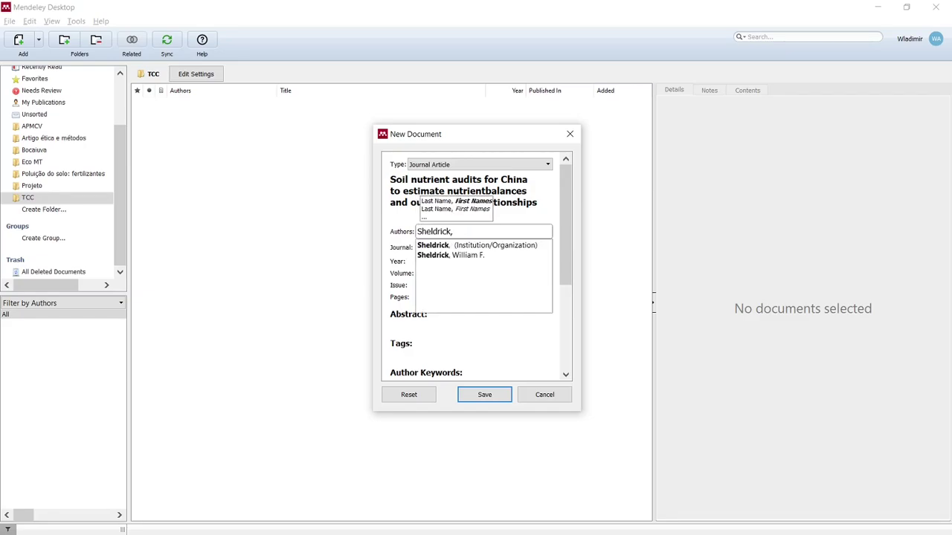
type(" F.")
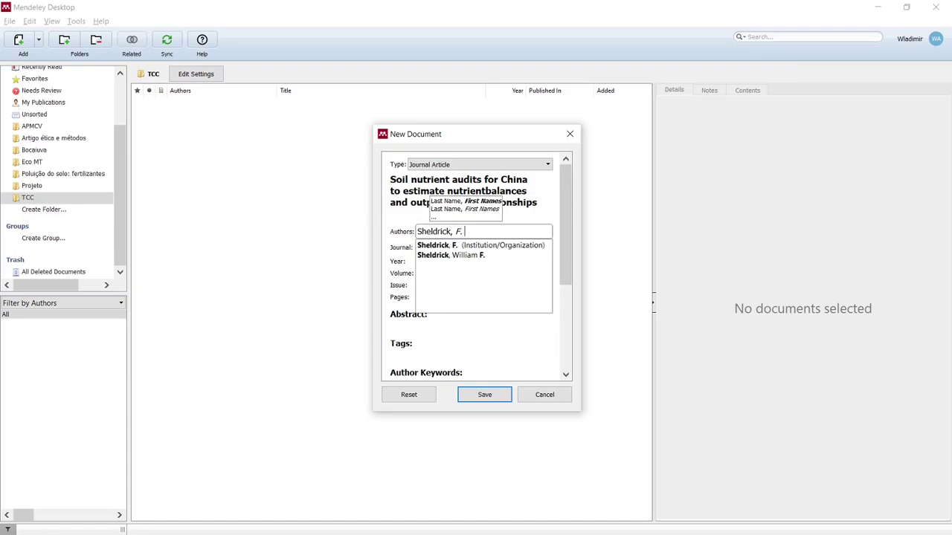
key("BackSpace")
key("BackSpace")
type("W")
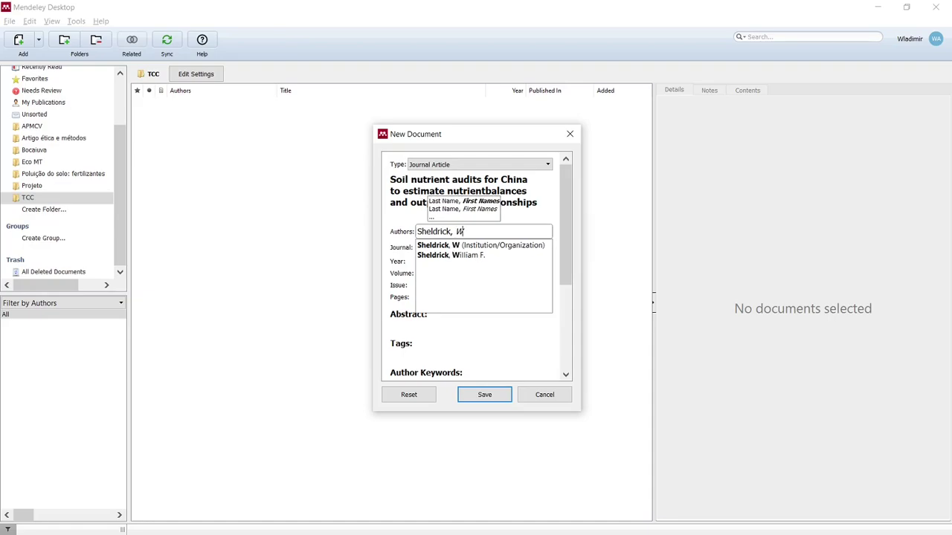
type("illiam F.")
key("Return")
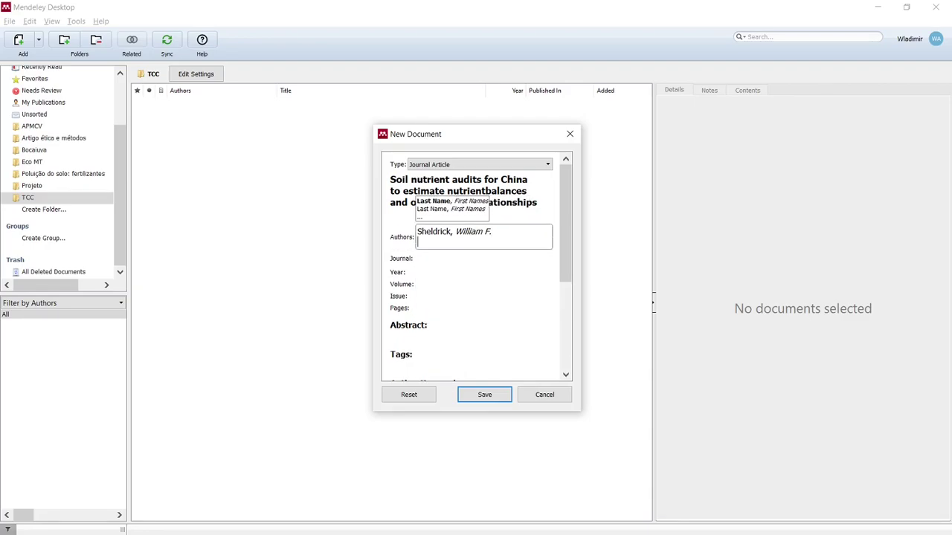
- Add the article's second author on a new line, as last name followed by first names
type("Syers")
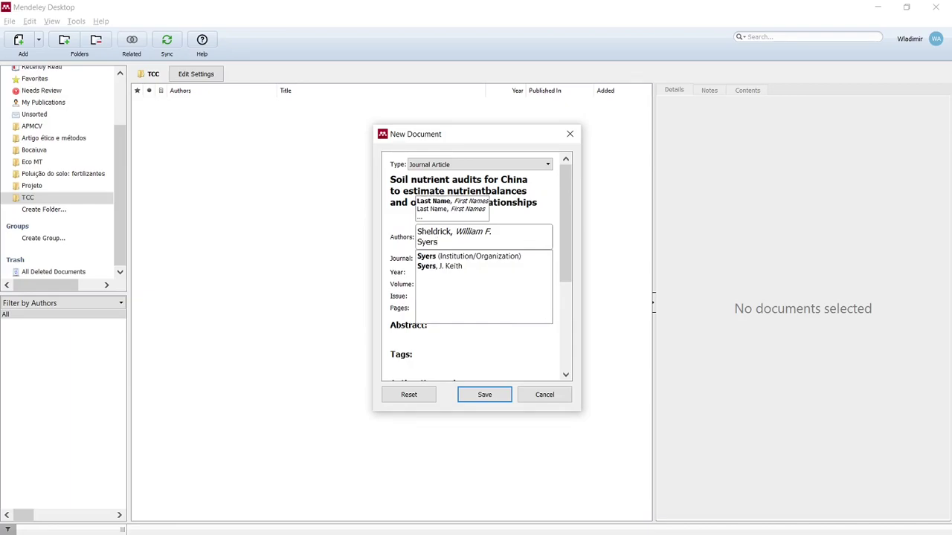
type(", ")
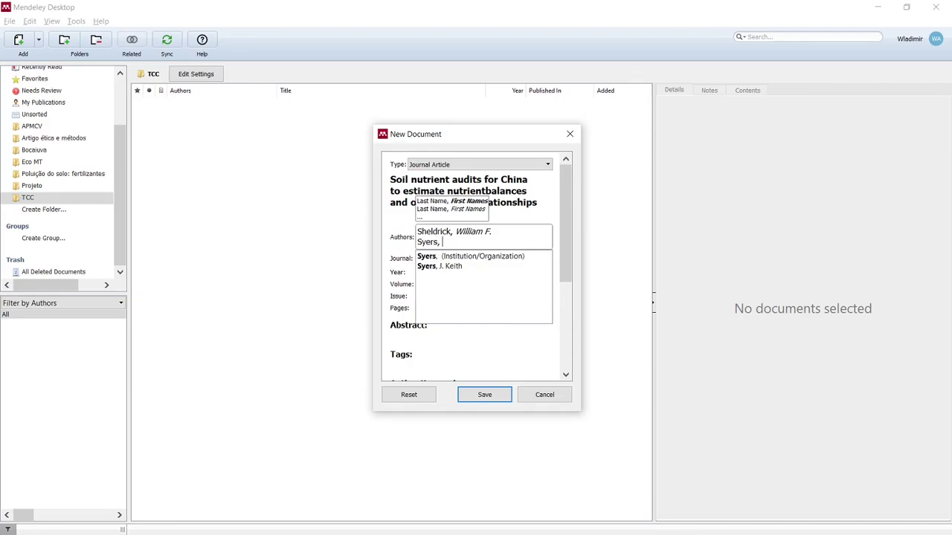
type("J.")
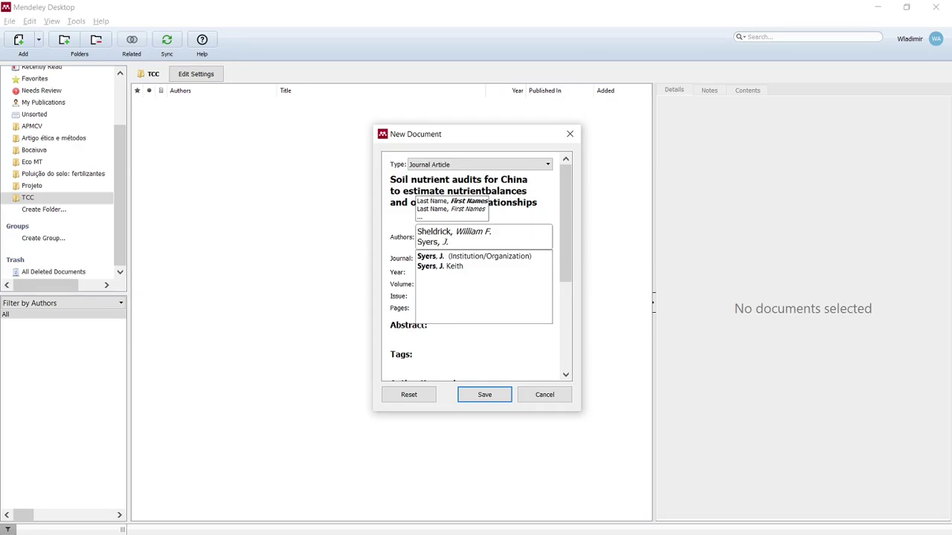
type(" Keith")
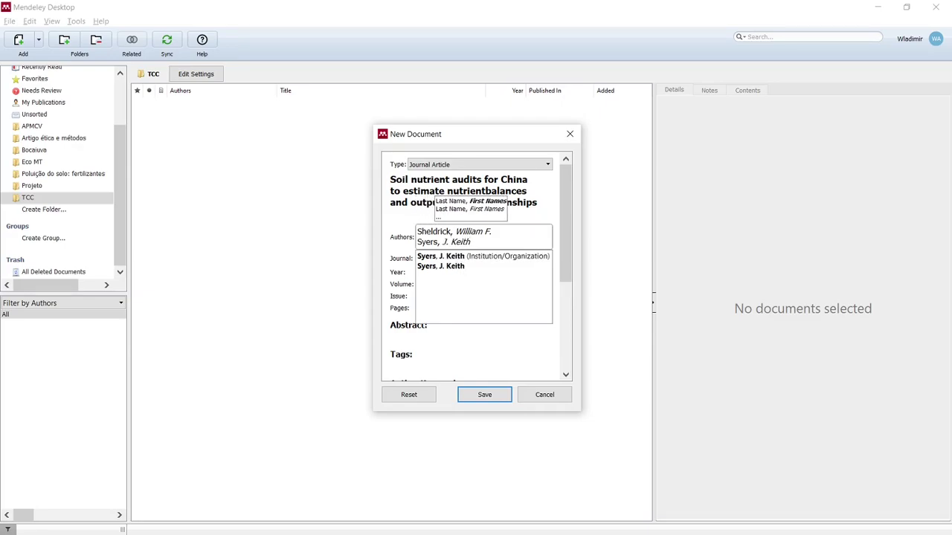
left_click(486, 337)
- Set the new entry's journal to "Agriculture, Ecosystems and Environment", as given in the PDF
left_click(484, 247)
key("alt+Tab")
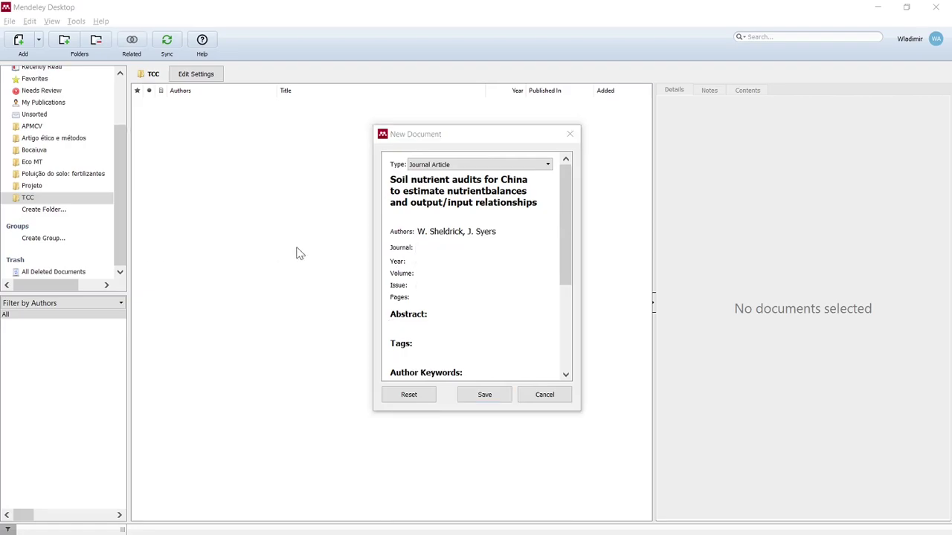
left_click(461, 253)
type("Agriculture, Ecosystems and Environment")
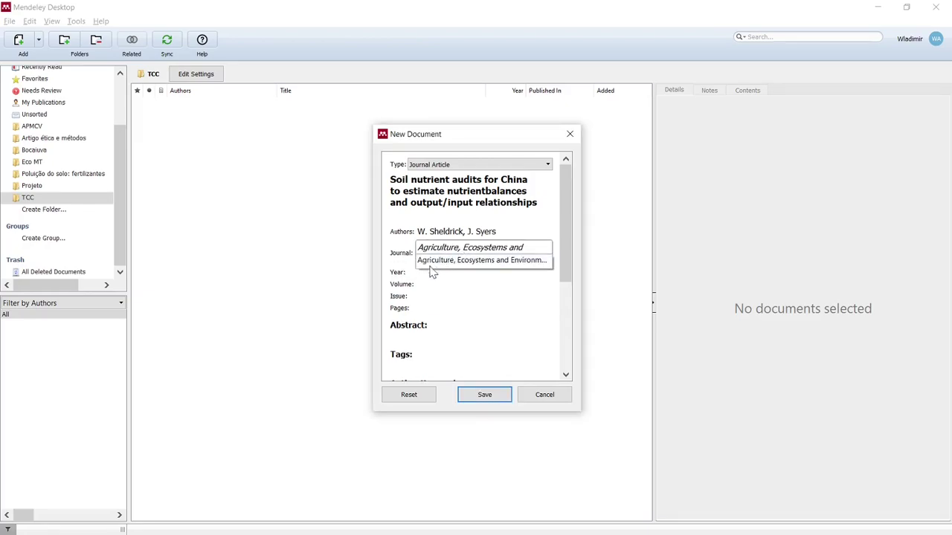
- Set the entry's year to 2003, volume to 94 and pages to 341-354, leaving the issue empty
left_click(423, 272)
type("2003")
key("Tab")
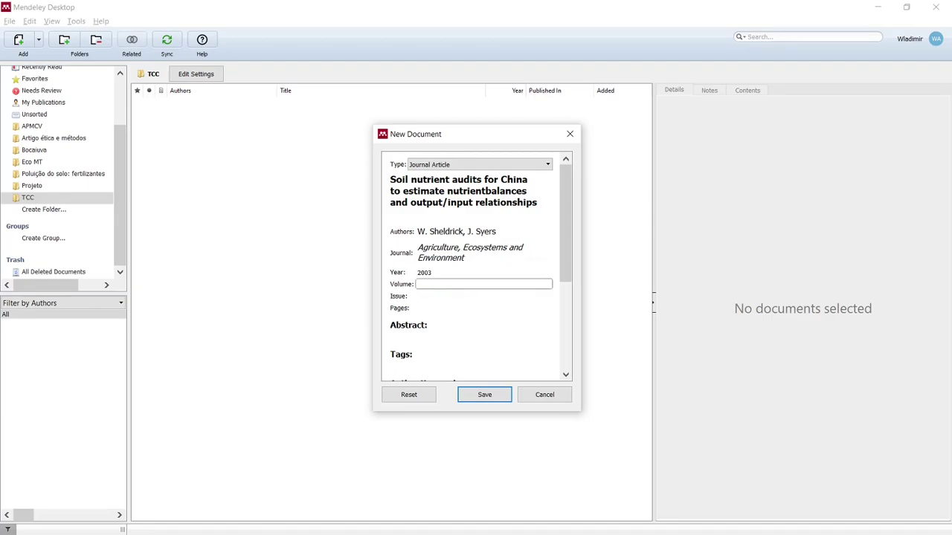
type("94")
key("Tab")
key("Tab")
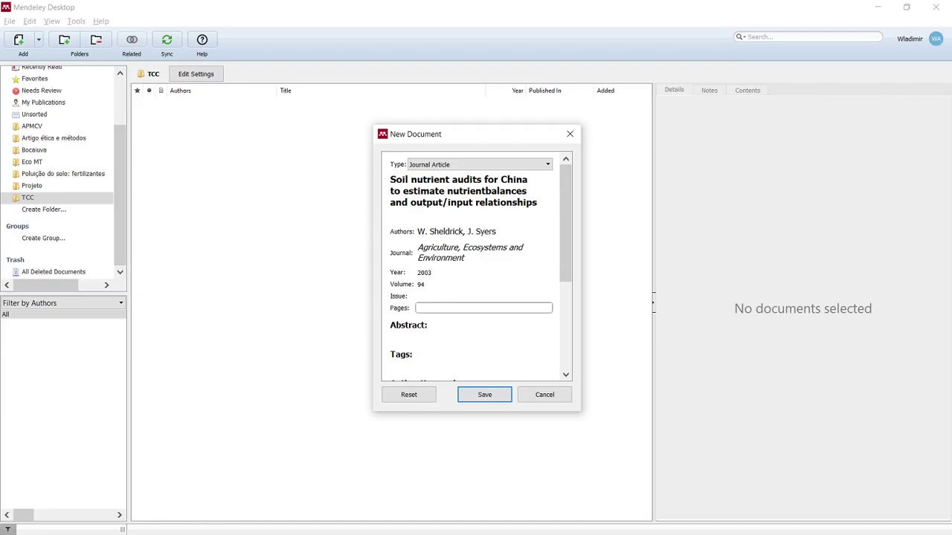
type("341-354")
- Examine the entry form's optional abstract, tags, keywords, URL, DOI and file fields without filling them in
scroll(476, 268, "down", 3)
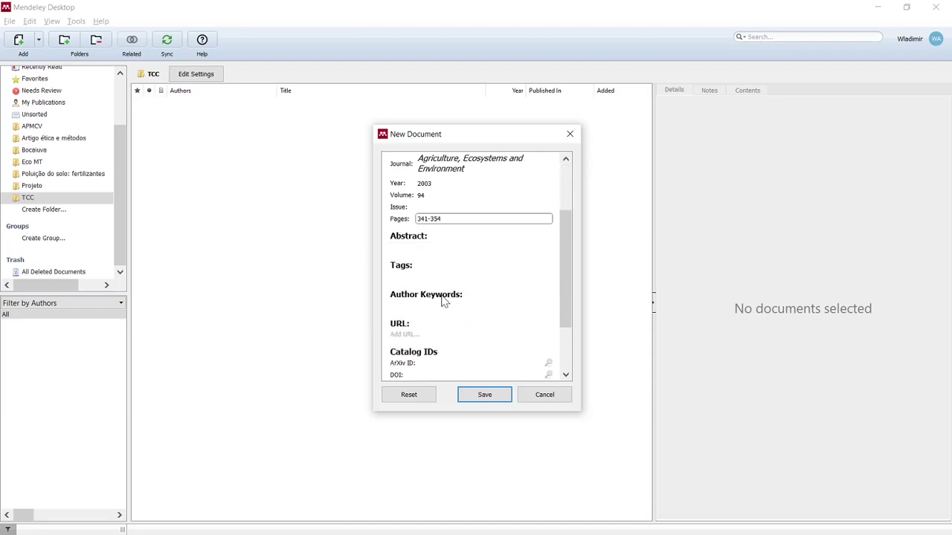
left_click(470, 247)
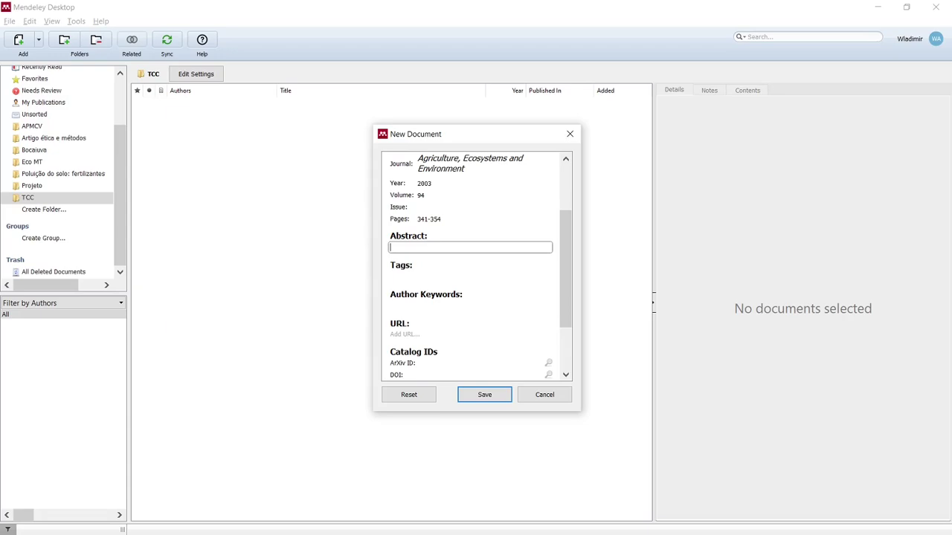
scroll(476, 266, "down", 1)
scroll(427, 249, "down", 2)
left_click(426, 252)
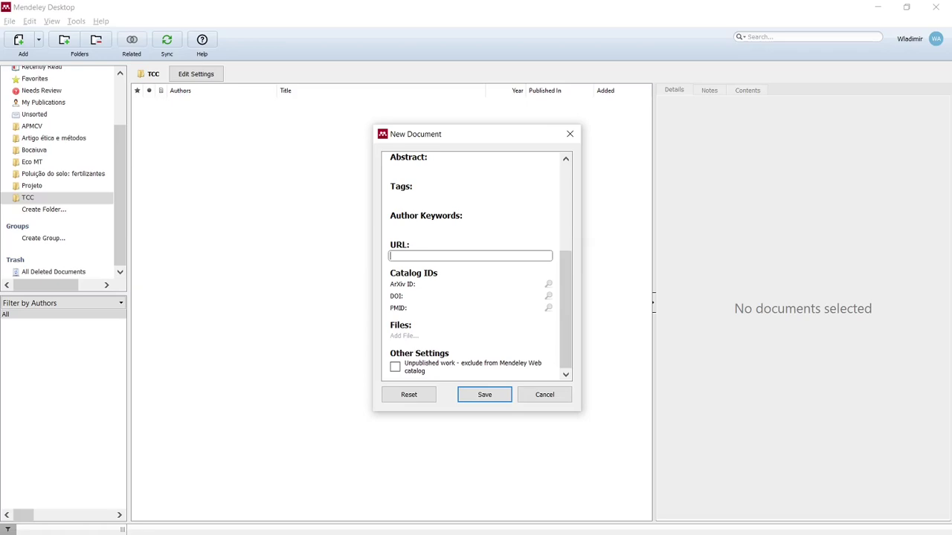
left_click(415, 302)
left_click(417, 296)
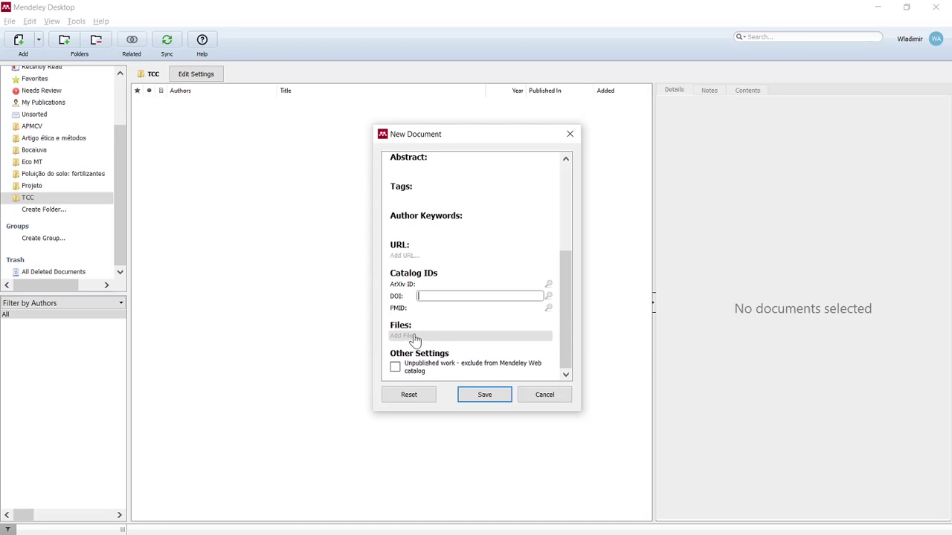
- Save the manually entered journal article in the TCC folder and select it in the document list
left_click(500, 398)
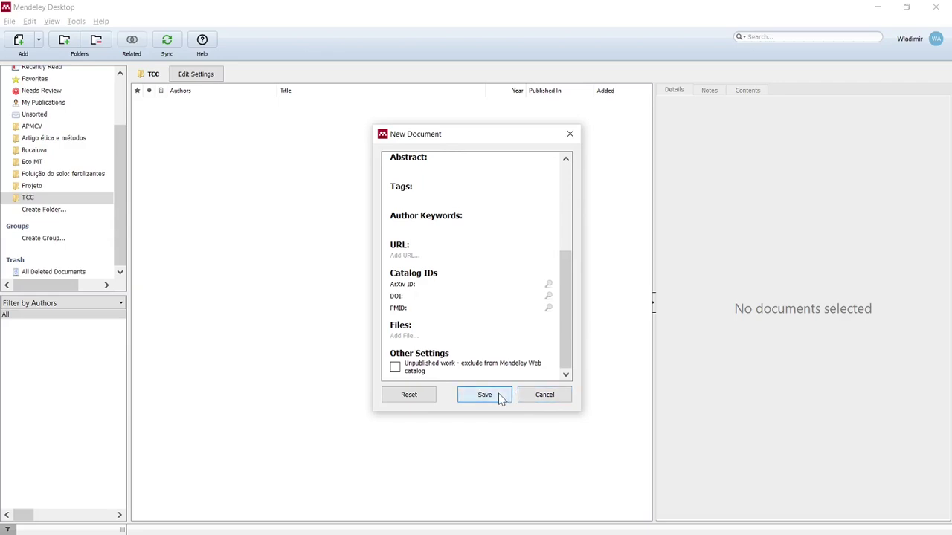
left_click(208, 112)
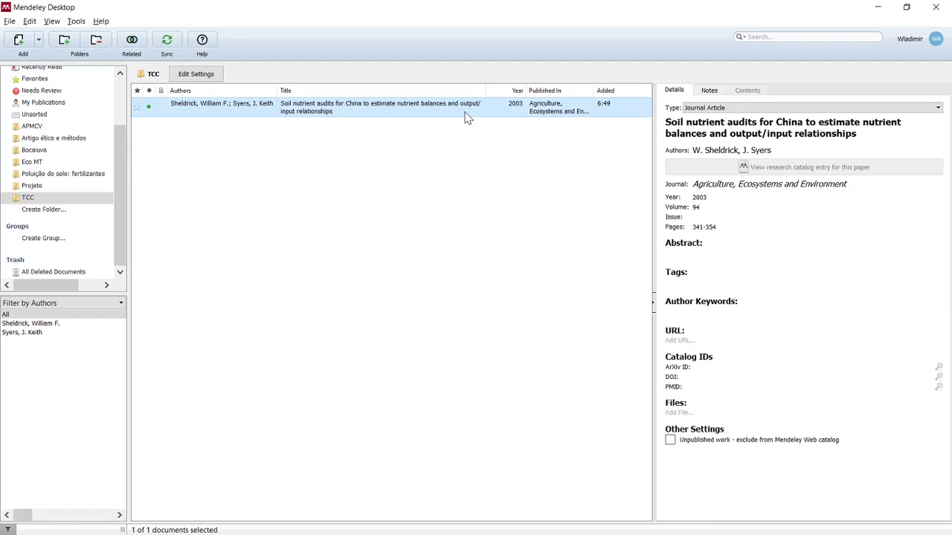
- Switch to the Word article and insert a Mendeley citation of the manually entered two-author 2003 article below the conclusions' last paragraph
key("alt+Tab")
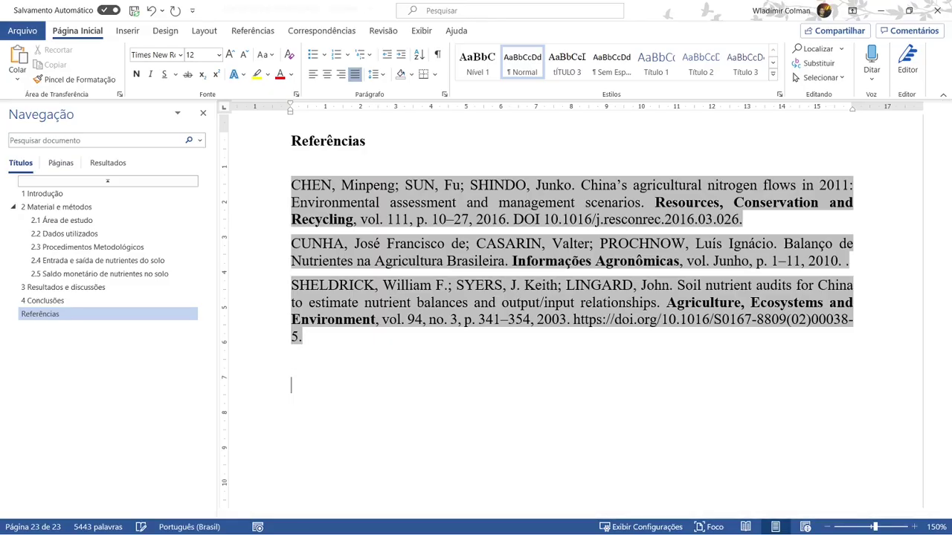
scroll(335, 290, "up", 1)
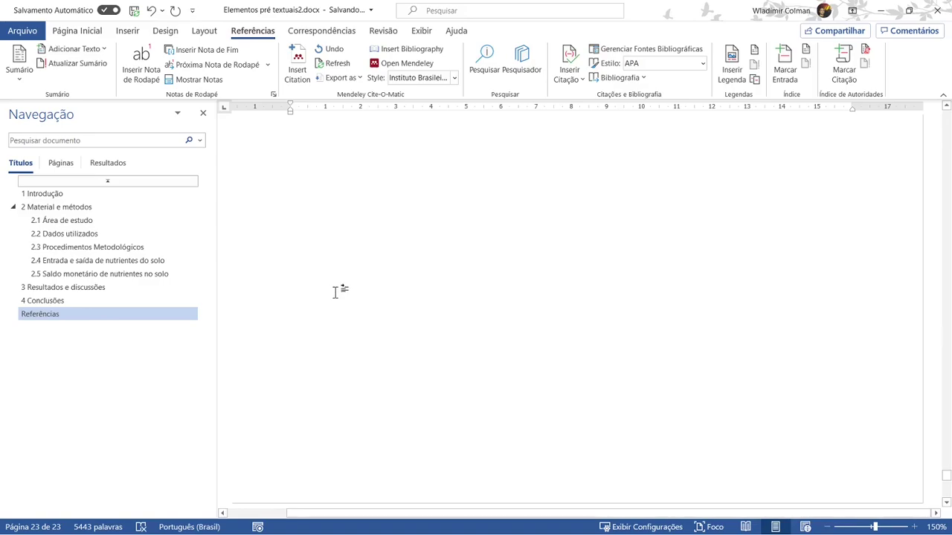
left_click(334, 289)
scroll(324, 234, "up", 1)
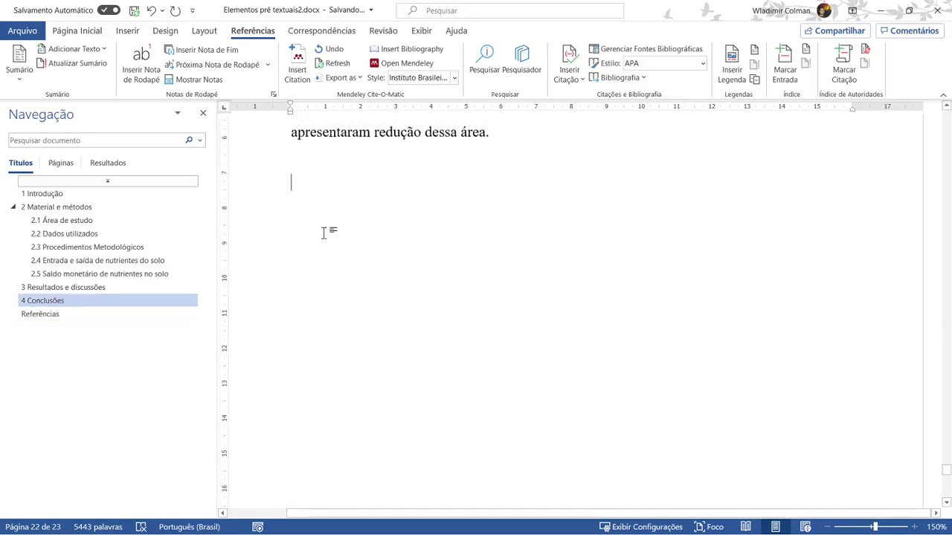
left_click(298, 66)
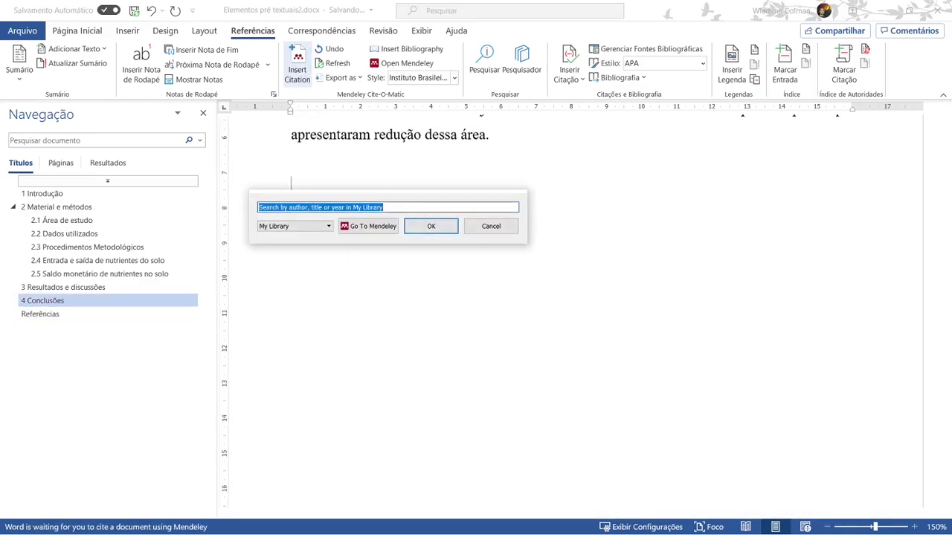
type("she")
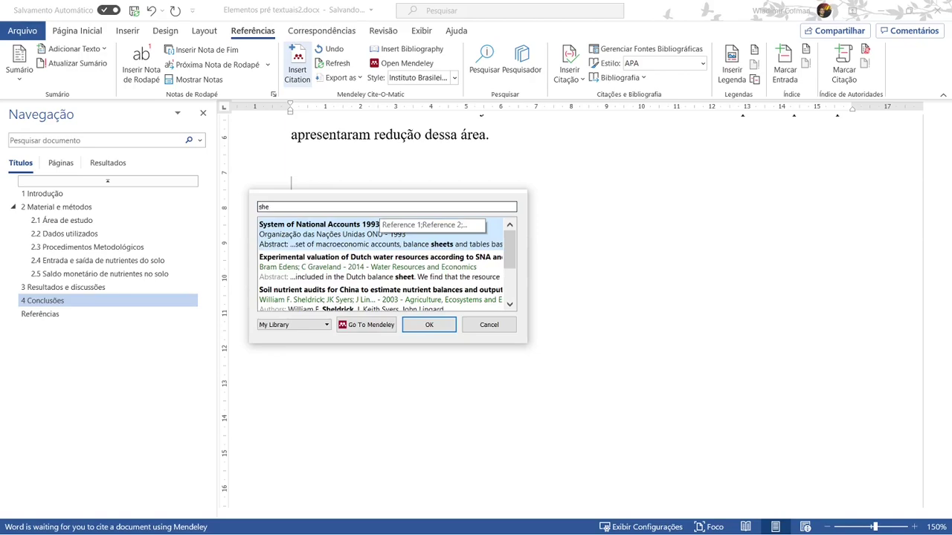
type("ld")
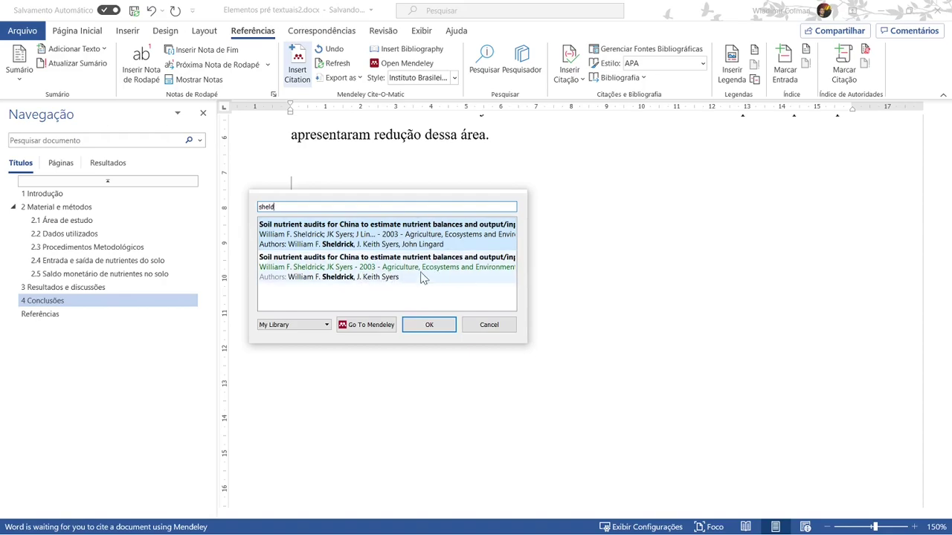
left_click(390, 273)
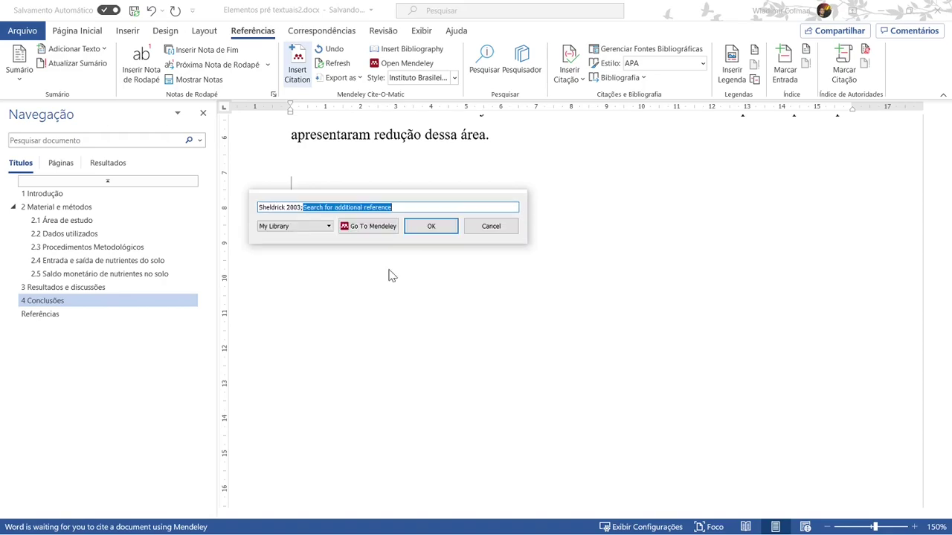
left_click(425, 232)
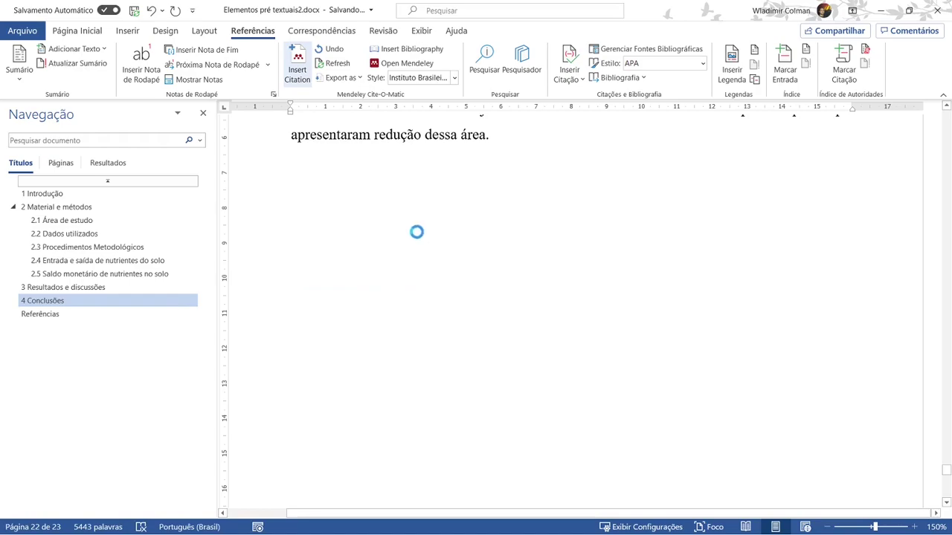
- Delete the citation just inserted below the conclusions
mouse_move(324, 185)
left_mouse_down()
mouse_move(456, 186)
mouse_move(290, 186)
left_mouse_up()
left_click(493, 189)
left_click(305, 186)
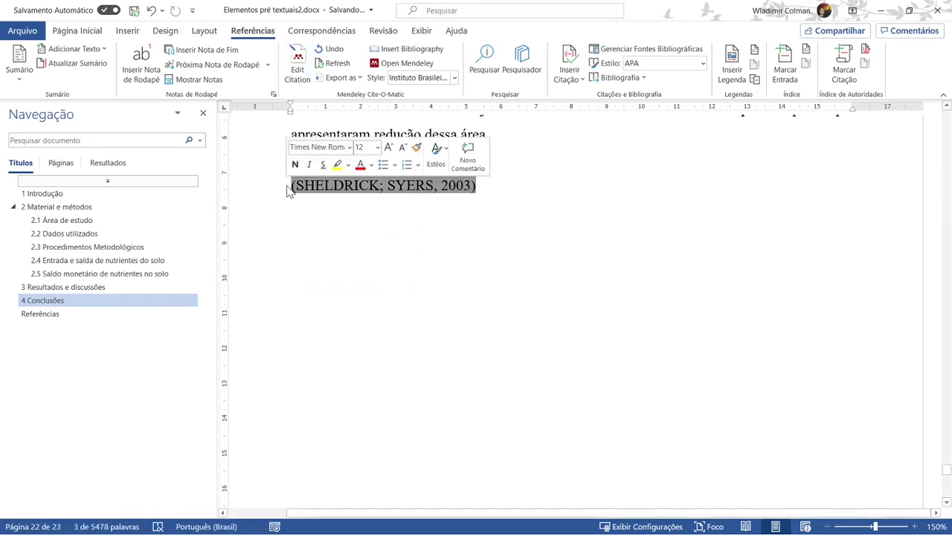
key("Delete")
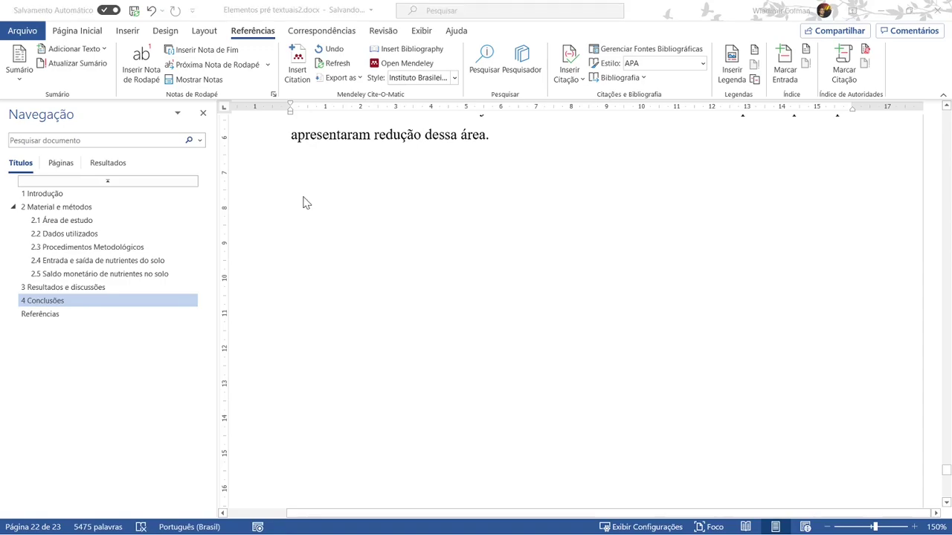
- Return to Mendeley Desktop and delete the manually entered soil nutrient audits article from the TCC folder
key("alt+Tab")
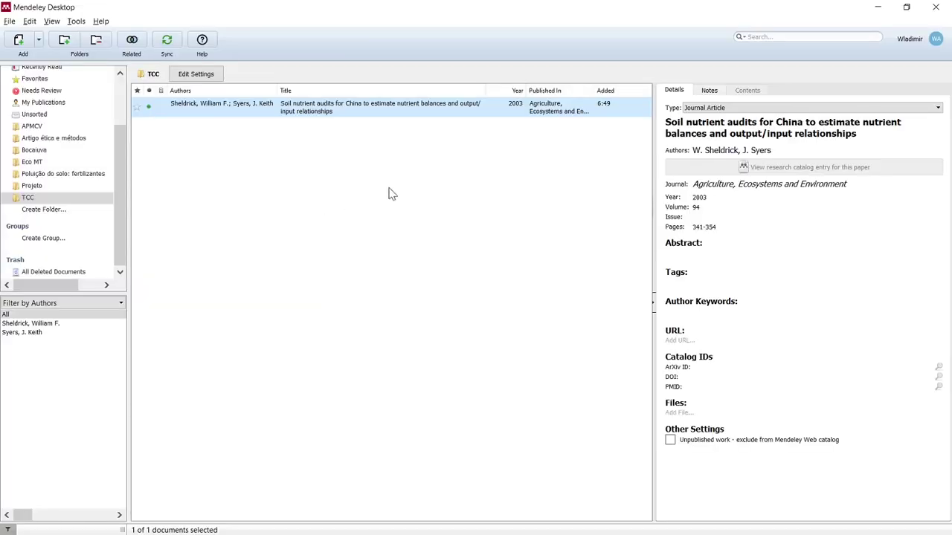
right_click(373, 117)
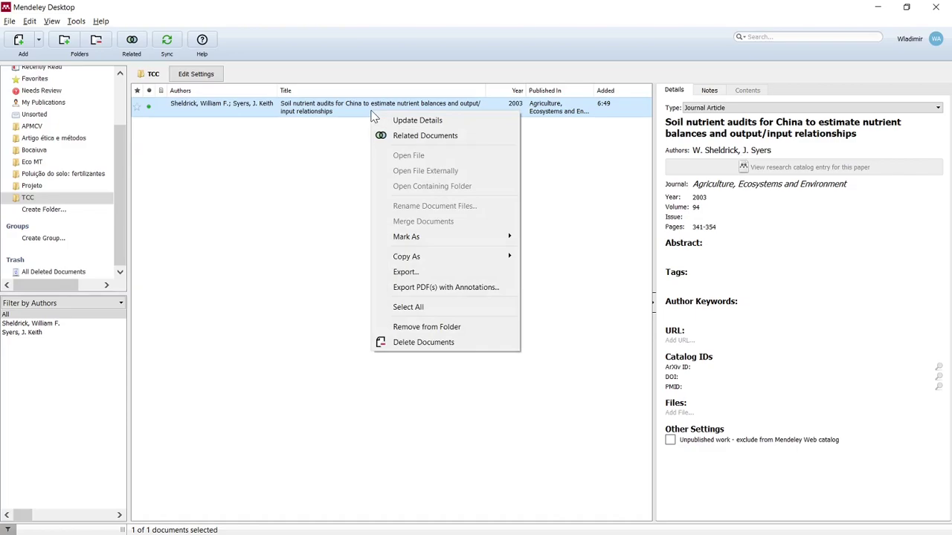
left_click(468, 342)
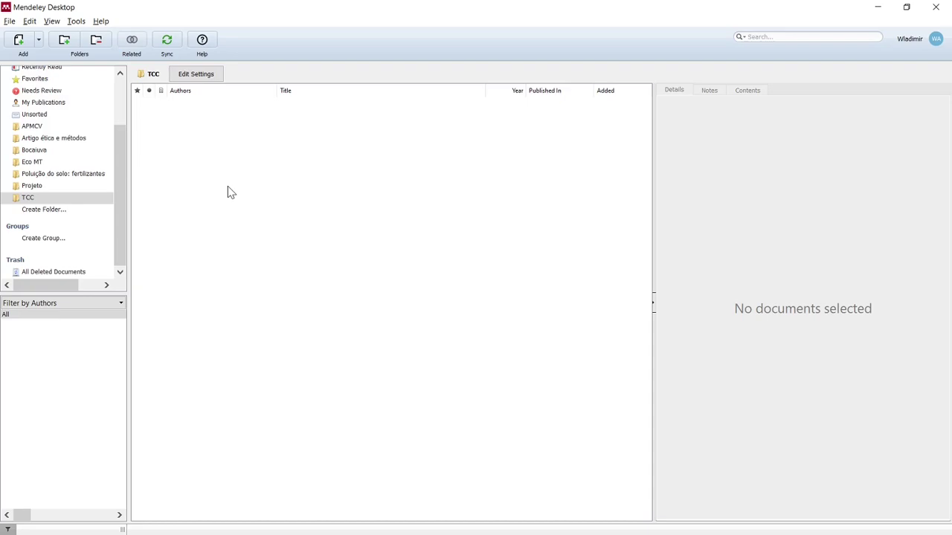
- Add the "Inovação e Modernização da Agricultura no Brasil - assinaturas" thesis PDF from the Projeto folder in File Explorer to Mendeley's TCC folder
key("alt+Tab")
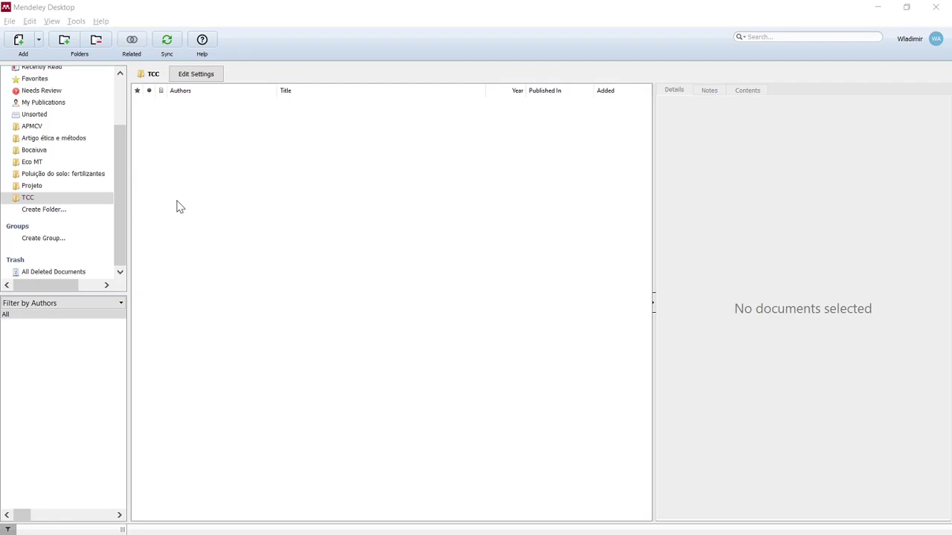
key("alt+Tab")
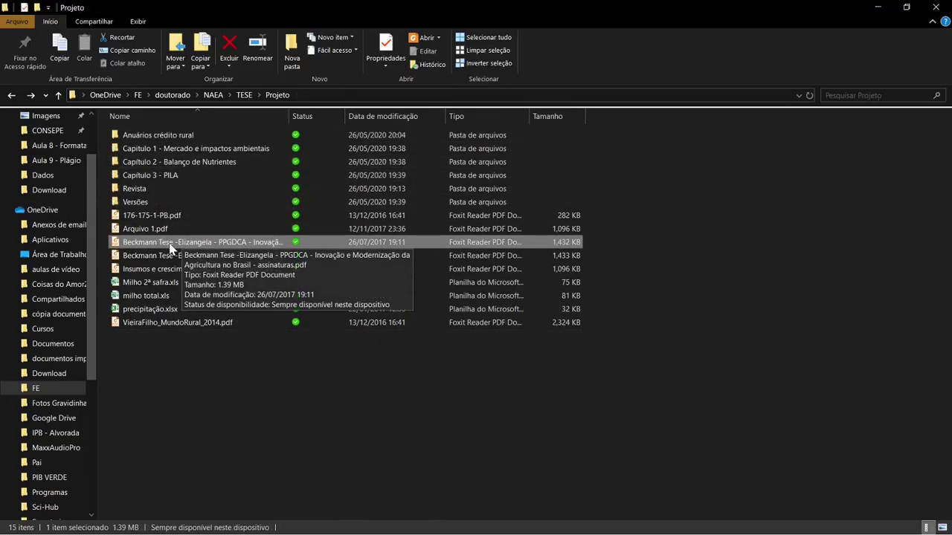
left_click_drag(171, 248, 365, 188)
key("alt+Tab")
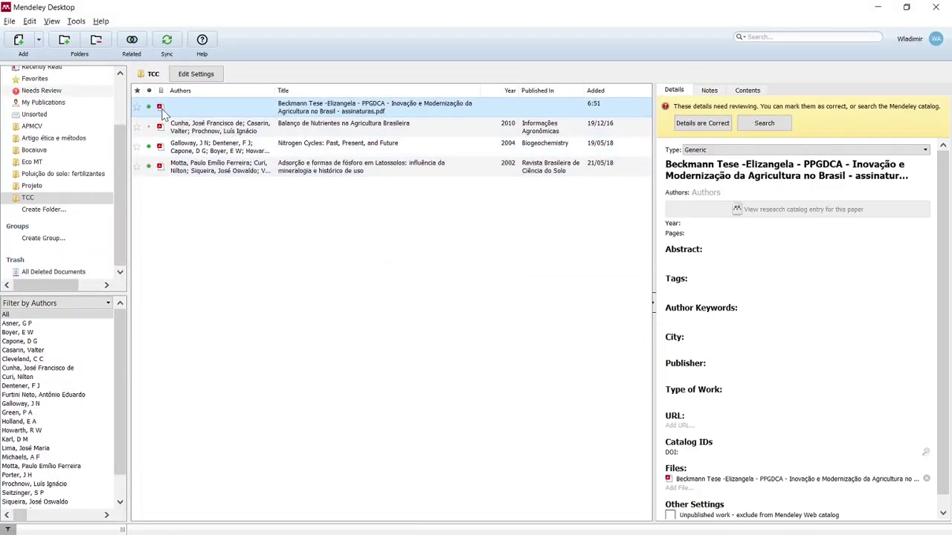
- Open the added thesis PDF and replace its title with "Inovação e Modernização na Agricultura do Brasil", as given on the cover
double_click(218, 110)
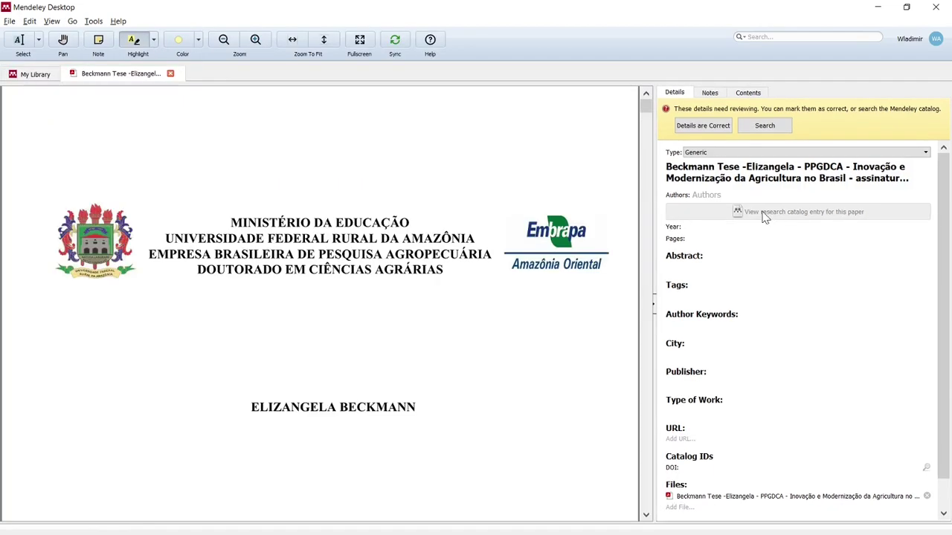
left_click(711, 167)
key("ctrl+a")
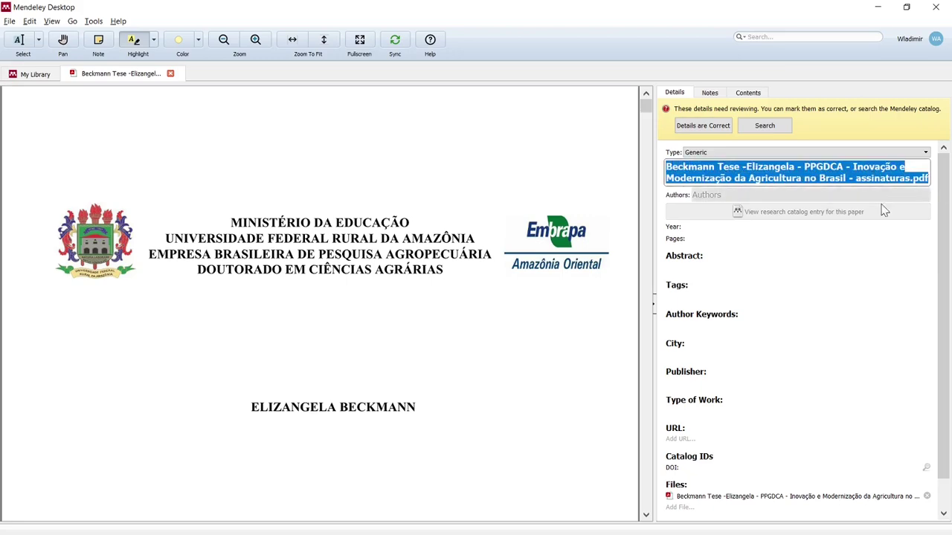
key("BackSpace")
scroll(320, 304, "down", 3)
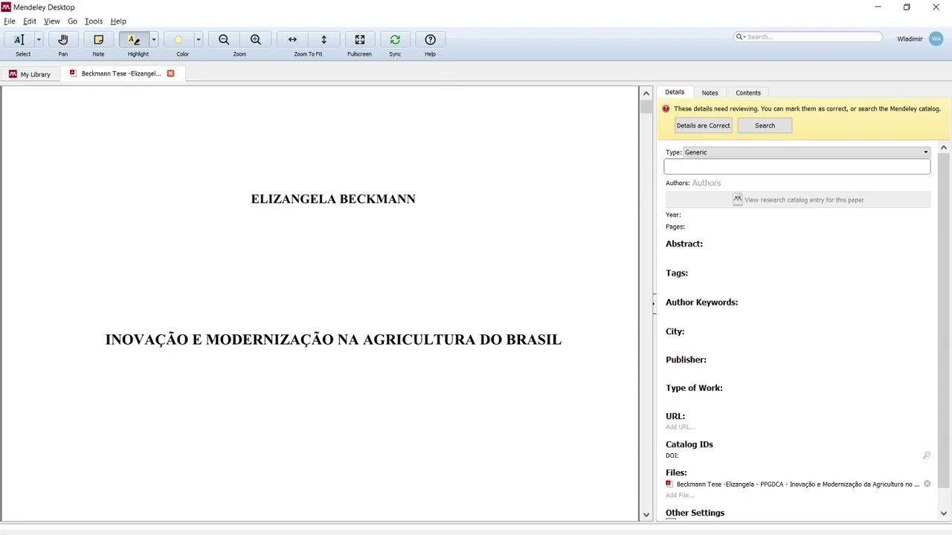
type("Inovação e Modernização na Agricultura do Brasil")
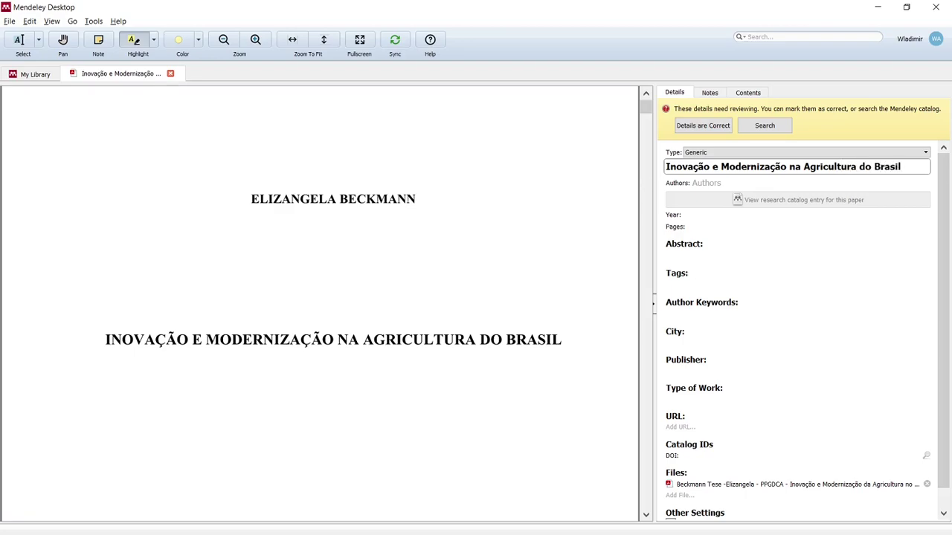
- Check the thesis's title page and set the document type to Thesis
scroll(320, 304, "down", 5)
scroll(320, 303, "down", 12)
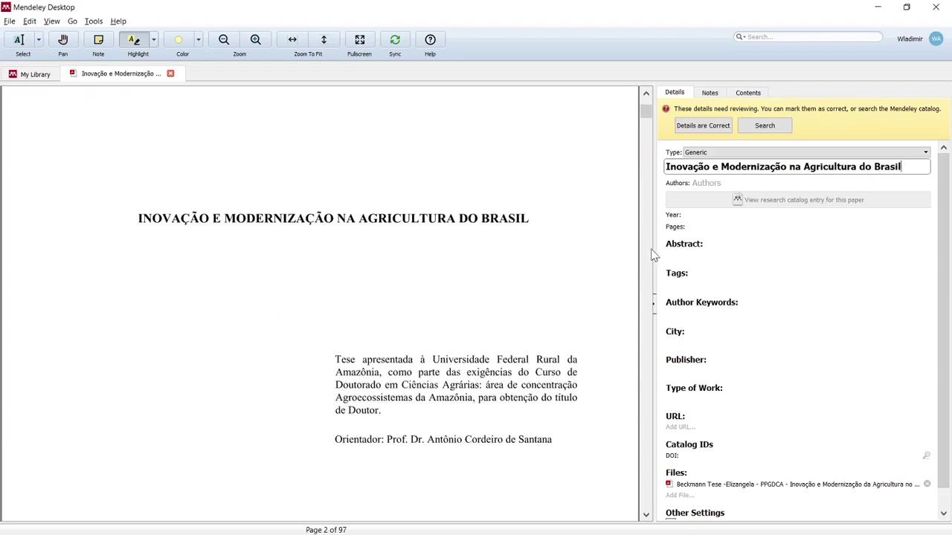
left_click(832, 153)
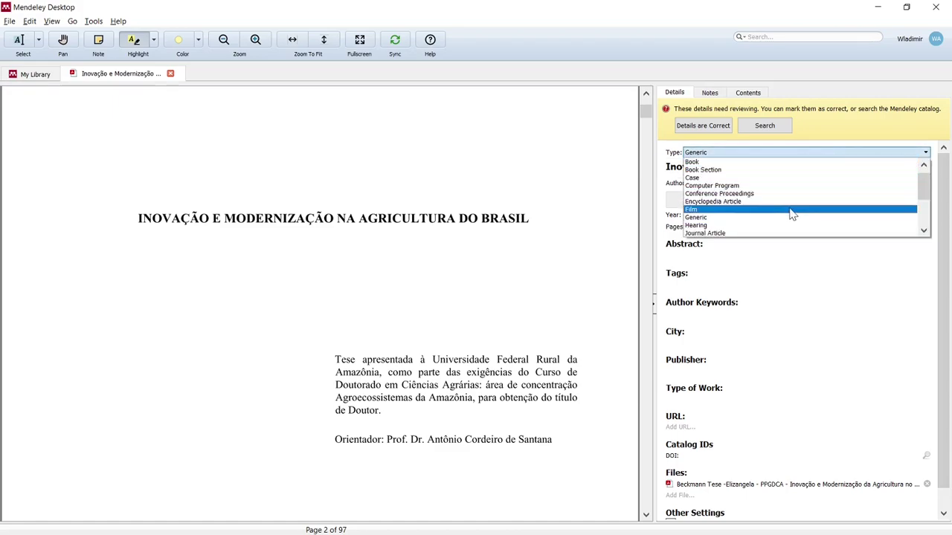
scroll(791, 214, "down", 3)
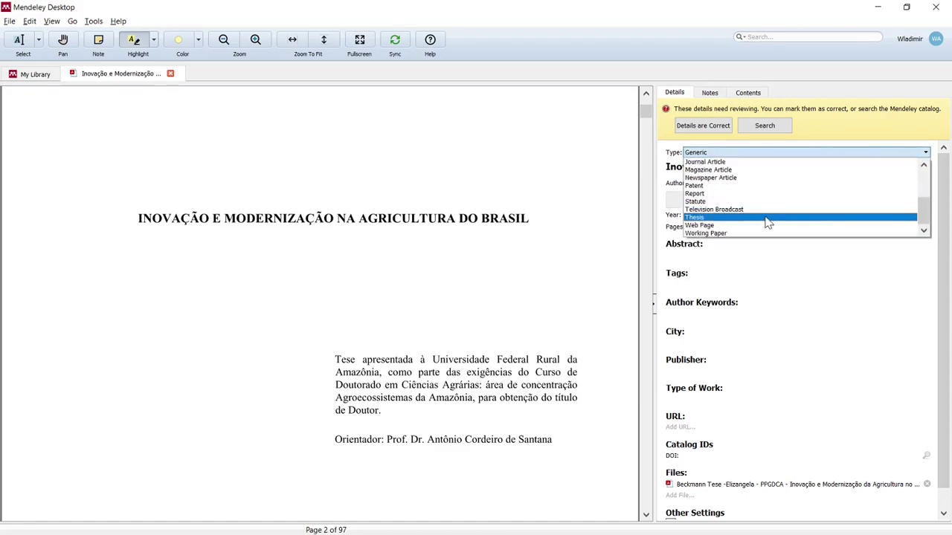
left_click(769, 218)
- Enter the thesis author named on the title page, choosing the matching suggested name
left_click(759, 182)
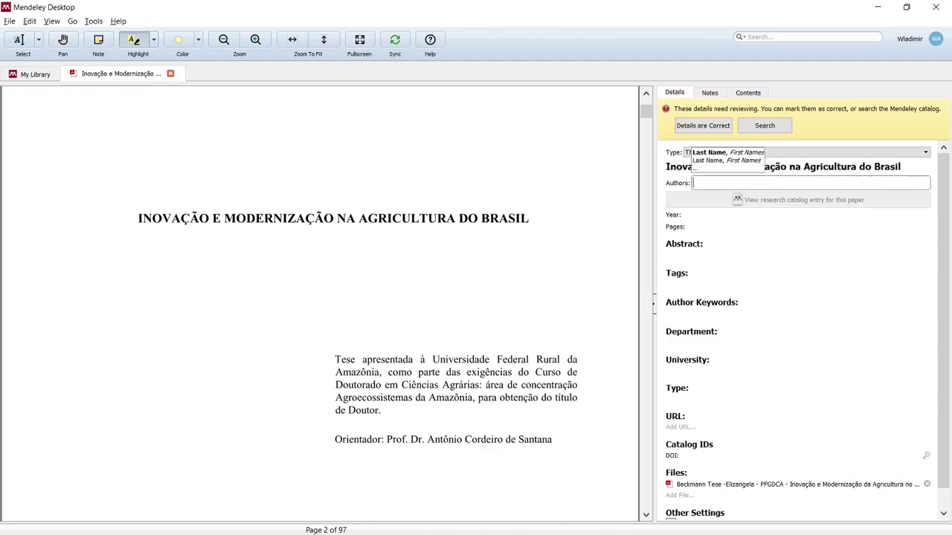
scroll(320, 303, "up", 3)
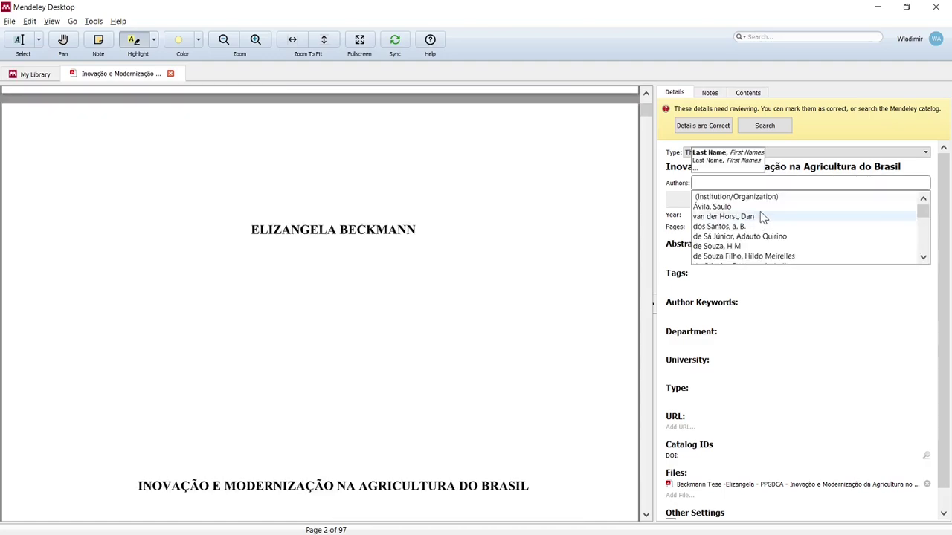
type("Beck")
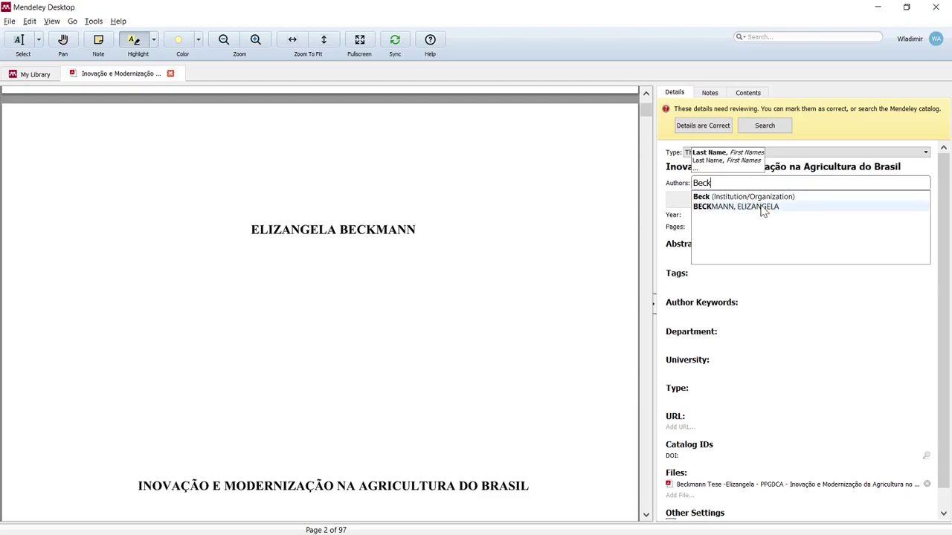
left_click(760, 207)
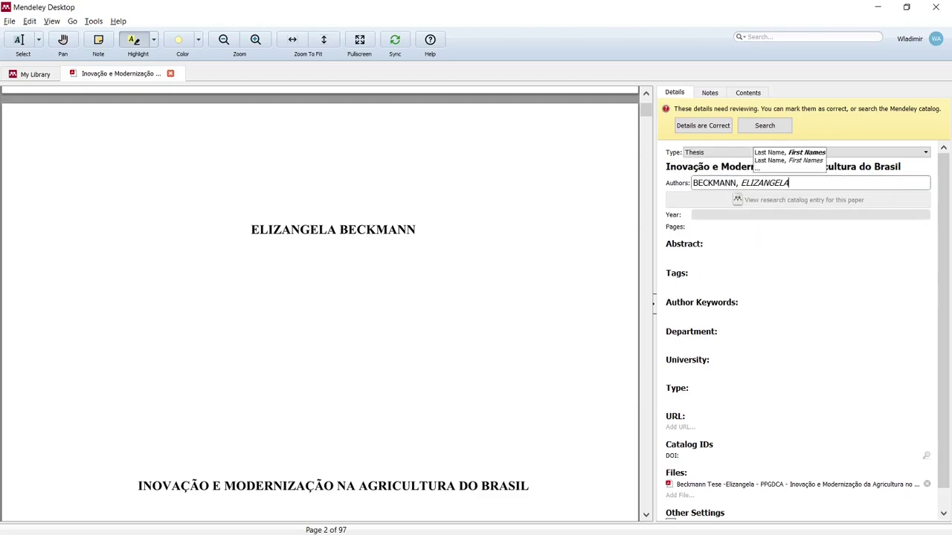
- Set the thesis's year to 2016 and its pages to 97, taken from the title page and the last page
key("Tab")
scroll(319, 305, "down", 5)
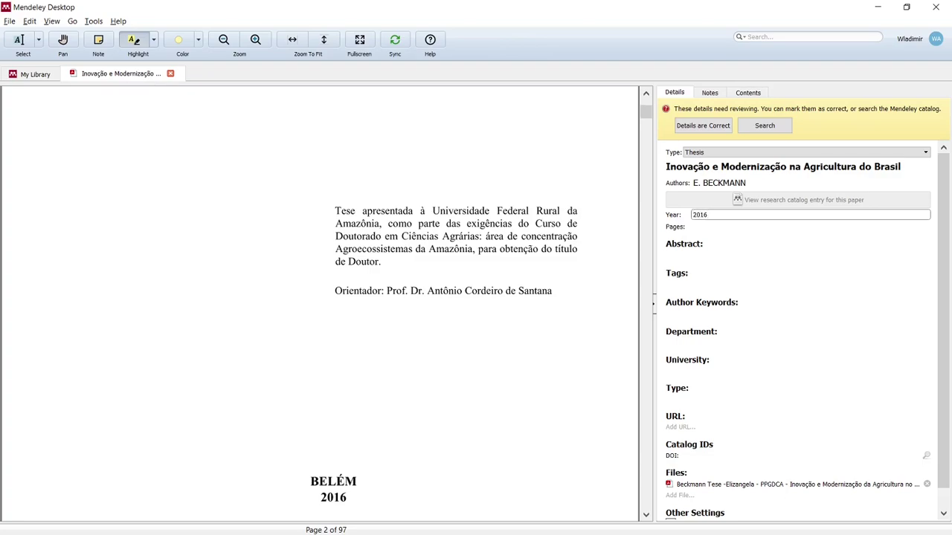
key("Tab")
left_click_drag(645, 113, 645, 505)
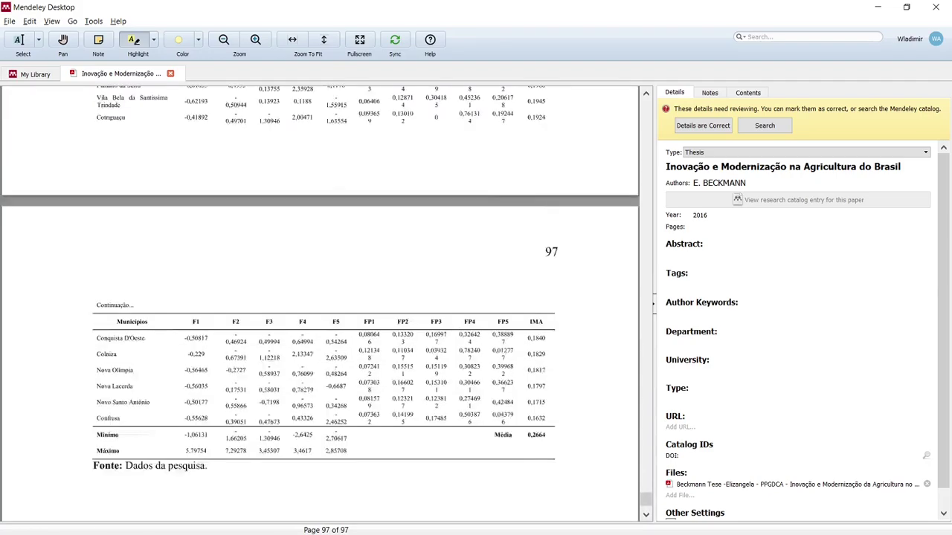
left_click(808, 226)
type("97")
- Leave the abstract, tags and author keywords empty and open the thesis's department field for editing
left_click(716, 254)
scroll(714, 278, "down", 1)
left_click(714, 288)
left_click(714, 321)
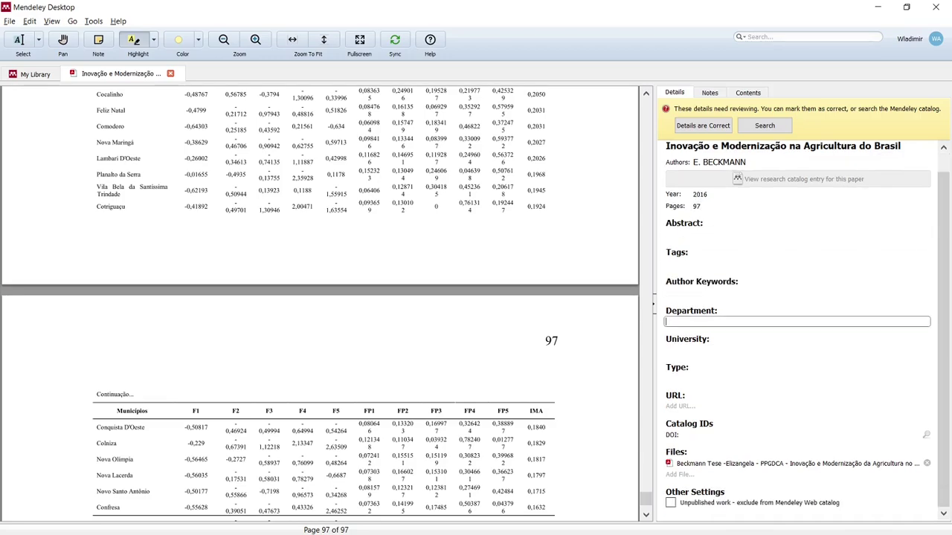